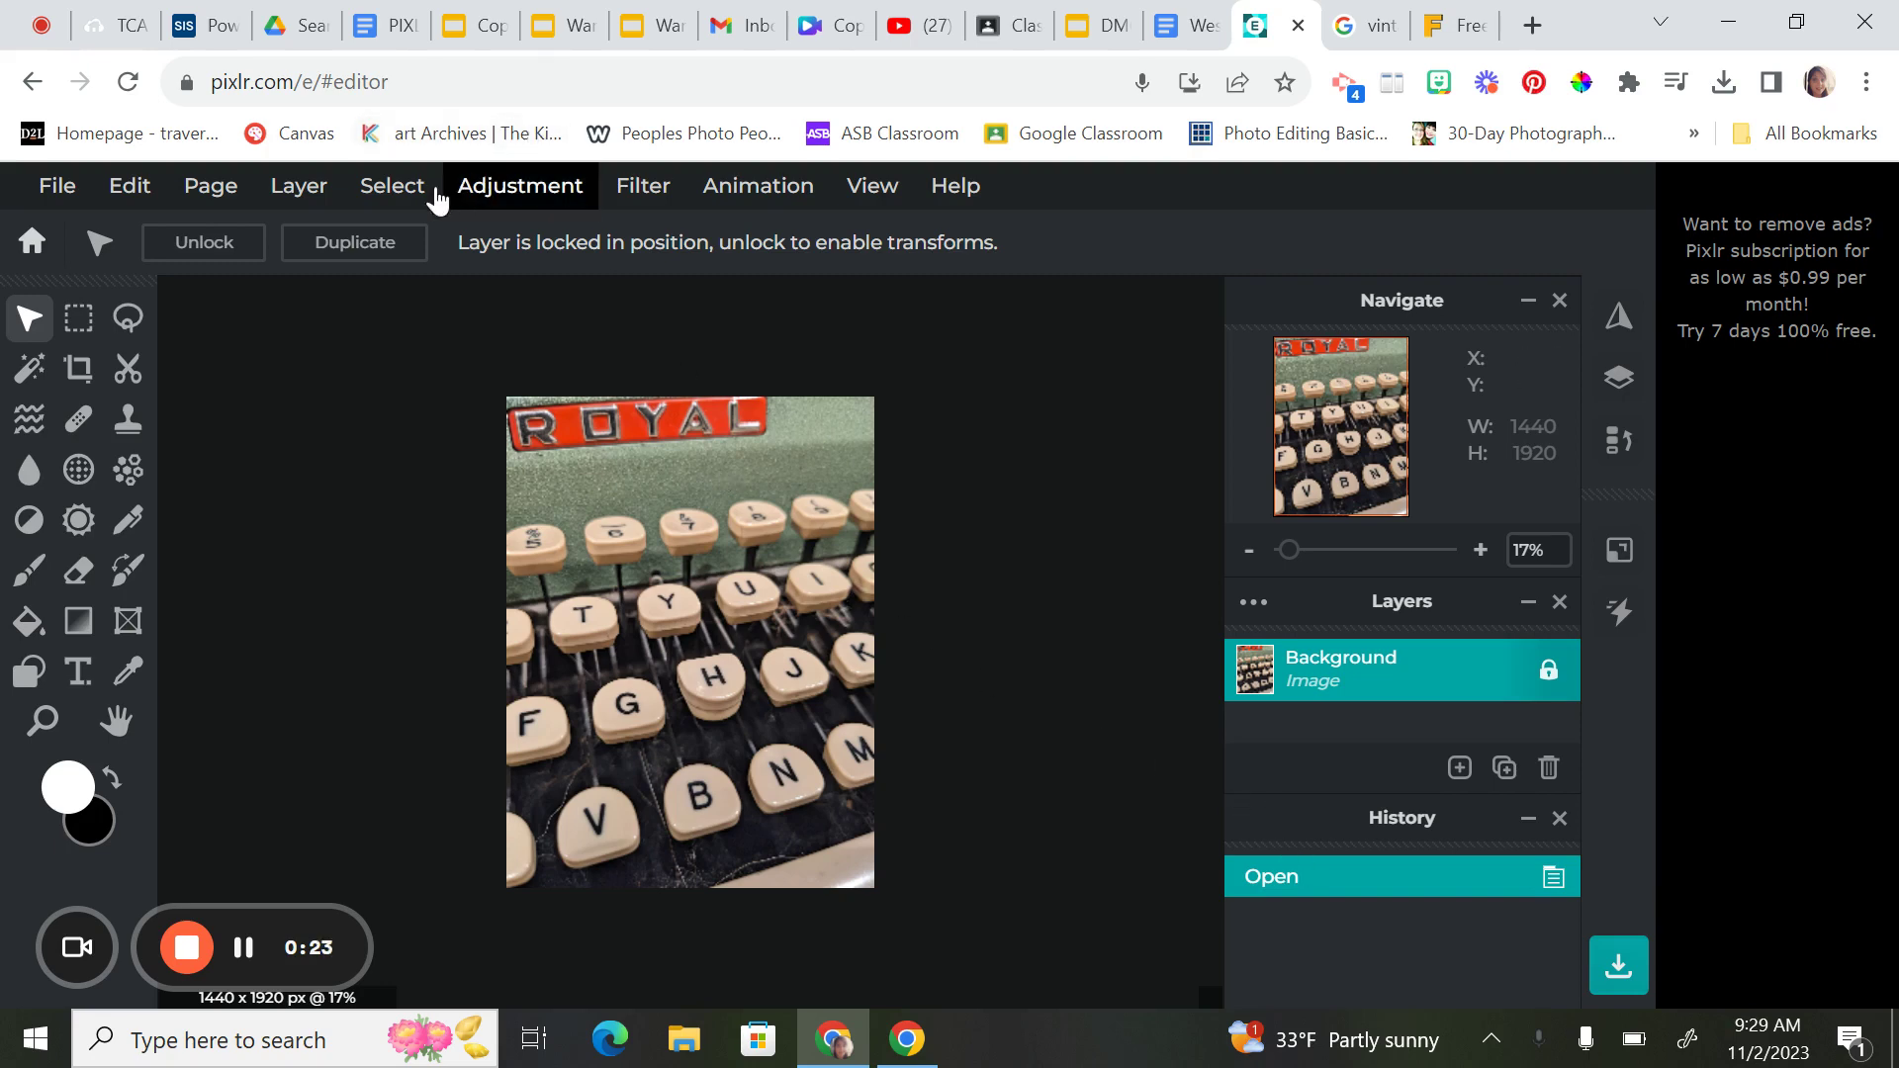
- Try lowering the photo's saturation to -100 and -66 with Hue and saturation, and discard the adjustment
click(478, 197)
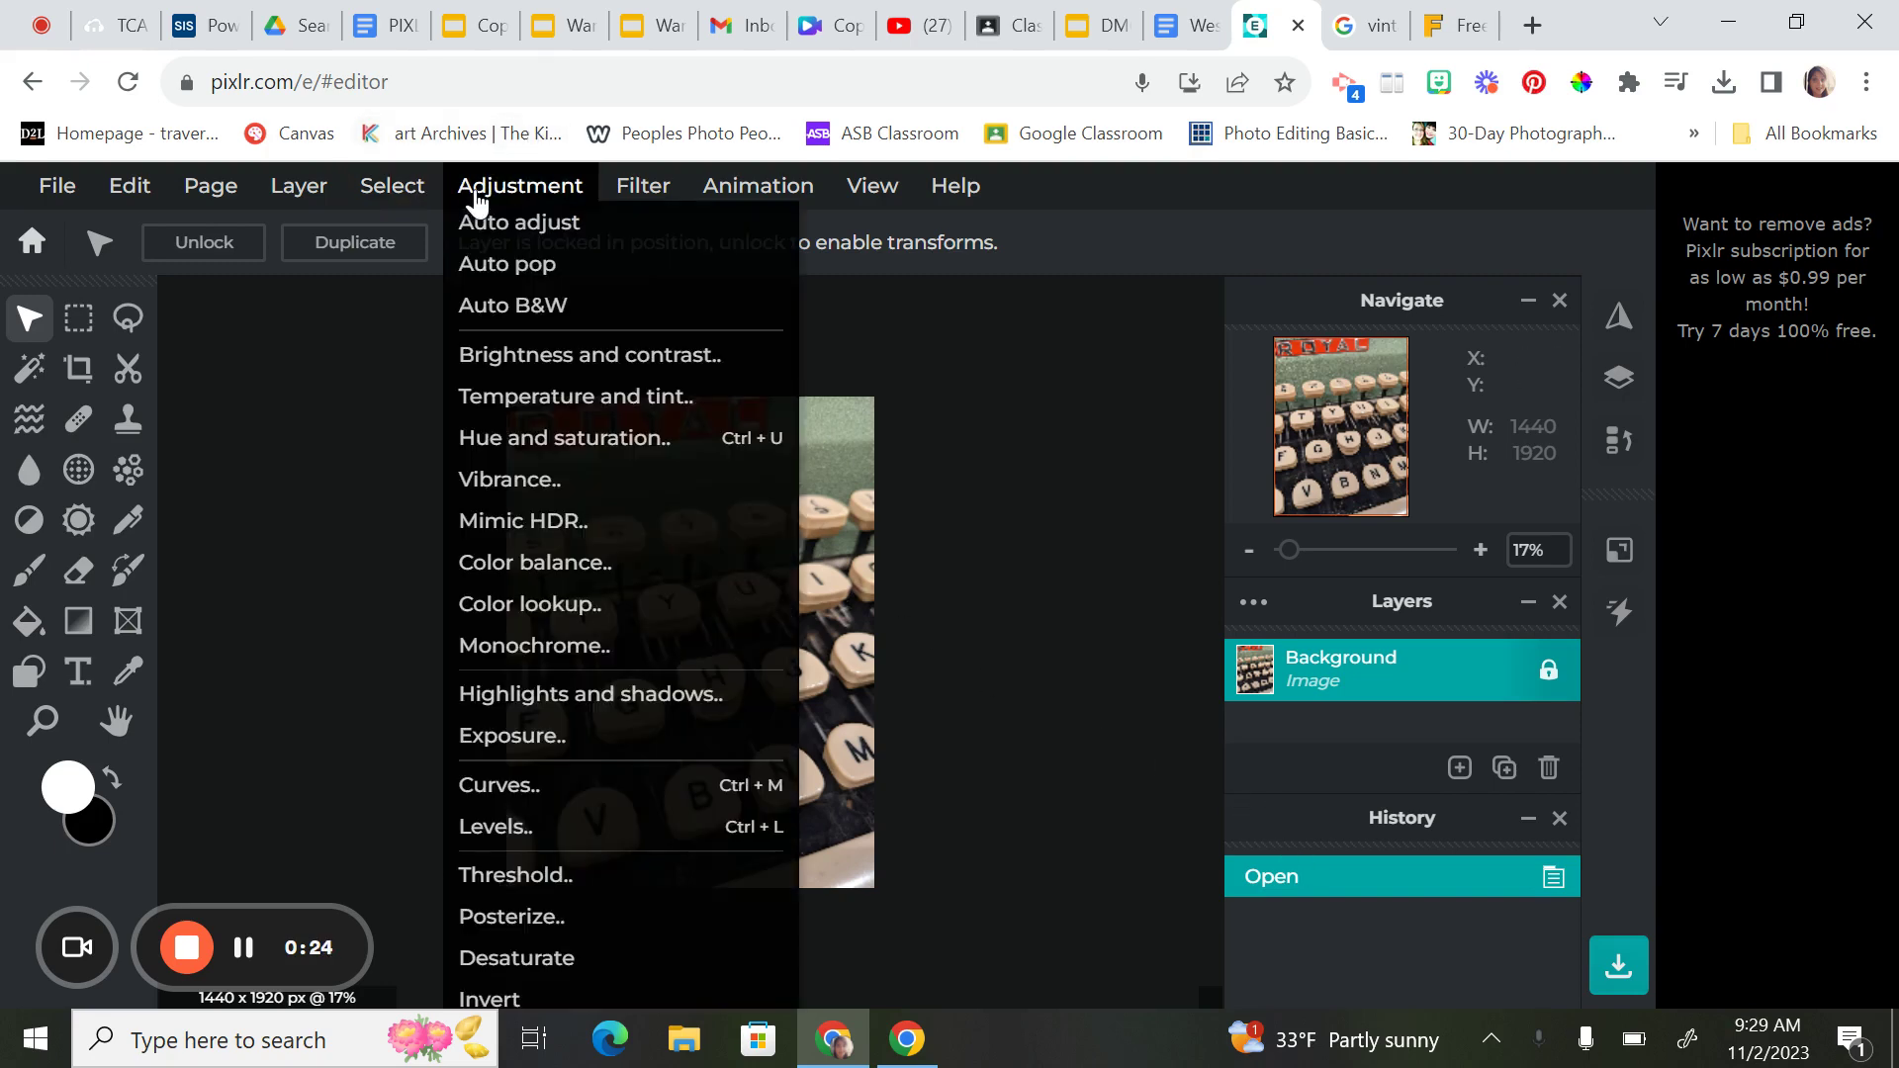
click(614, 433)
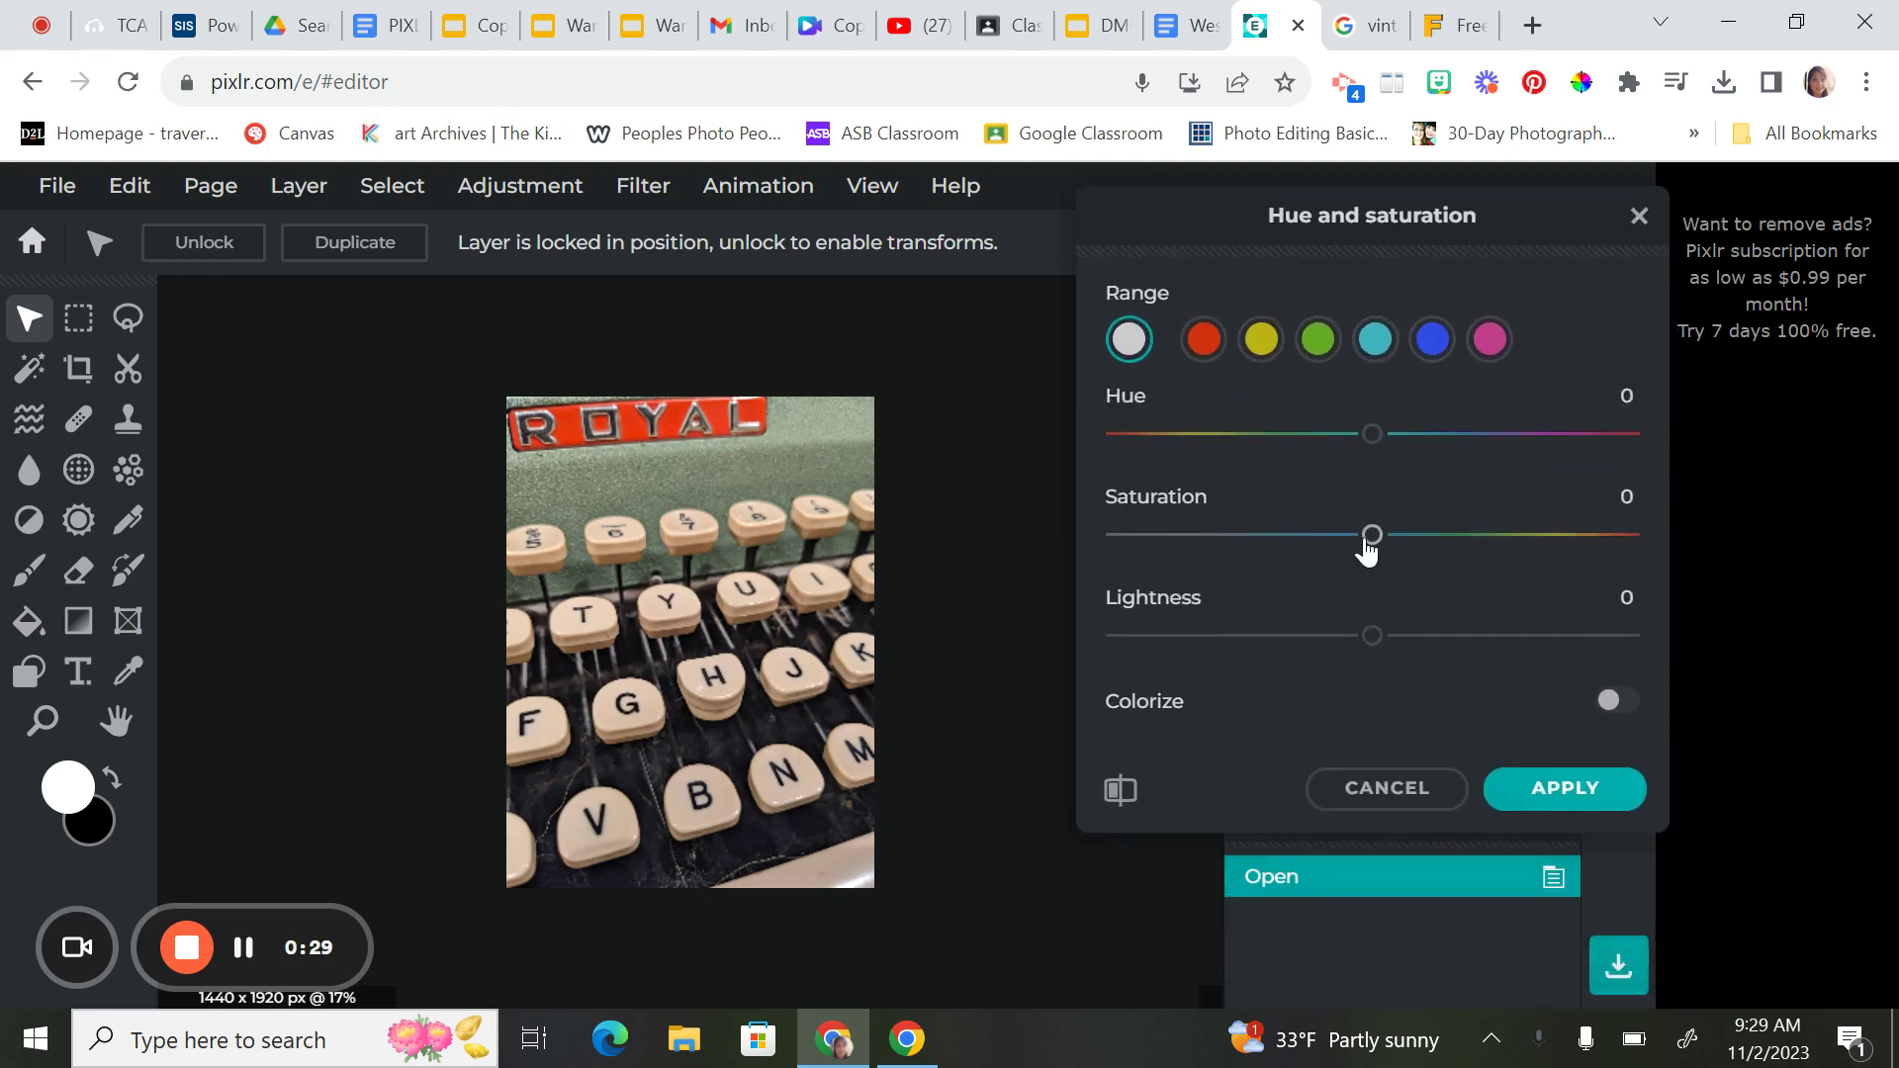
drag(1365, 549, 1129, 552)
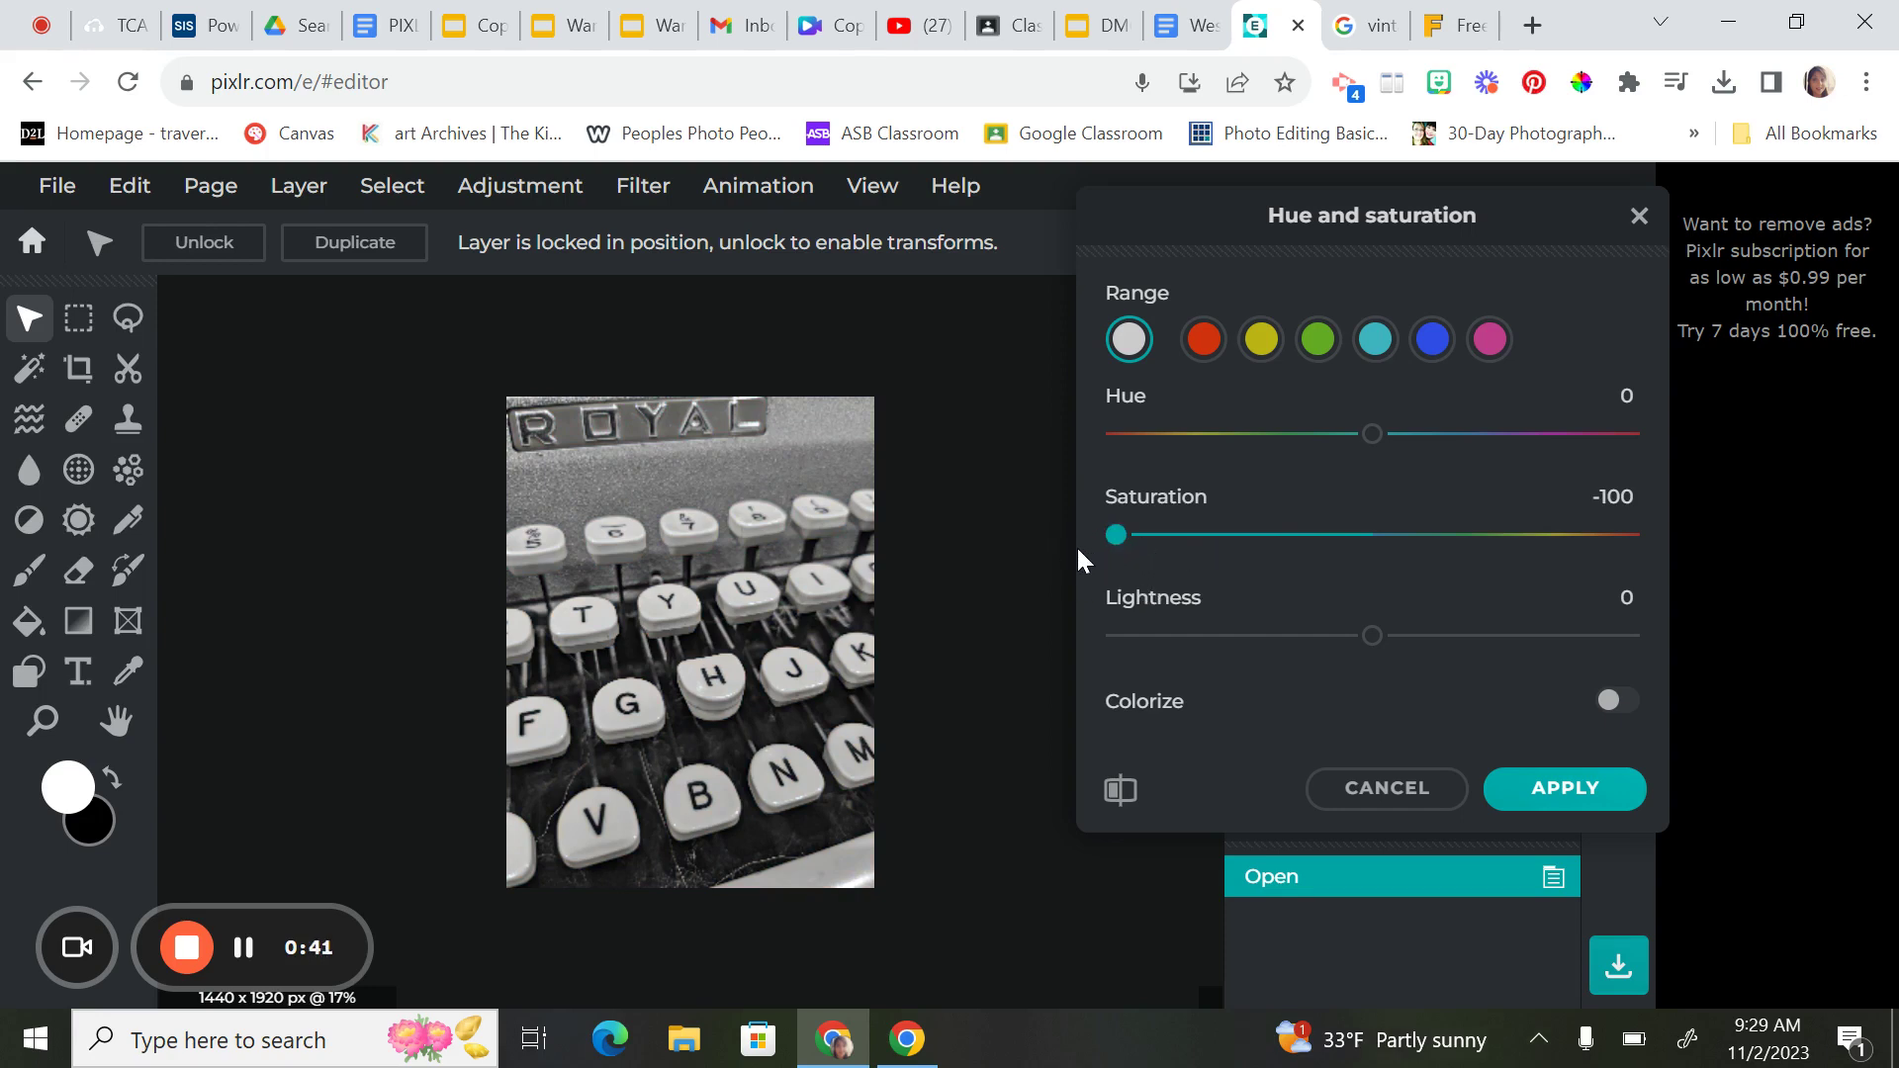
drag(1122, 539, 1204, 560)
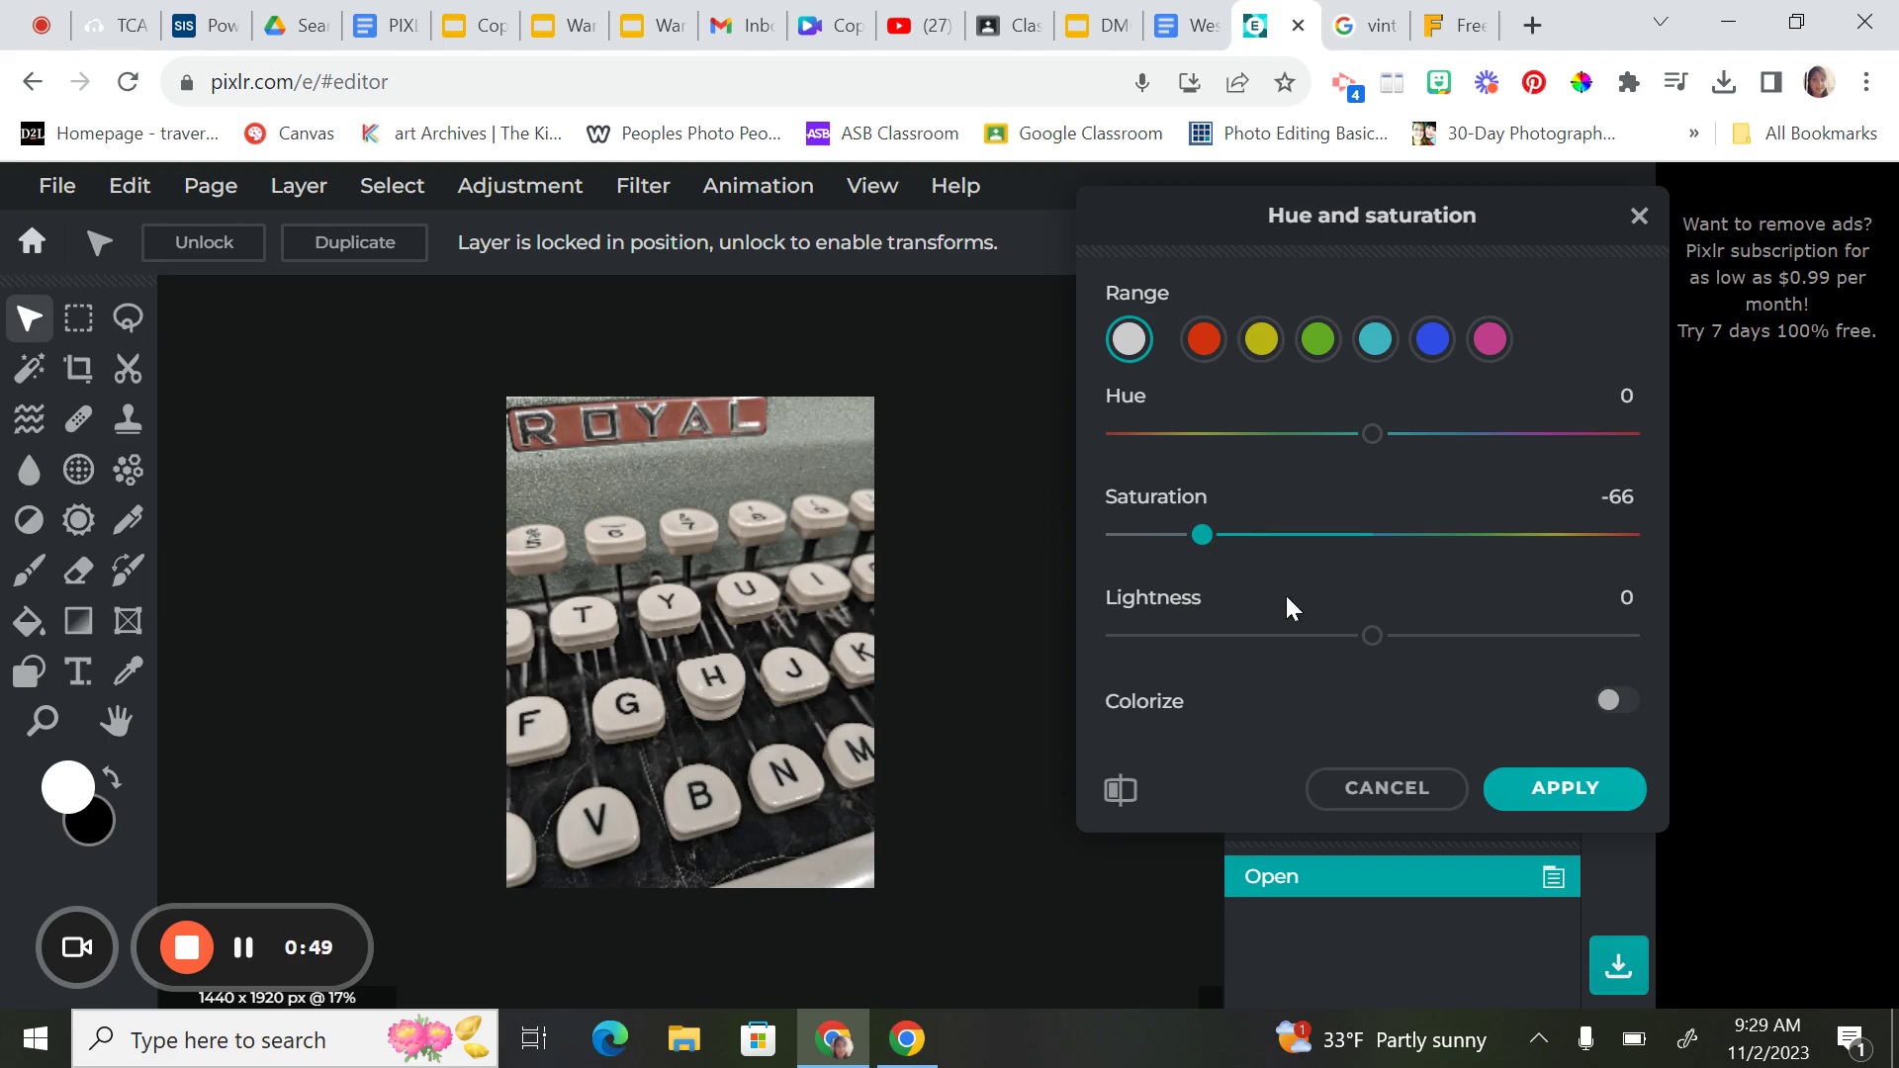
click(1384, 789)
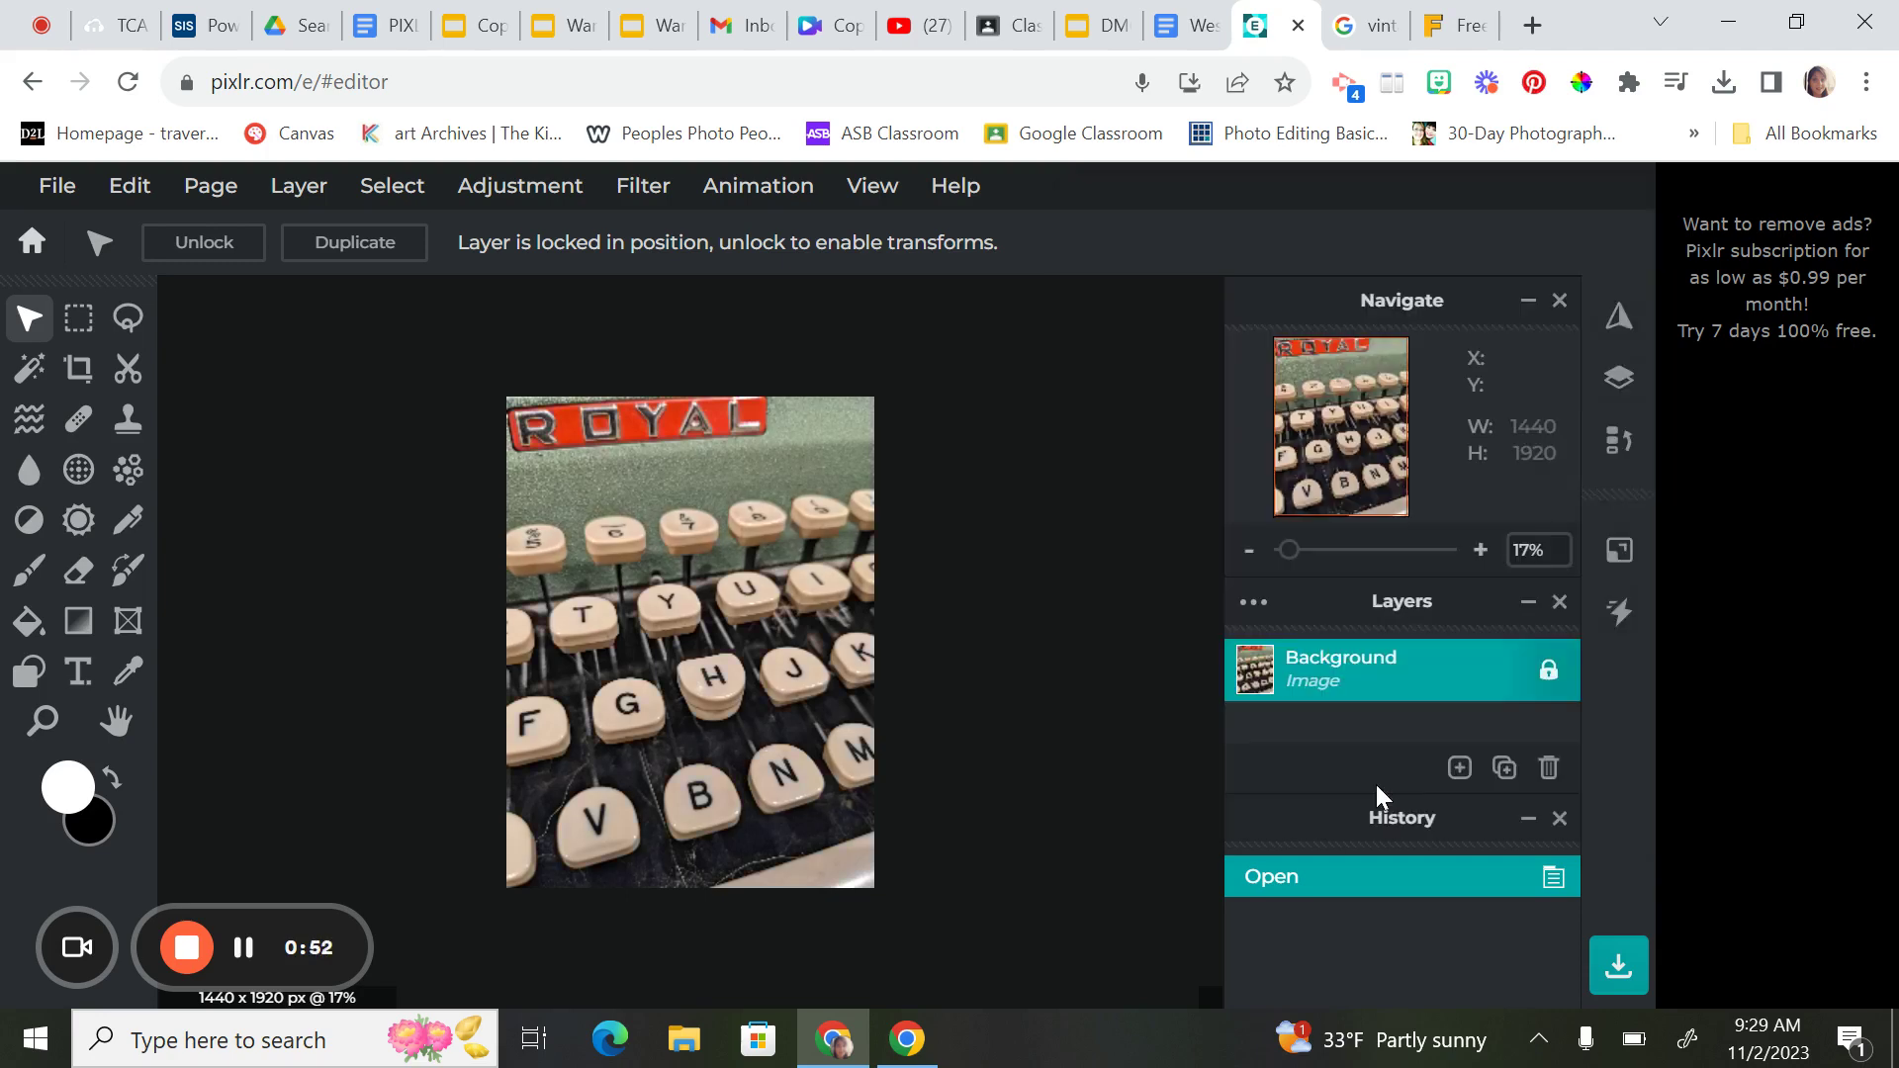
- Examine the categories in the effect library and the looks offered in its Black & White set
click(653, 210)
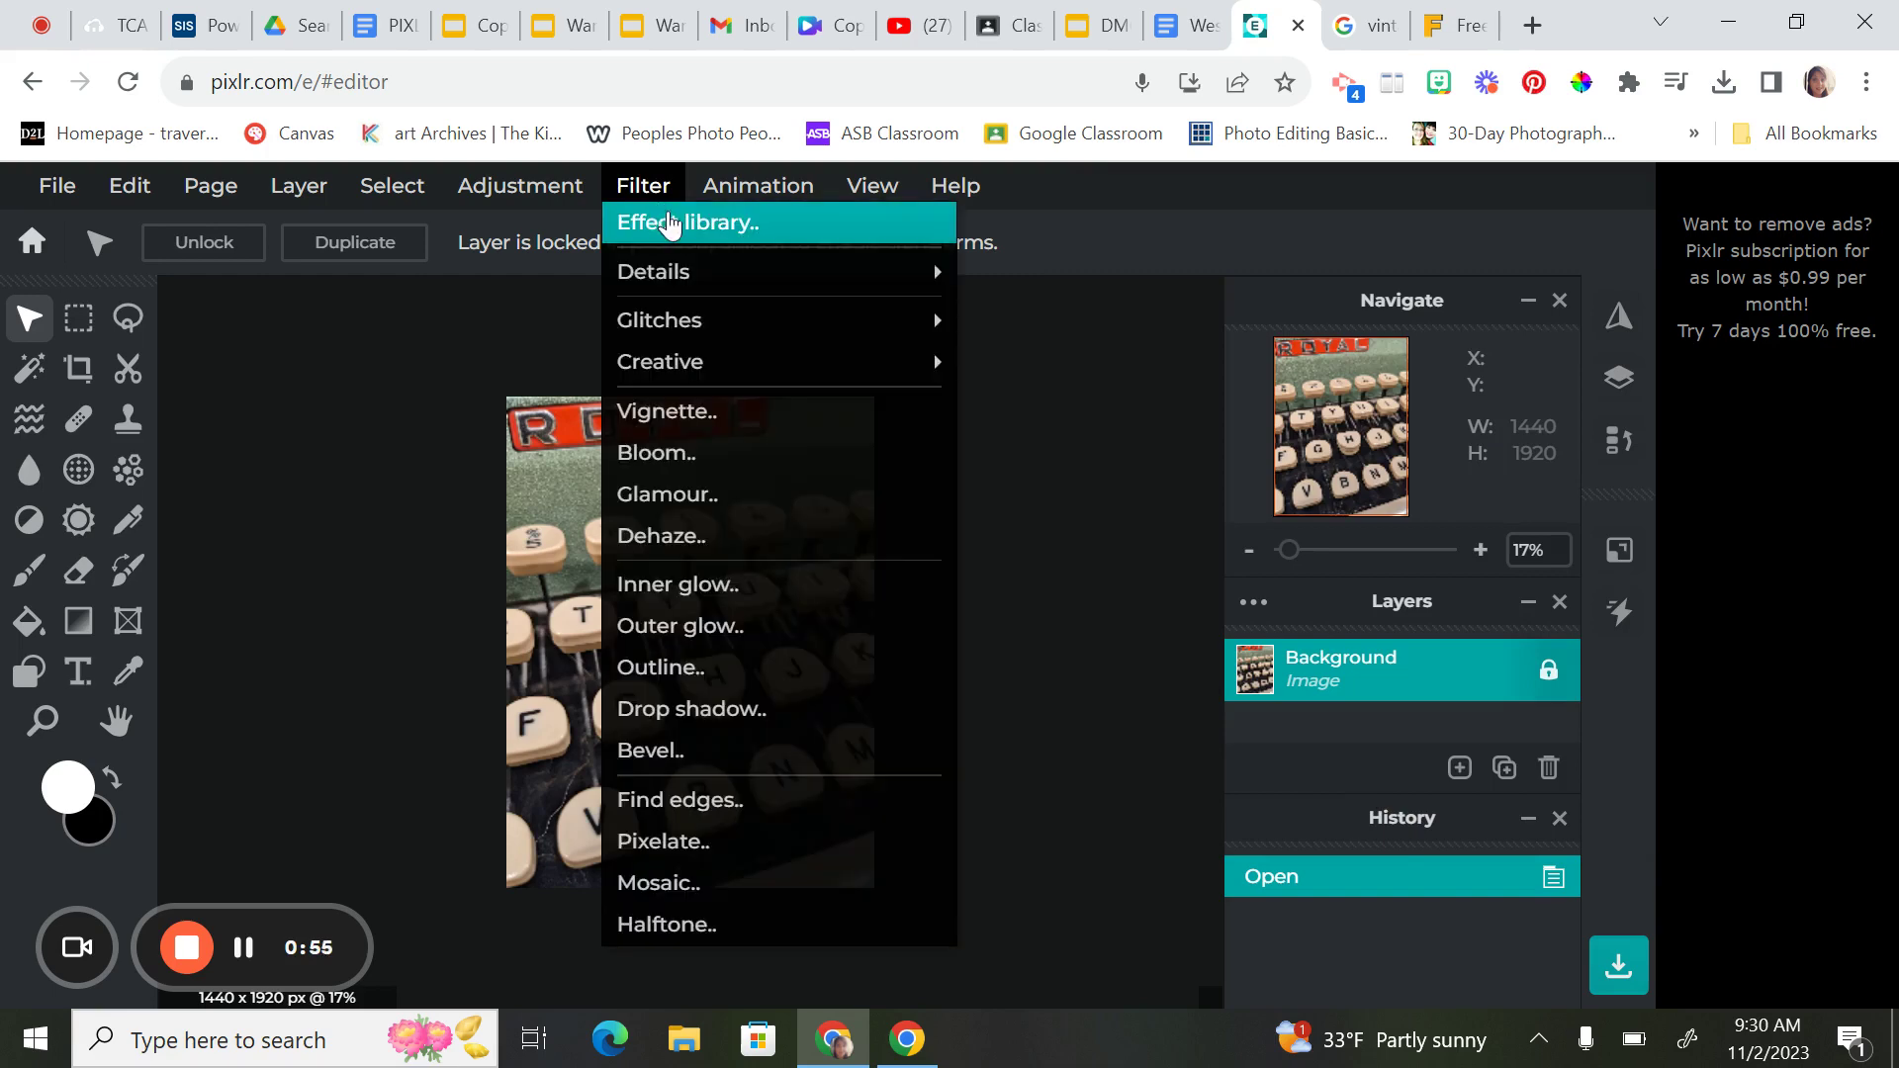
click(687, 223)
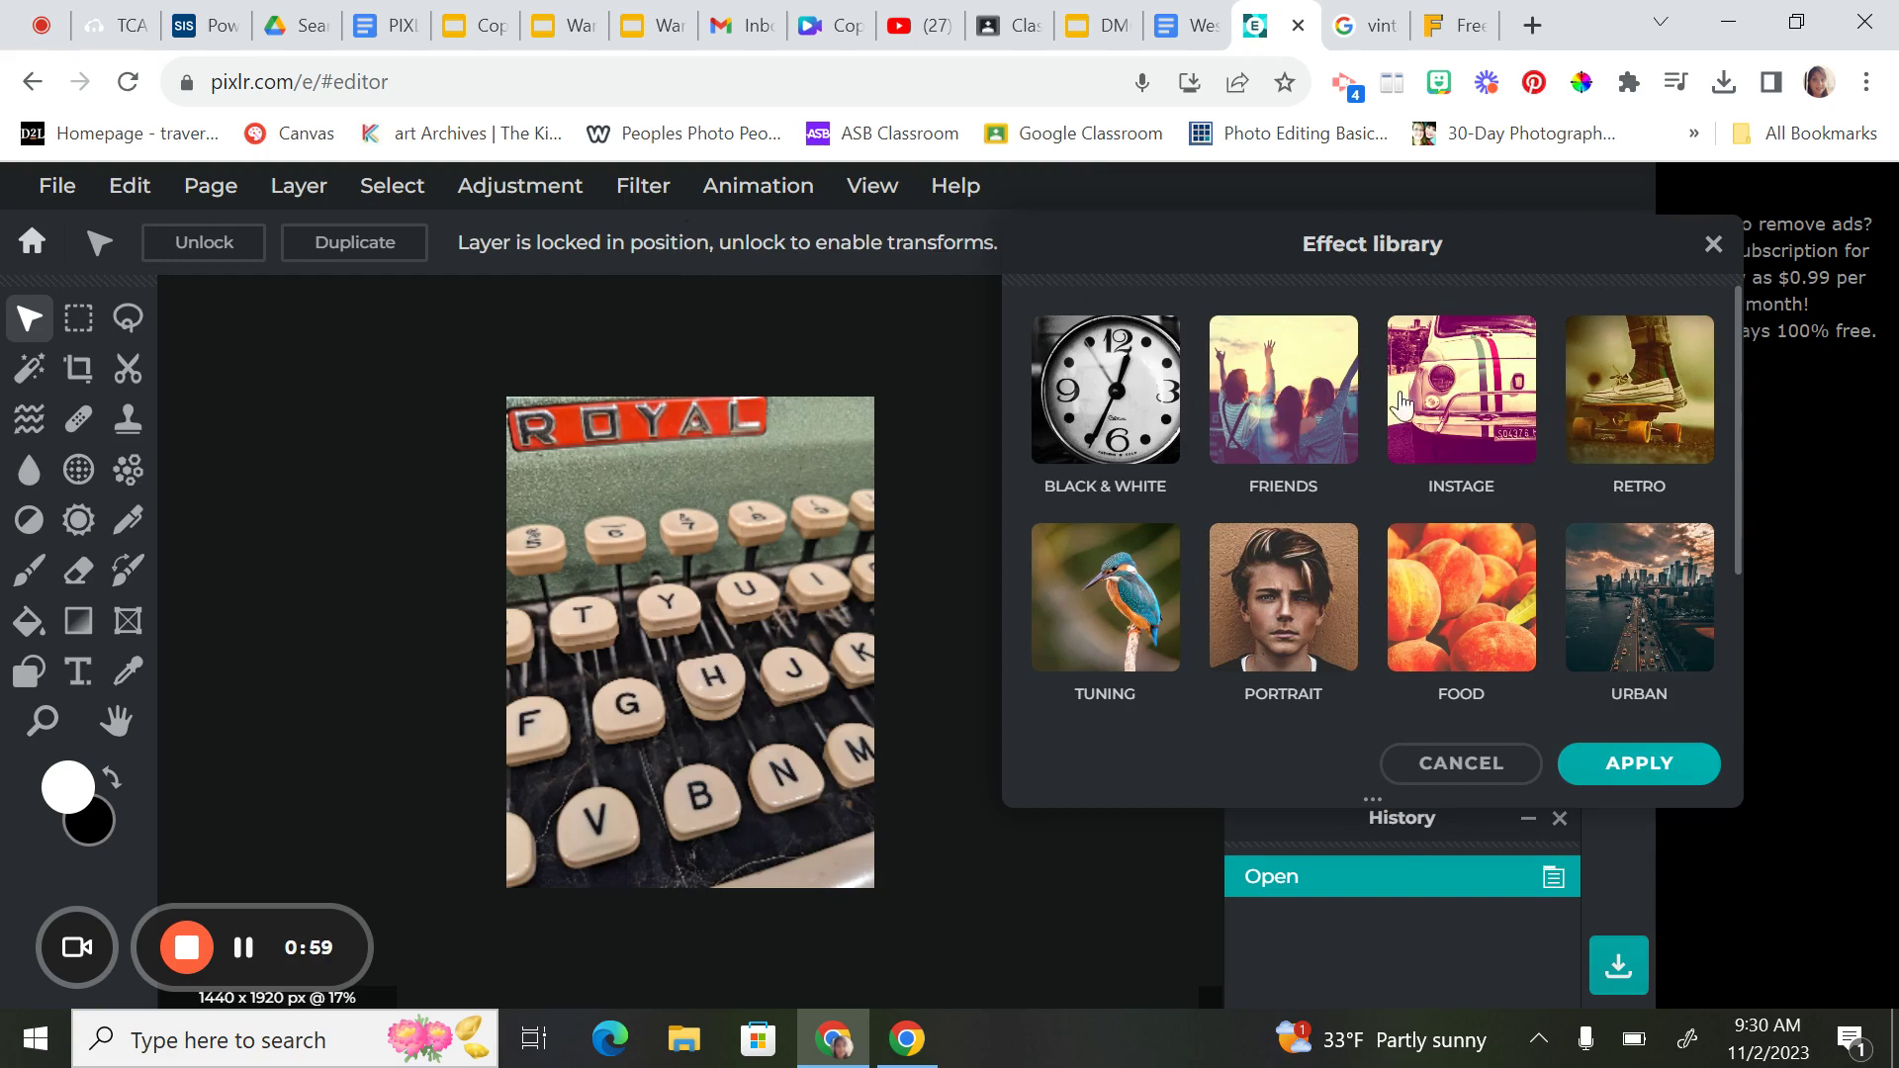
scroll(1215, 436, down, 2)
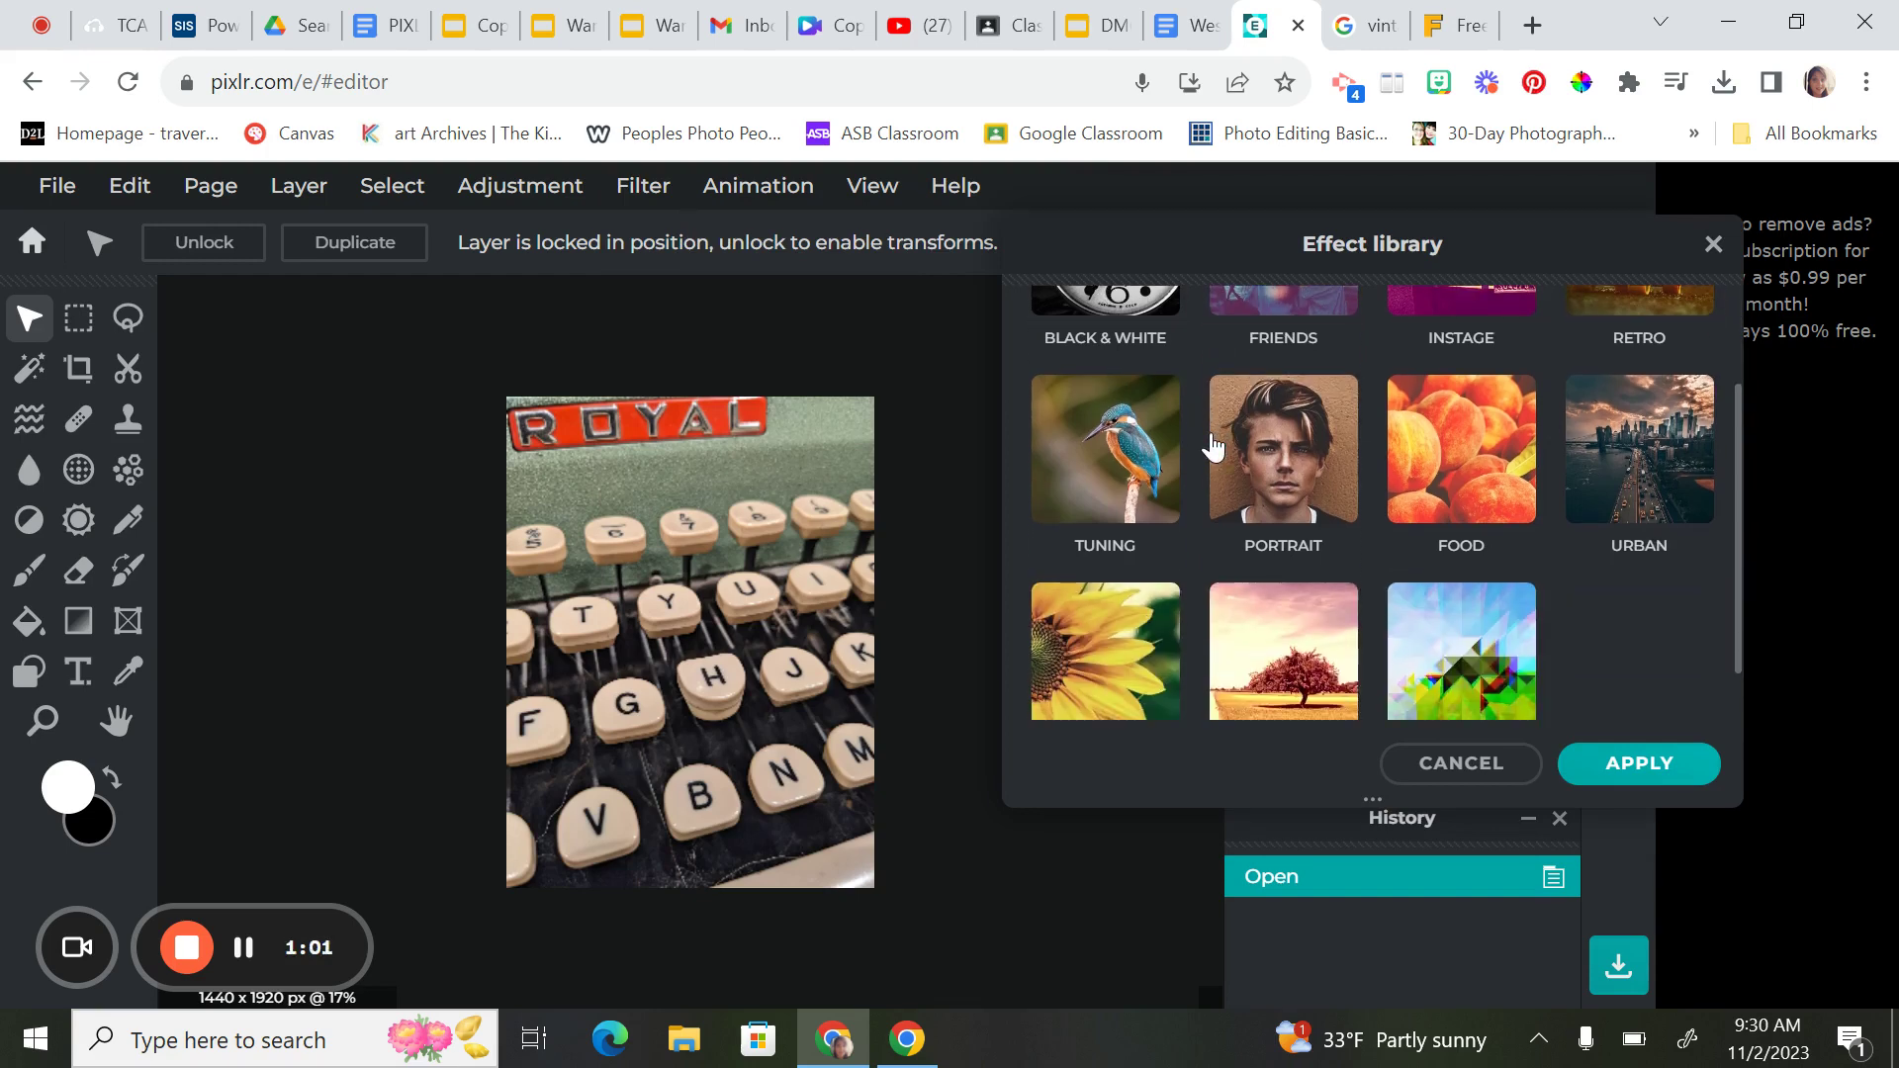
scroll(1317, 566, up, 2)
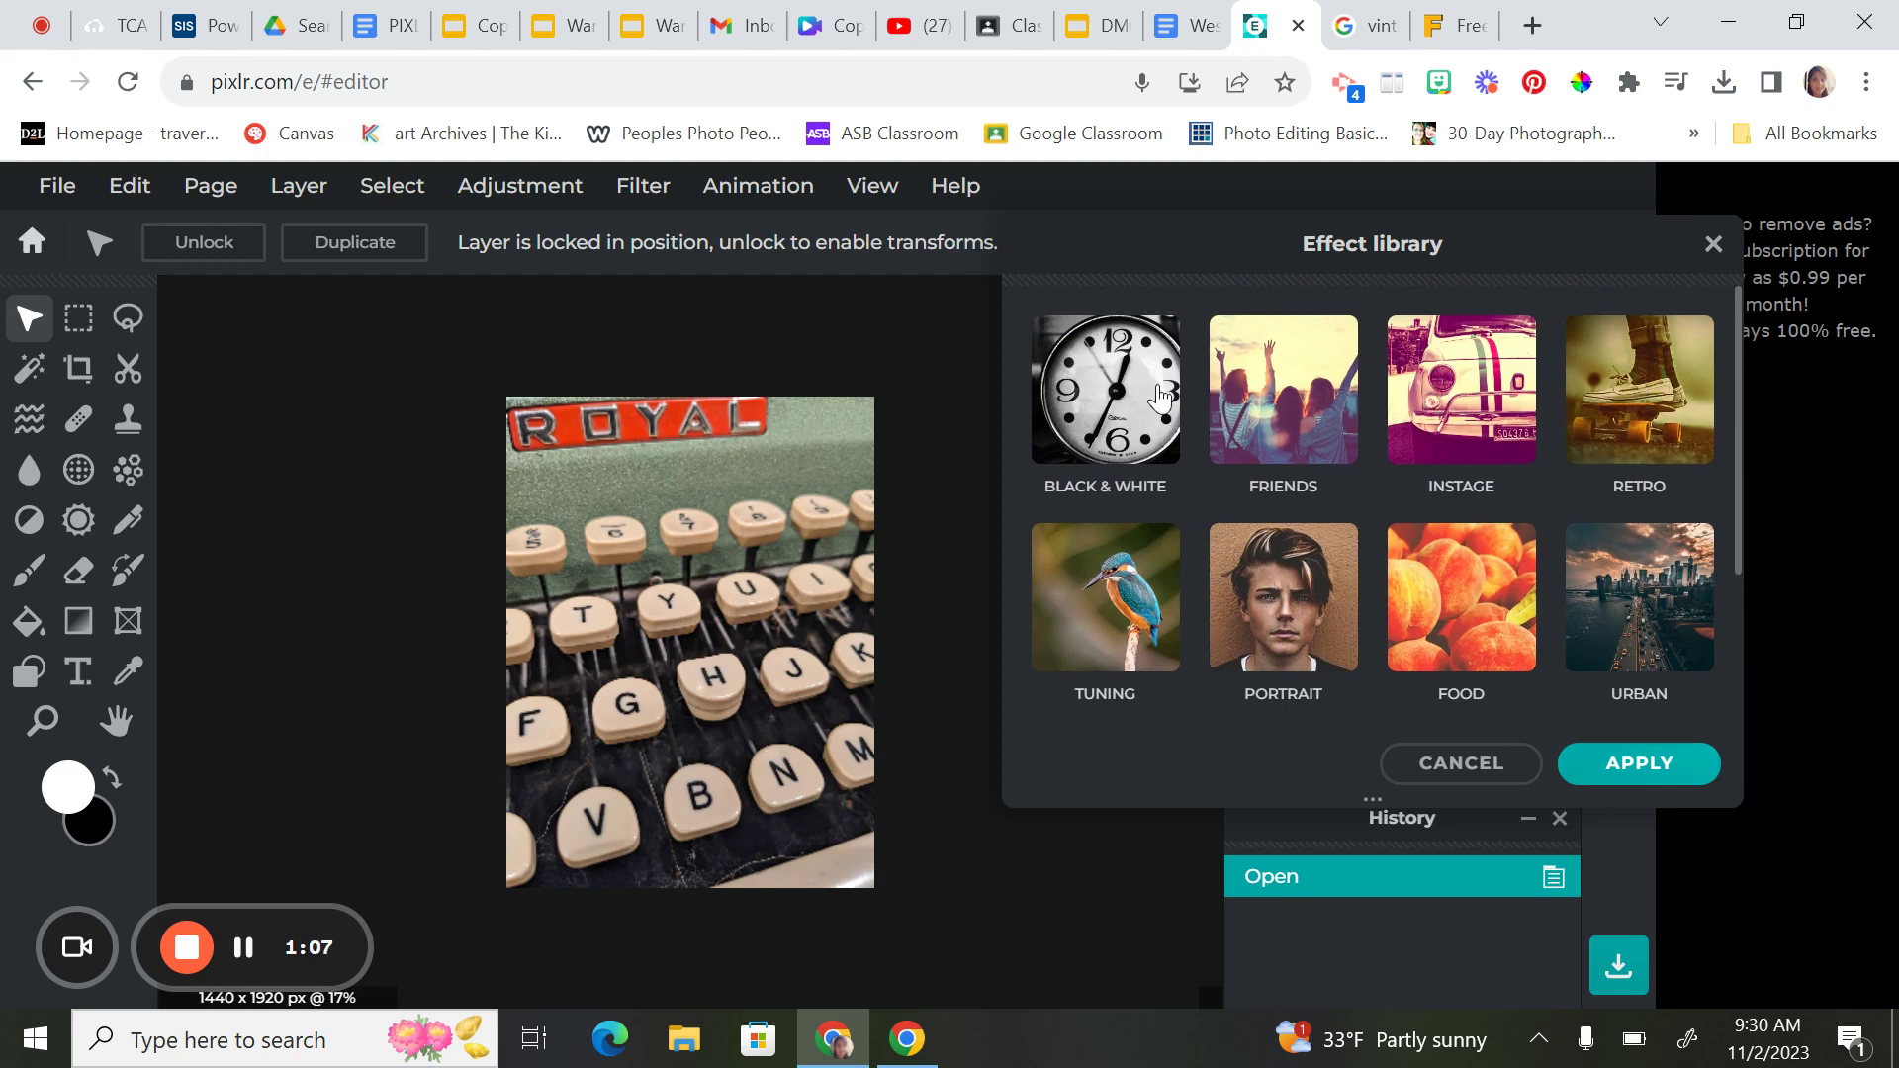
click(1119, 410)
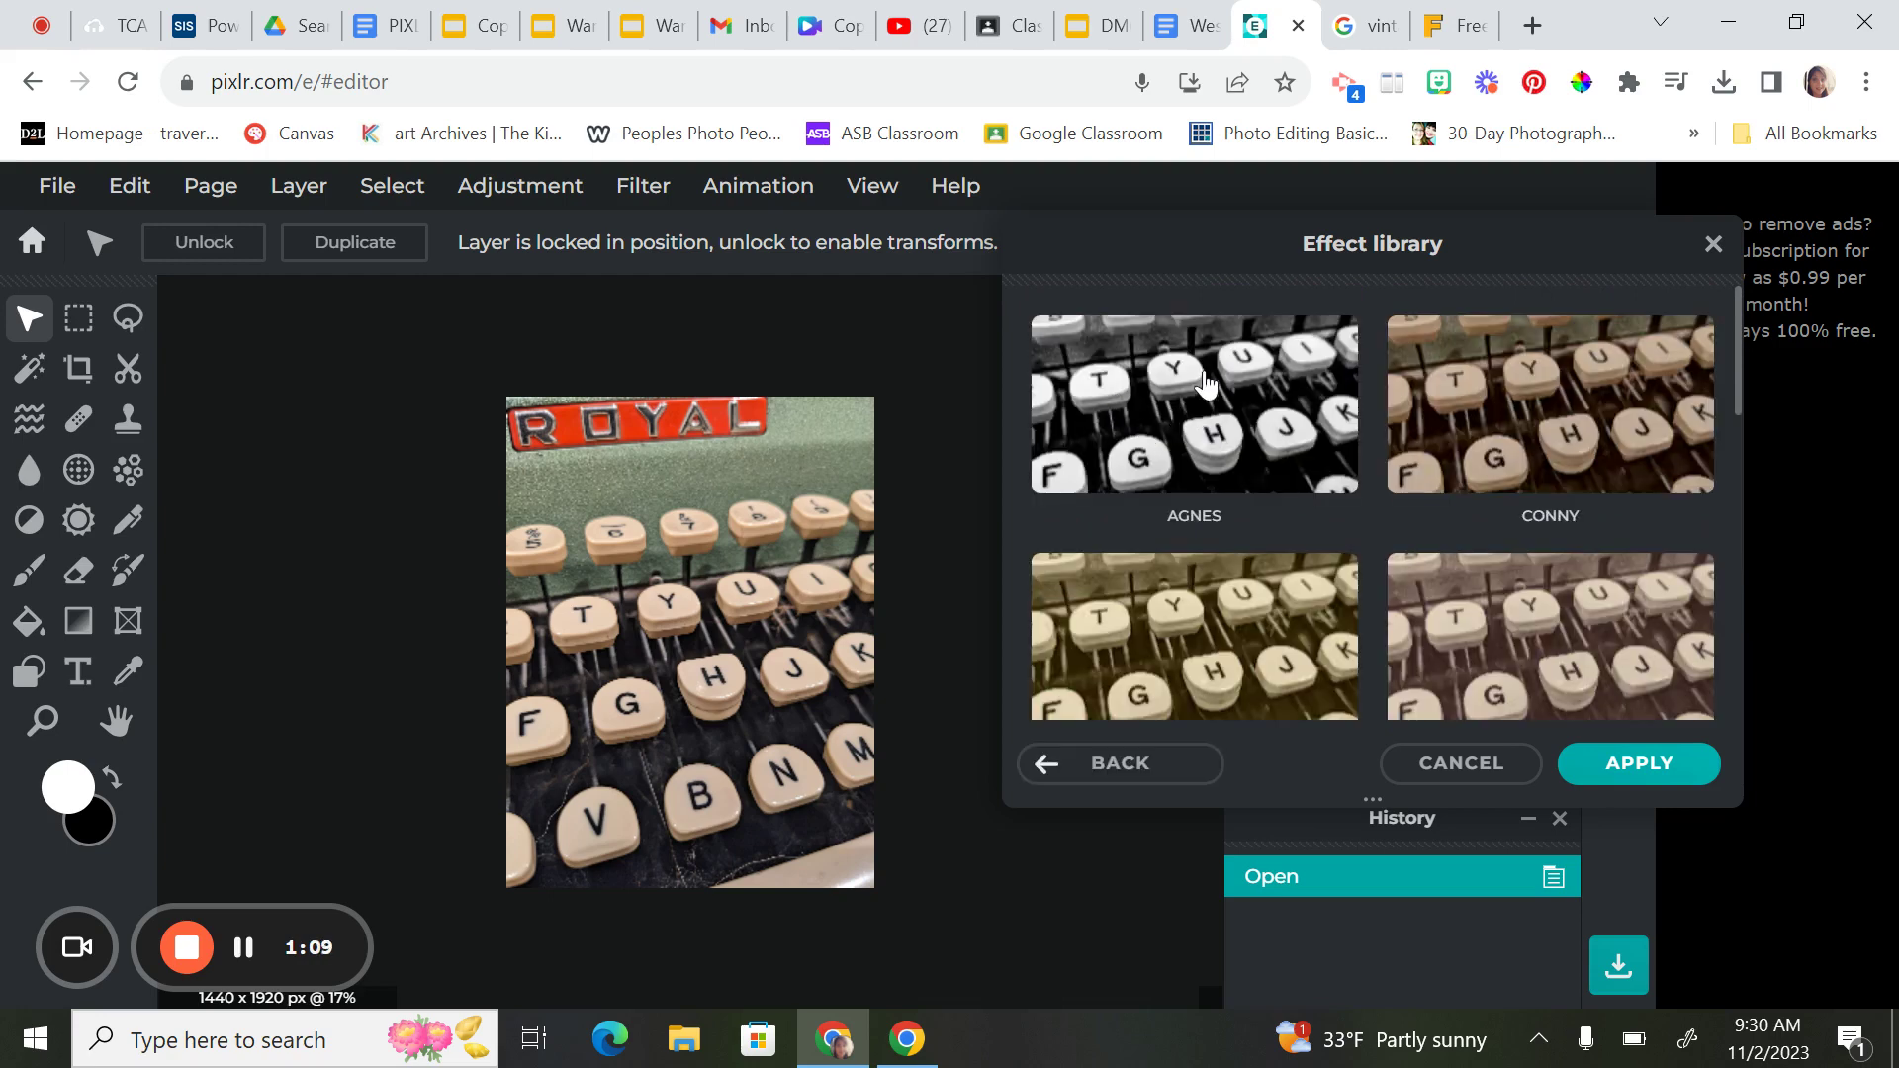
scroll(1541, 505, down, 2)
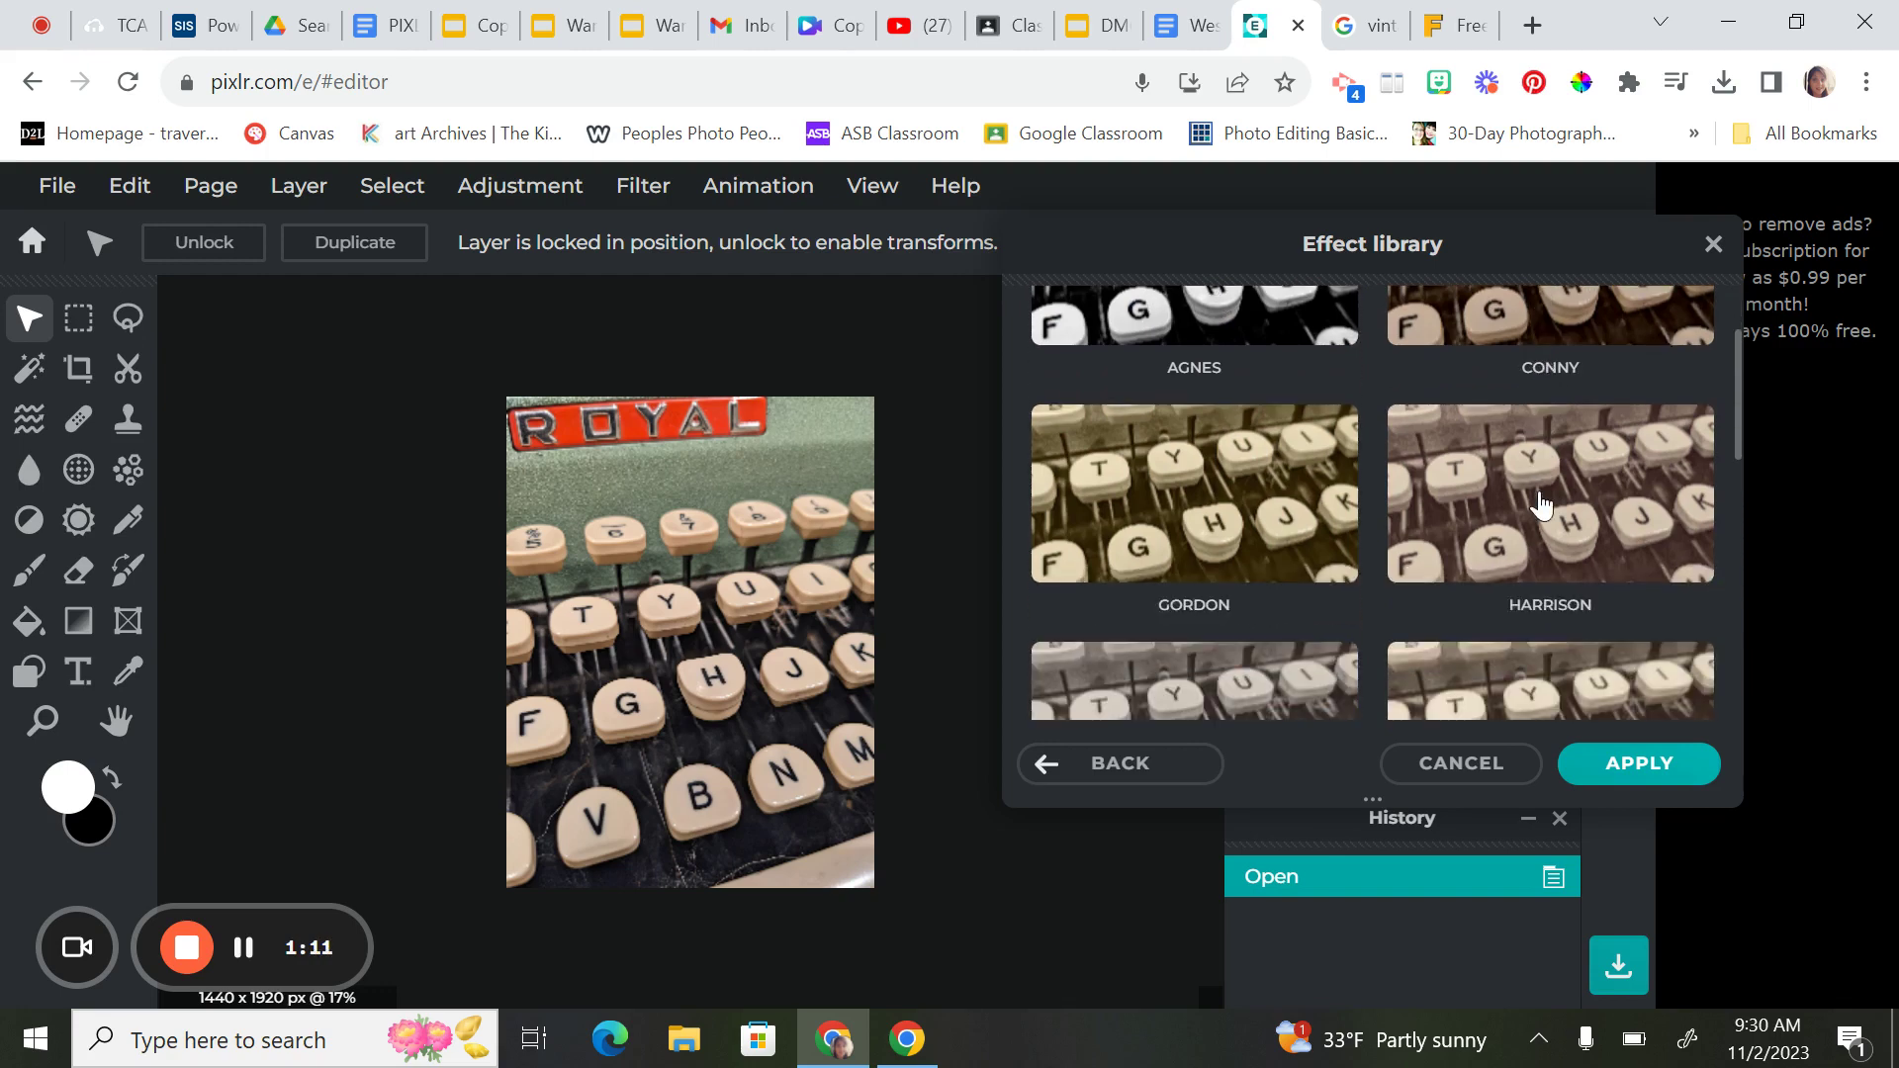
scroll(1494, 513, down, 6)
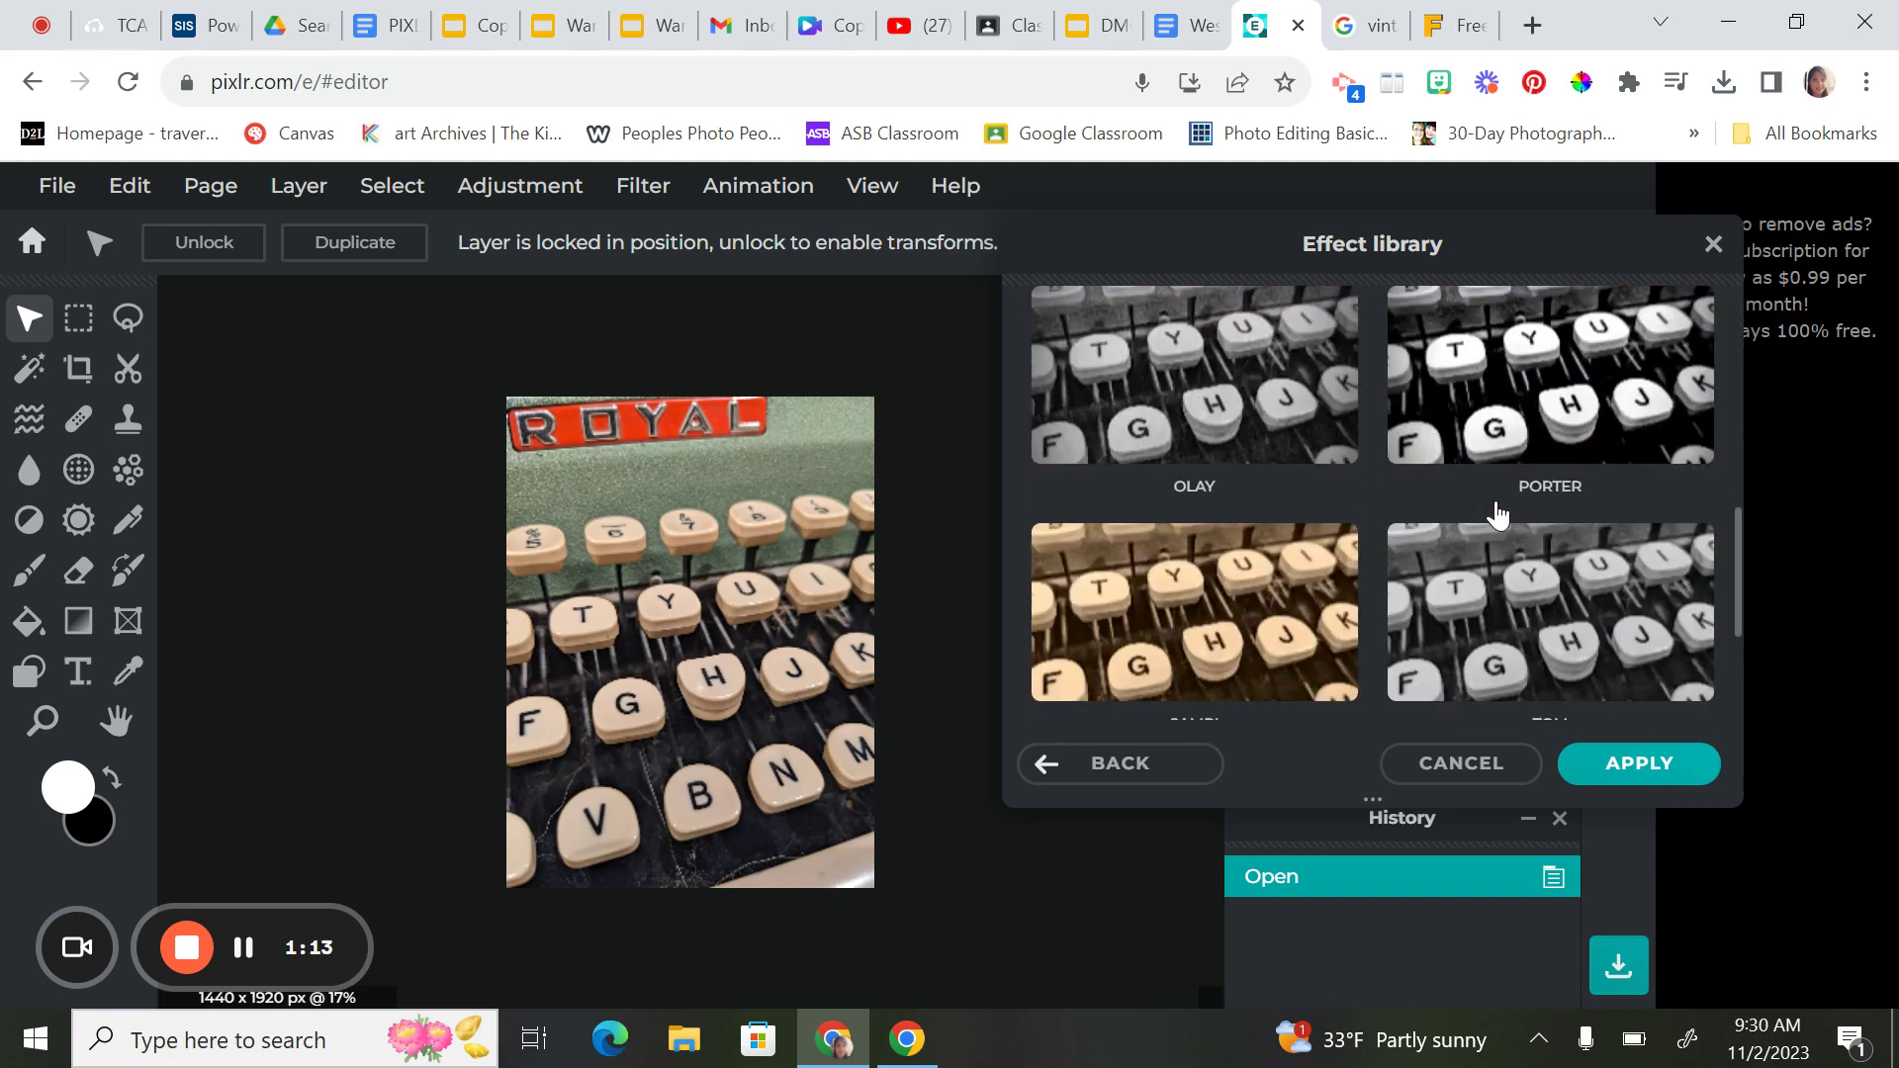
scroll(1494, 515, down, 4)
scroll(1236, 484, up, 6)
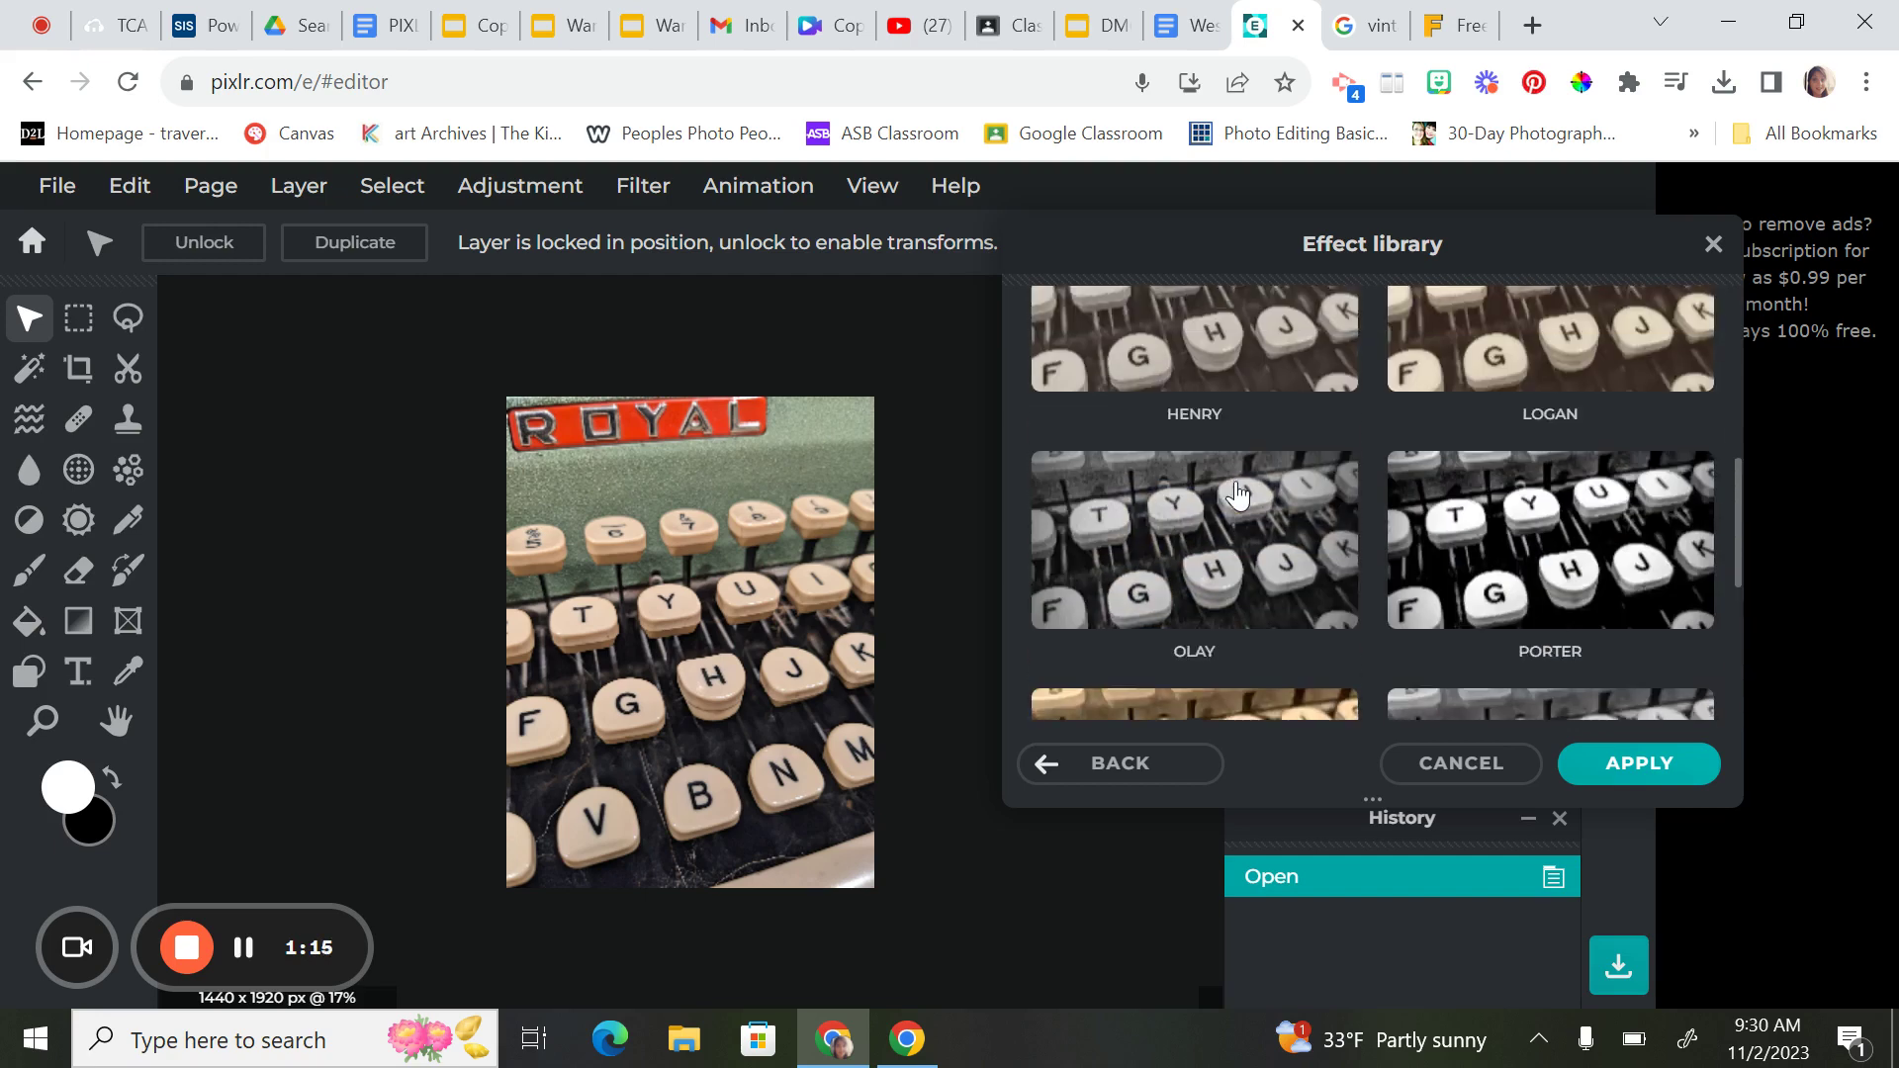
scroll(1232, 489, up, 5)
scroll(1233, 491, down, 2)
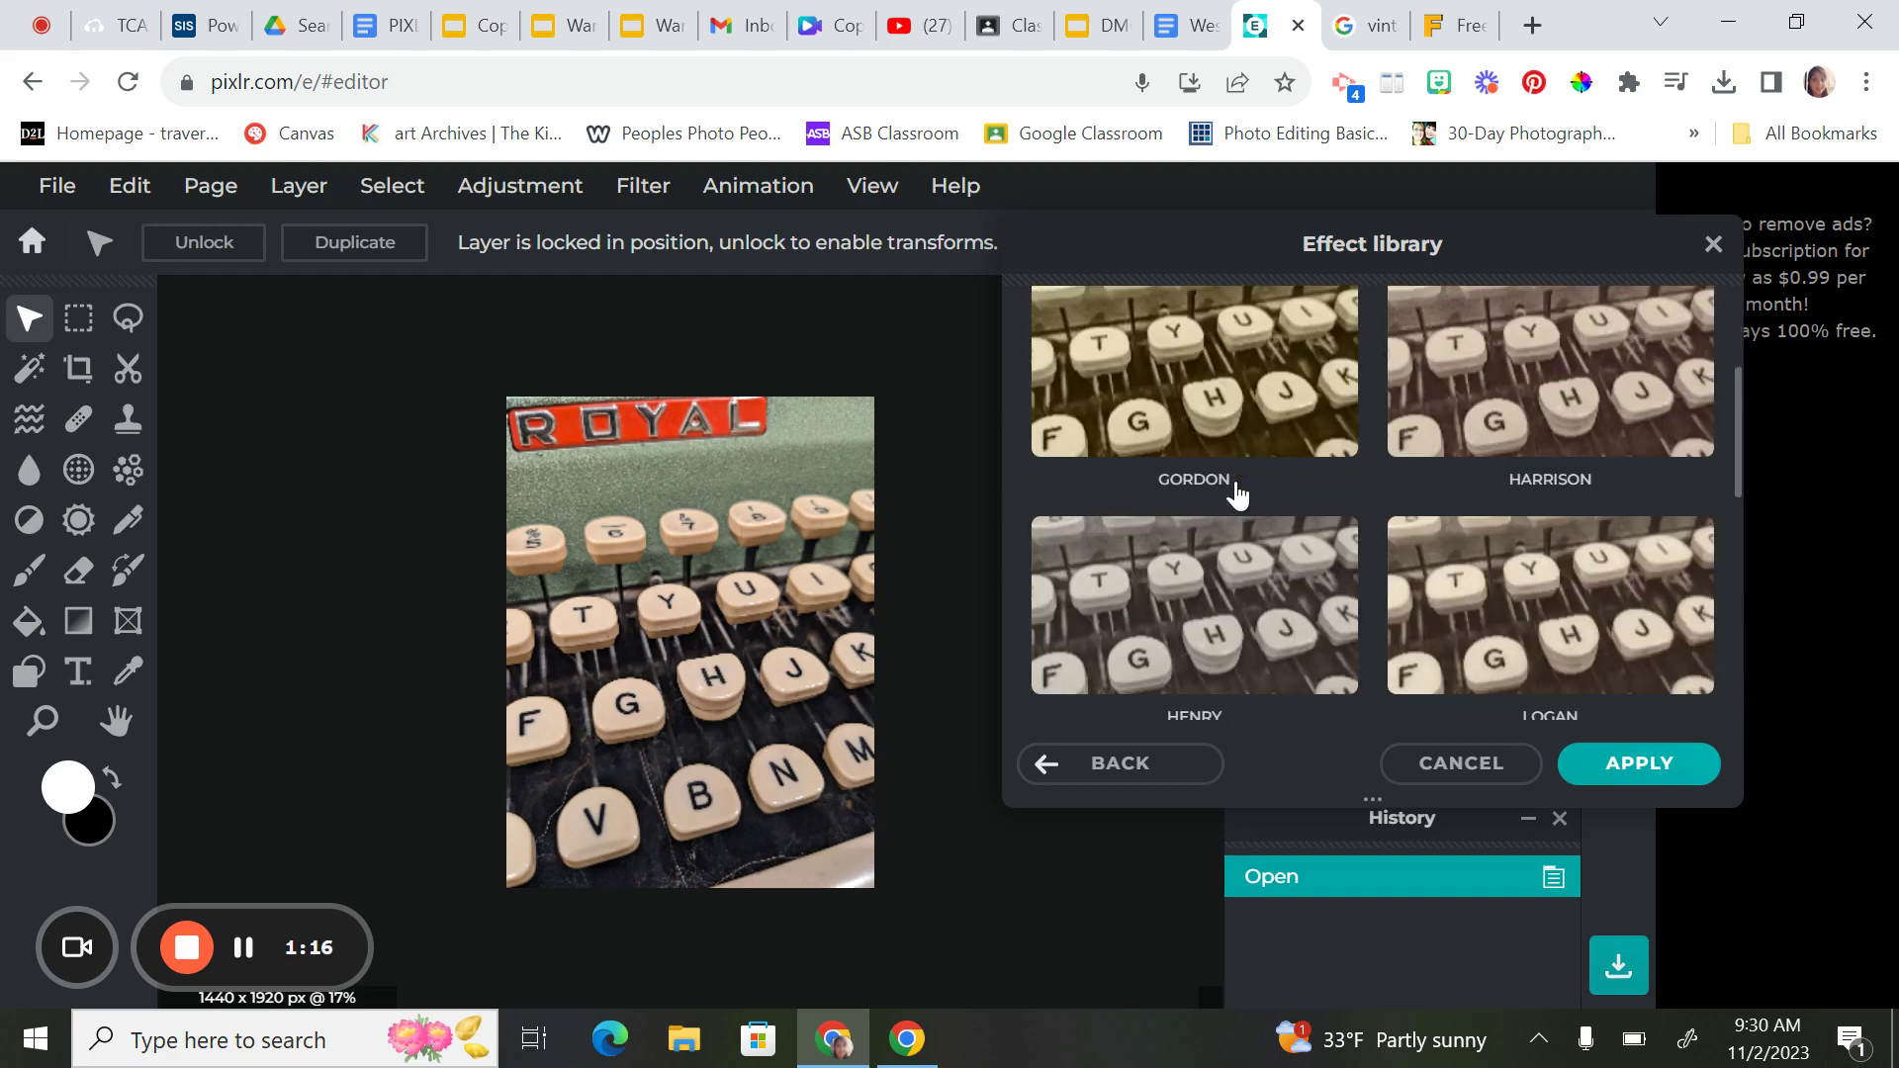
- Try the Harrison effect at 100 on the typewriter photo and discard it
click(1572, 396)
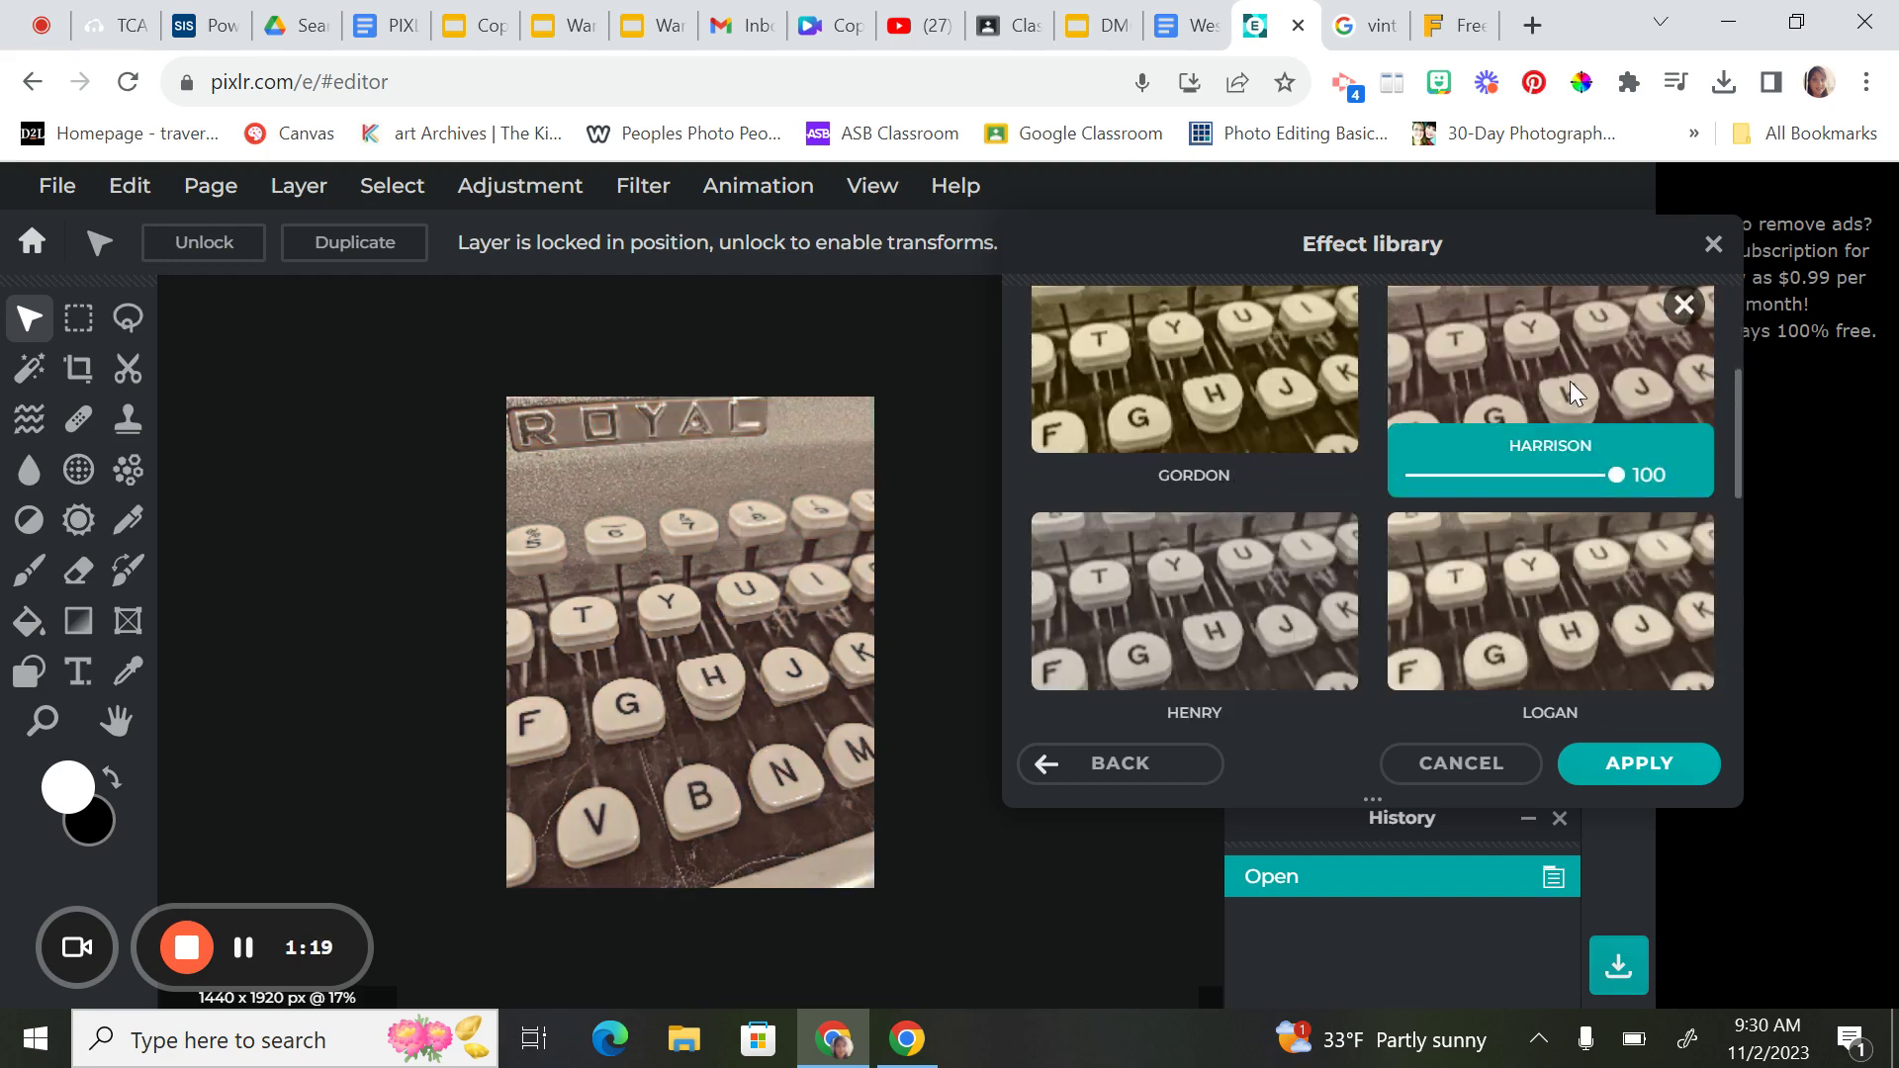
mouse_move(1616, 476)
mouse_down()
mouse_move(1539, 478)
mouse_move(1649, 479)
mouse_up()
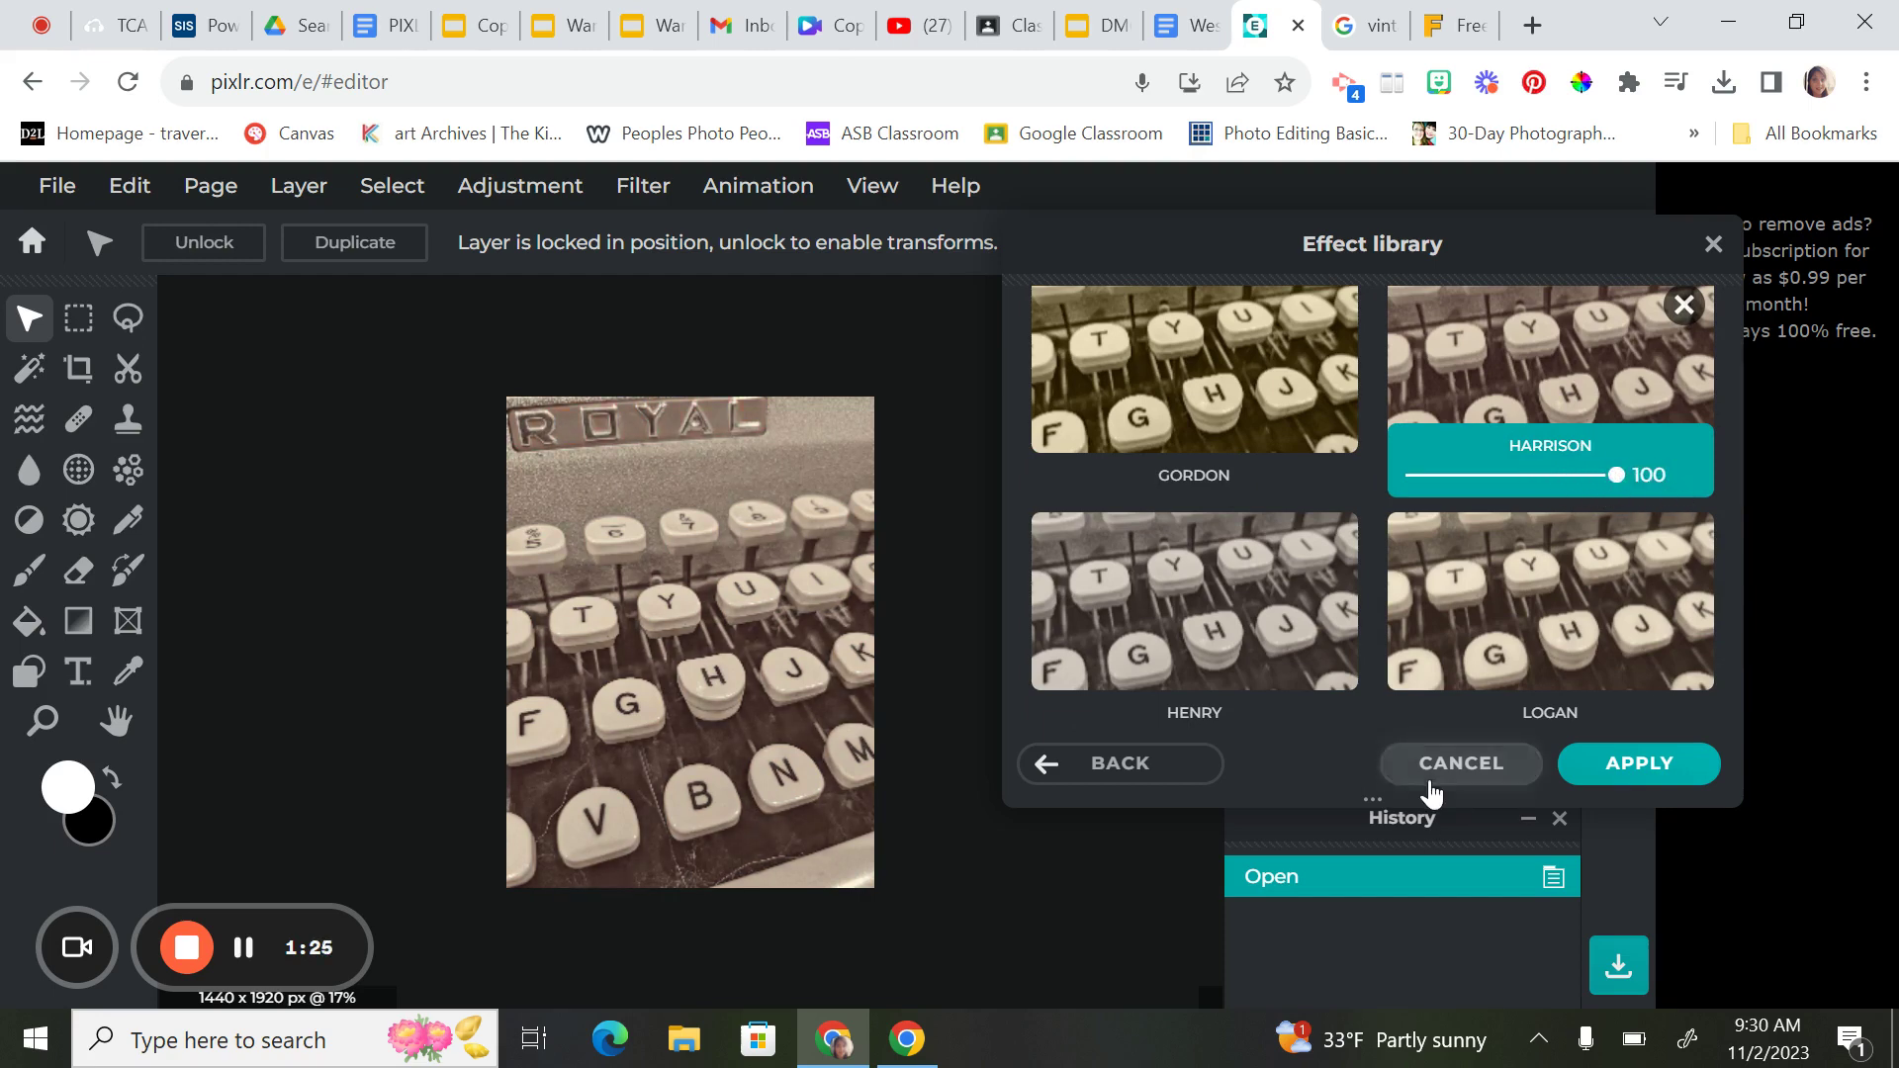
click(1145, 767)
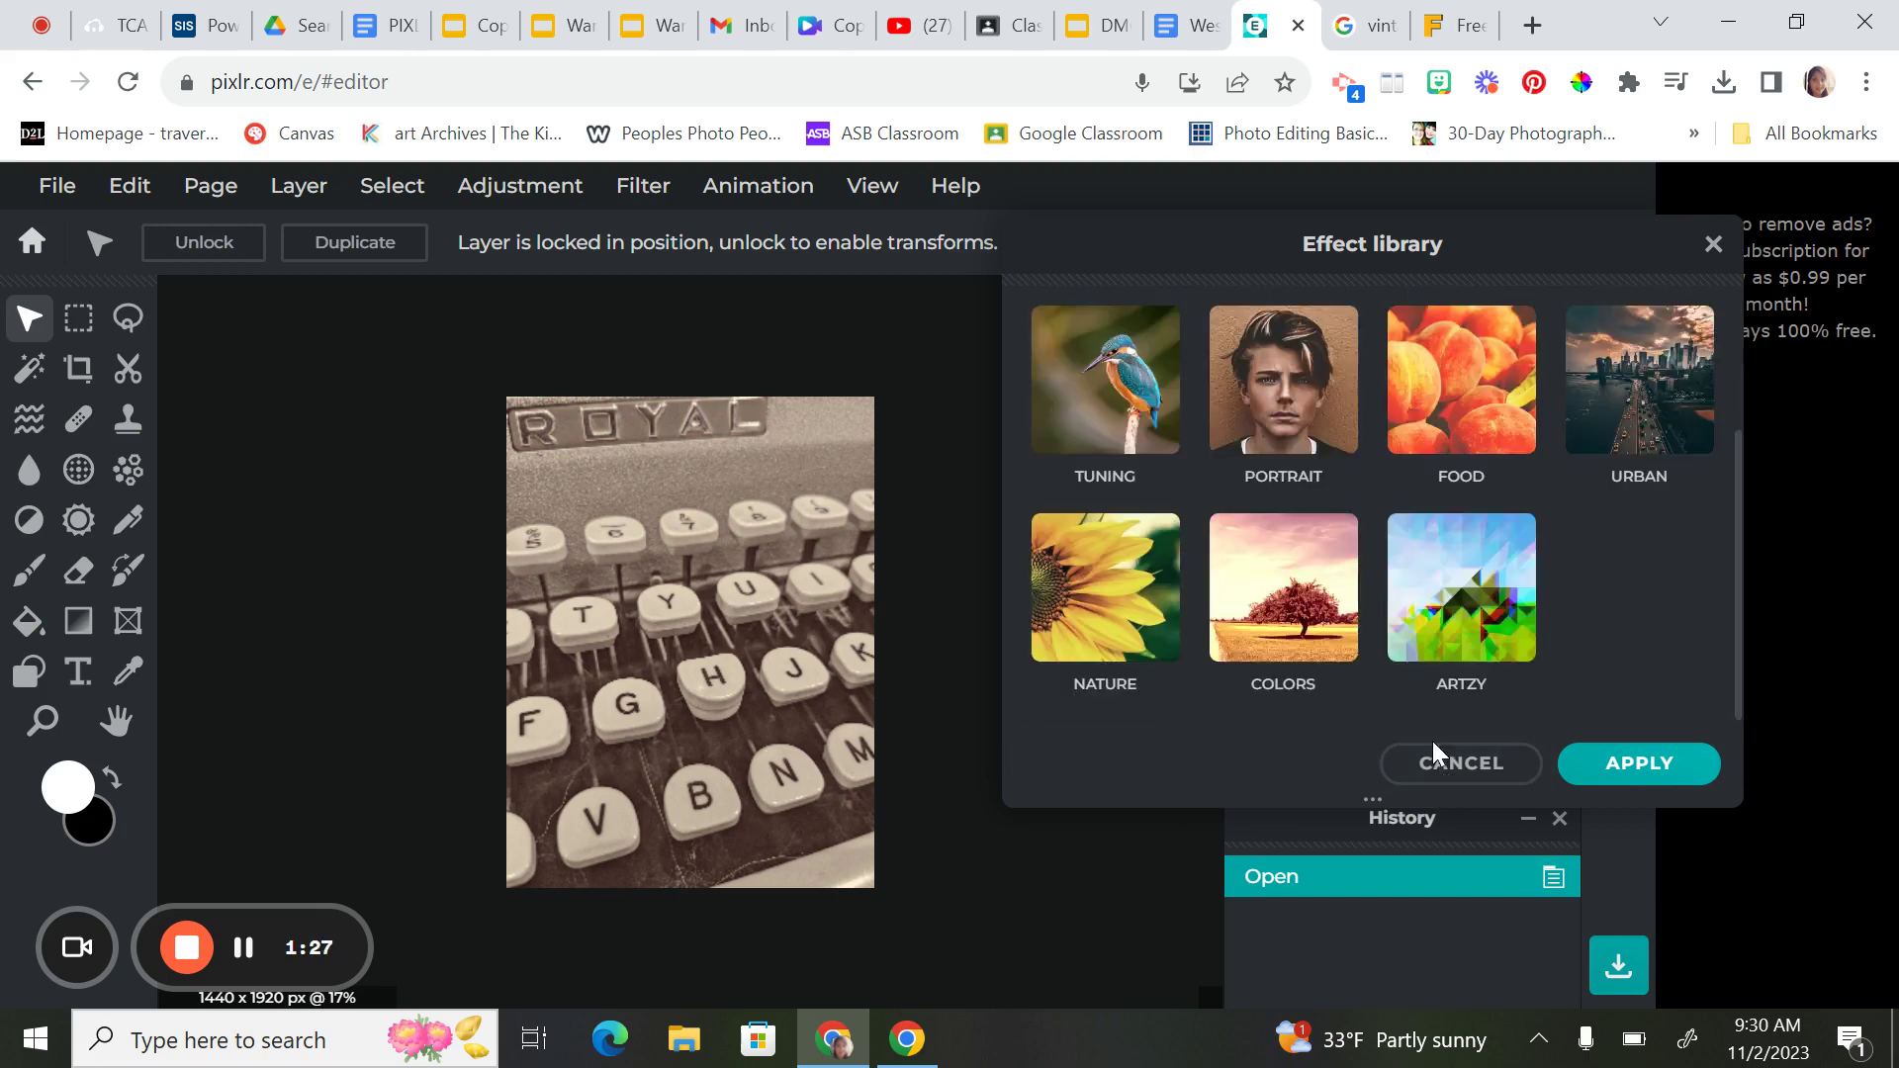
click(1436, 760)
- Try the Garage effect from the Retro set of the effect library at a changed strength, and discard it
click(643, 185)
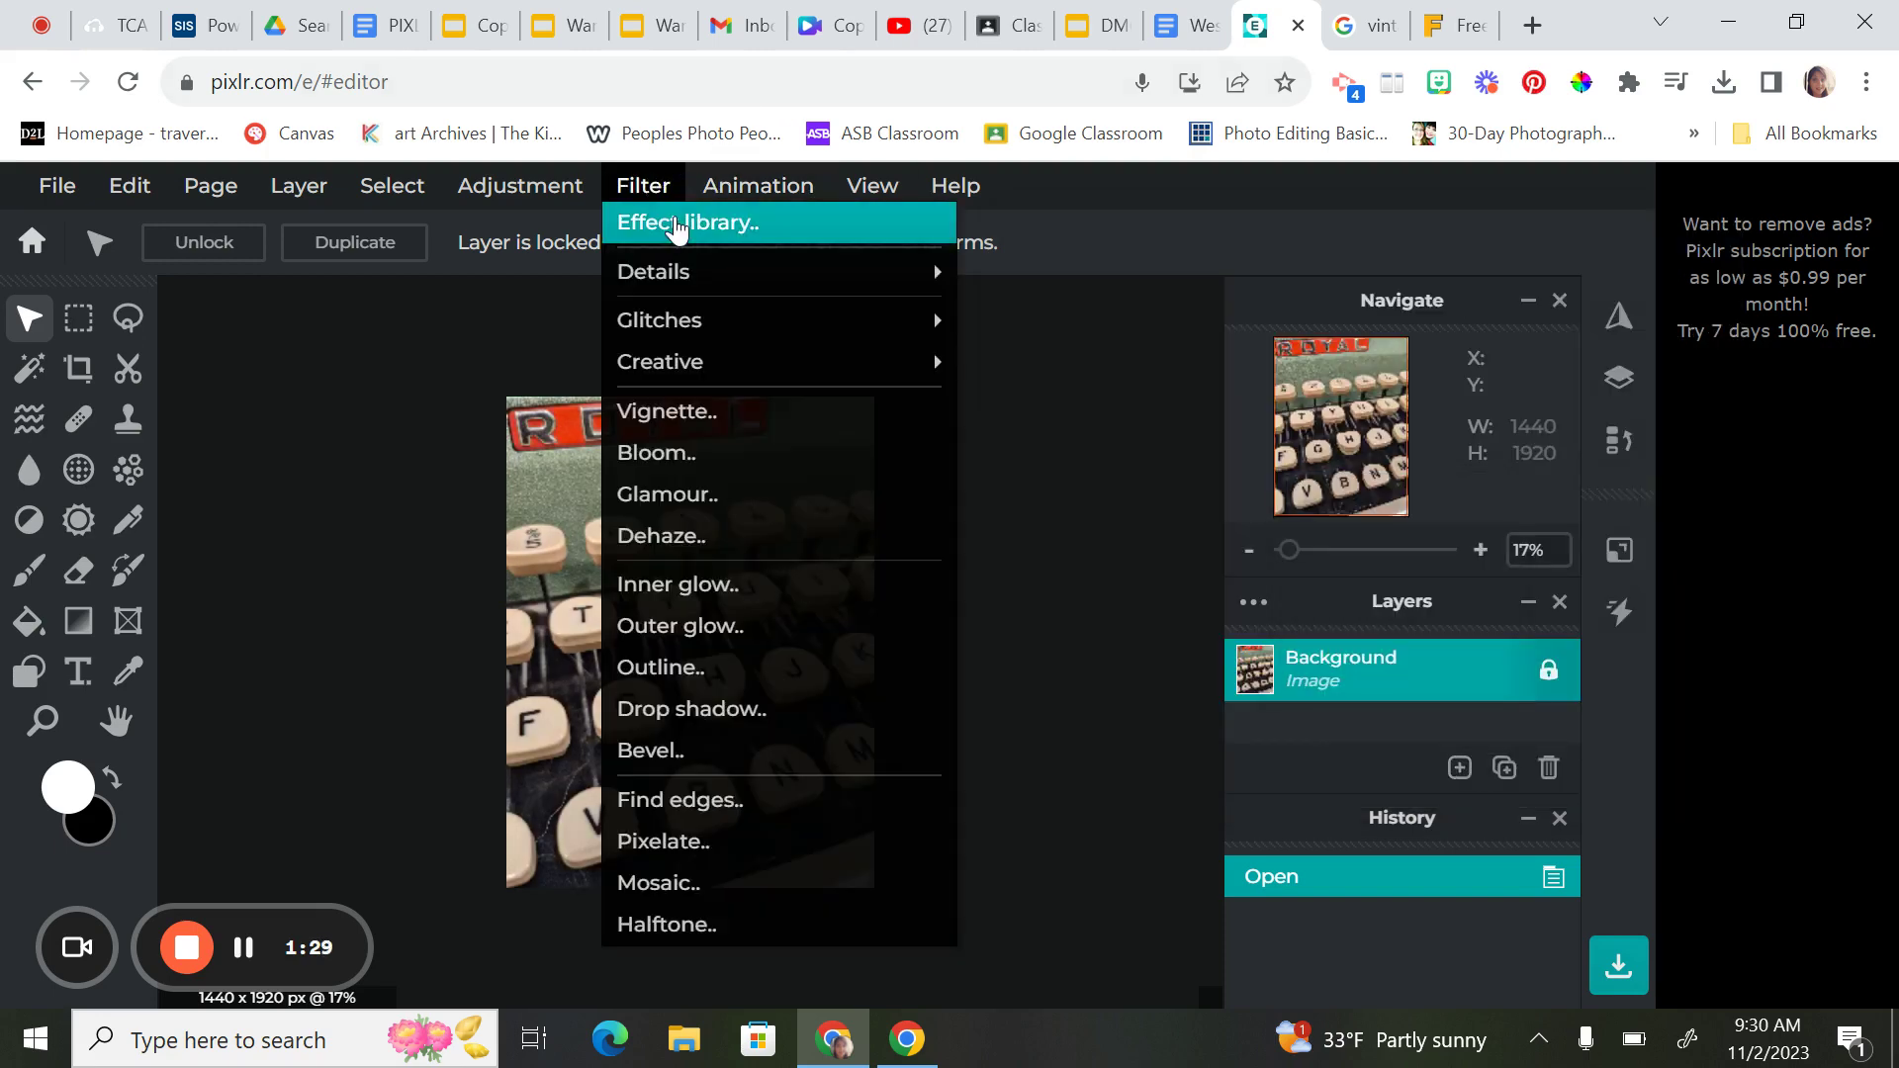
click(677, 225)
click(1639, 424)
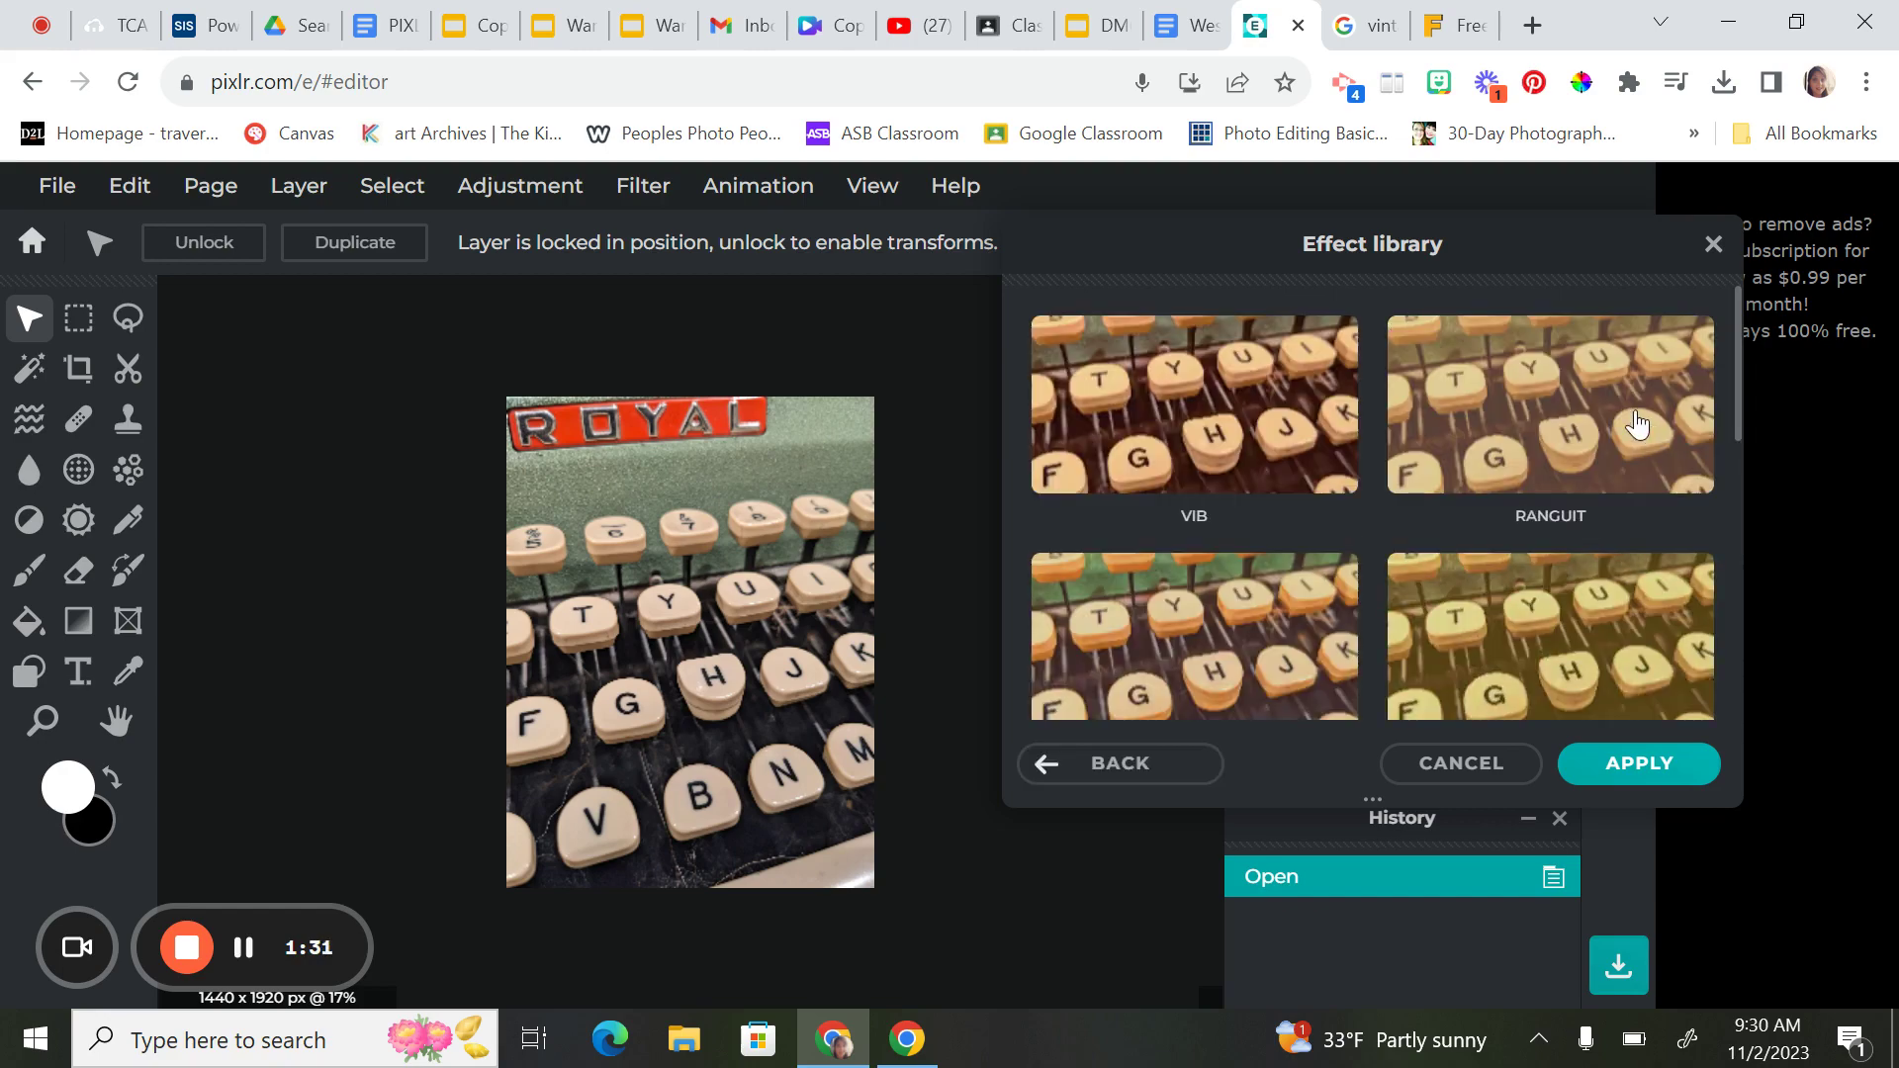
scroll(1365, 465, down, 6)
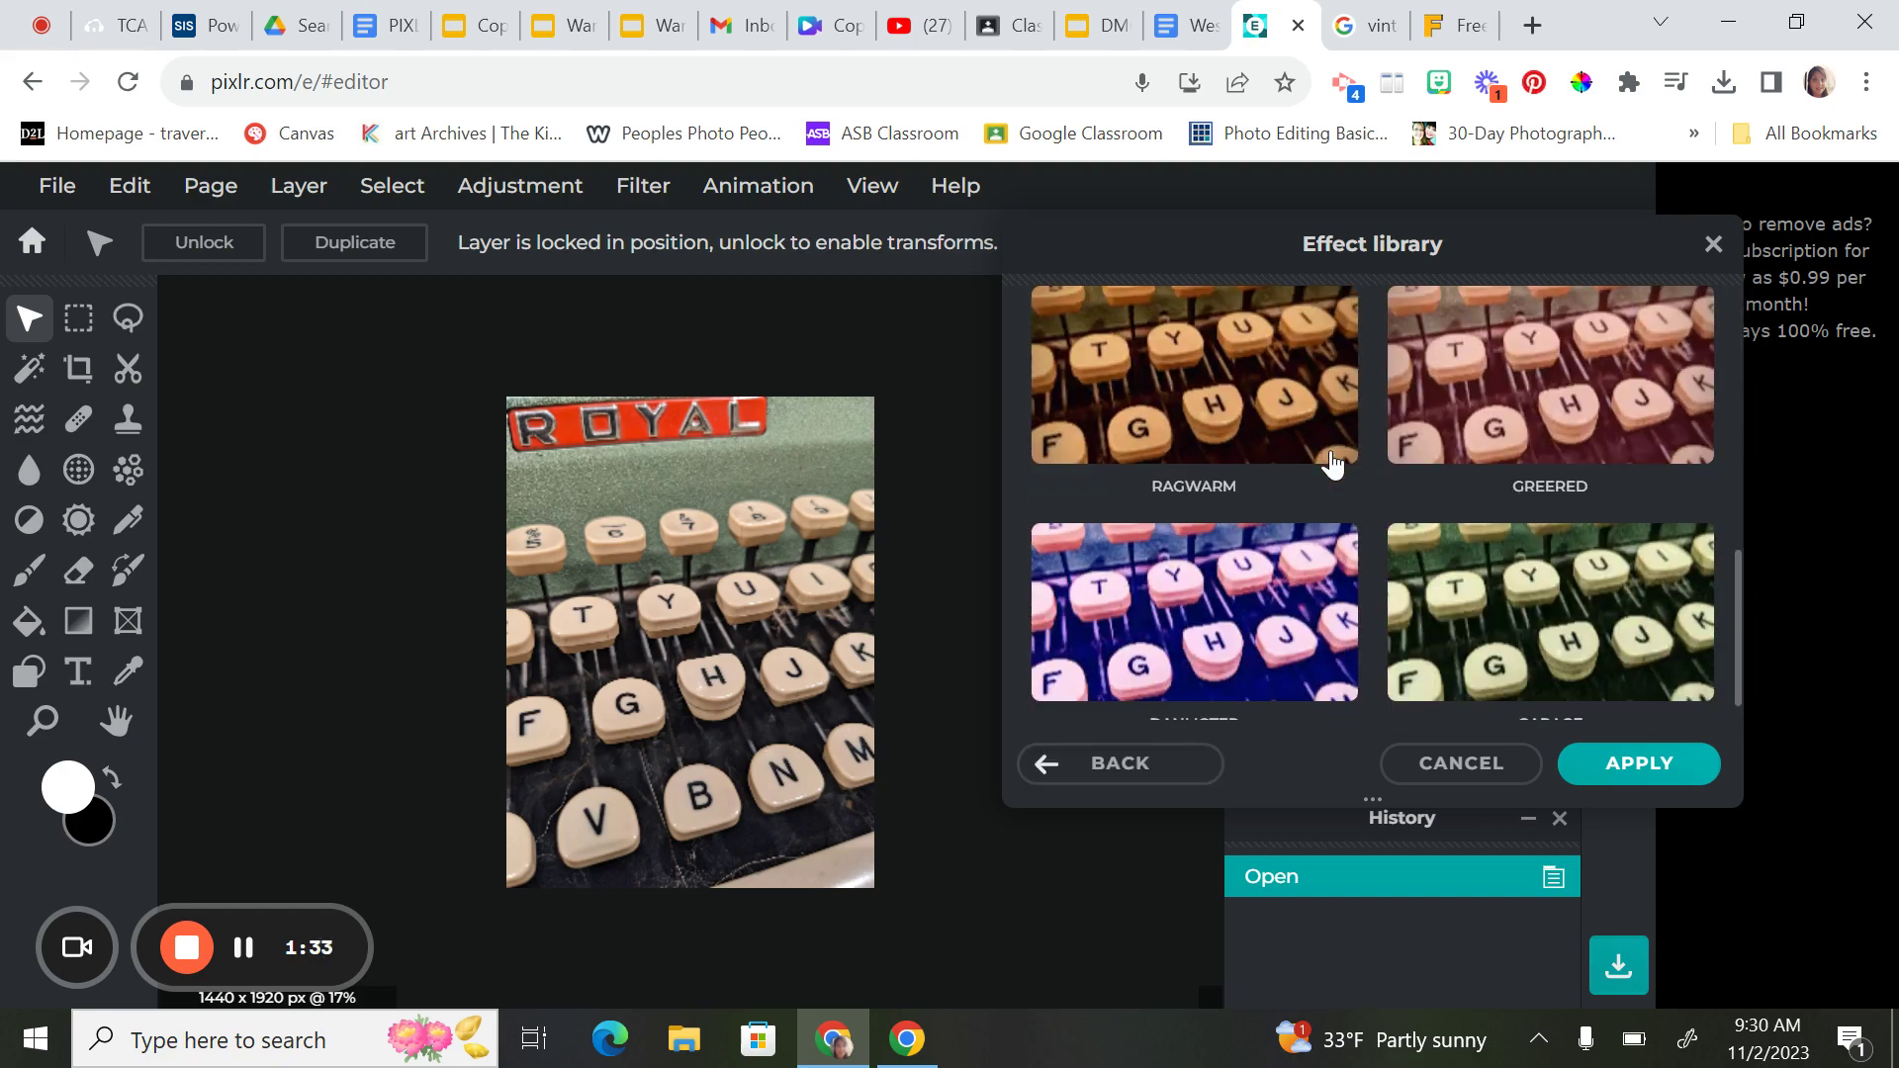
scroll(1332, 463, down, 1)
click(1581, 569)
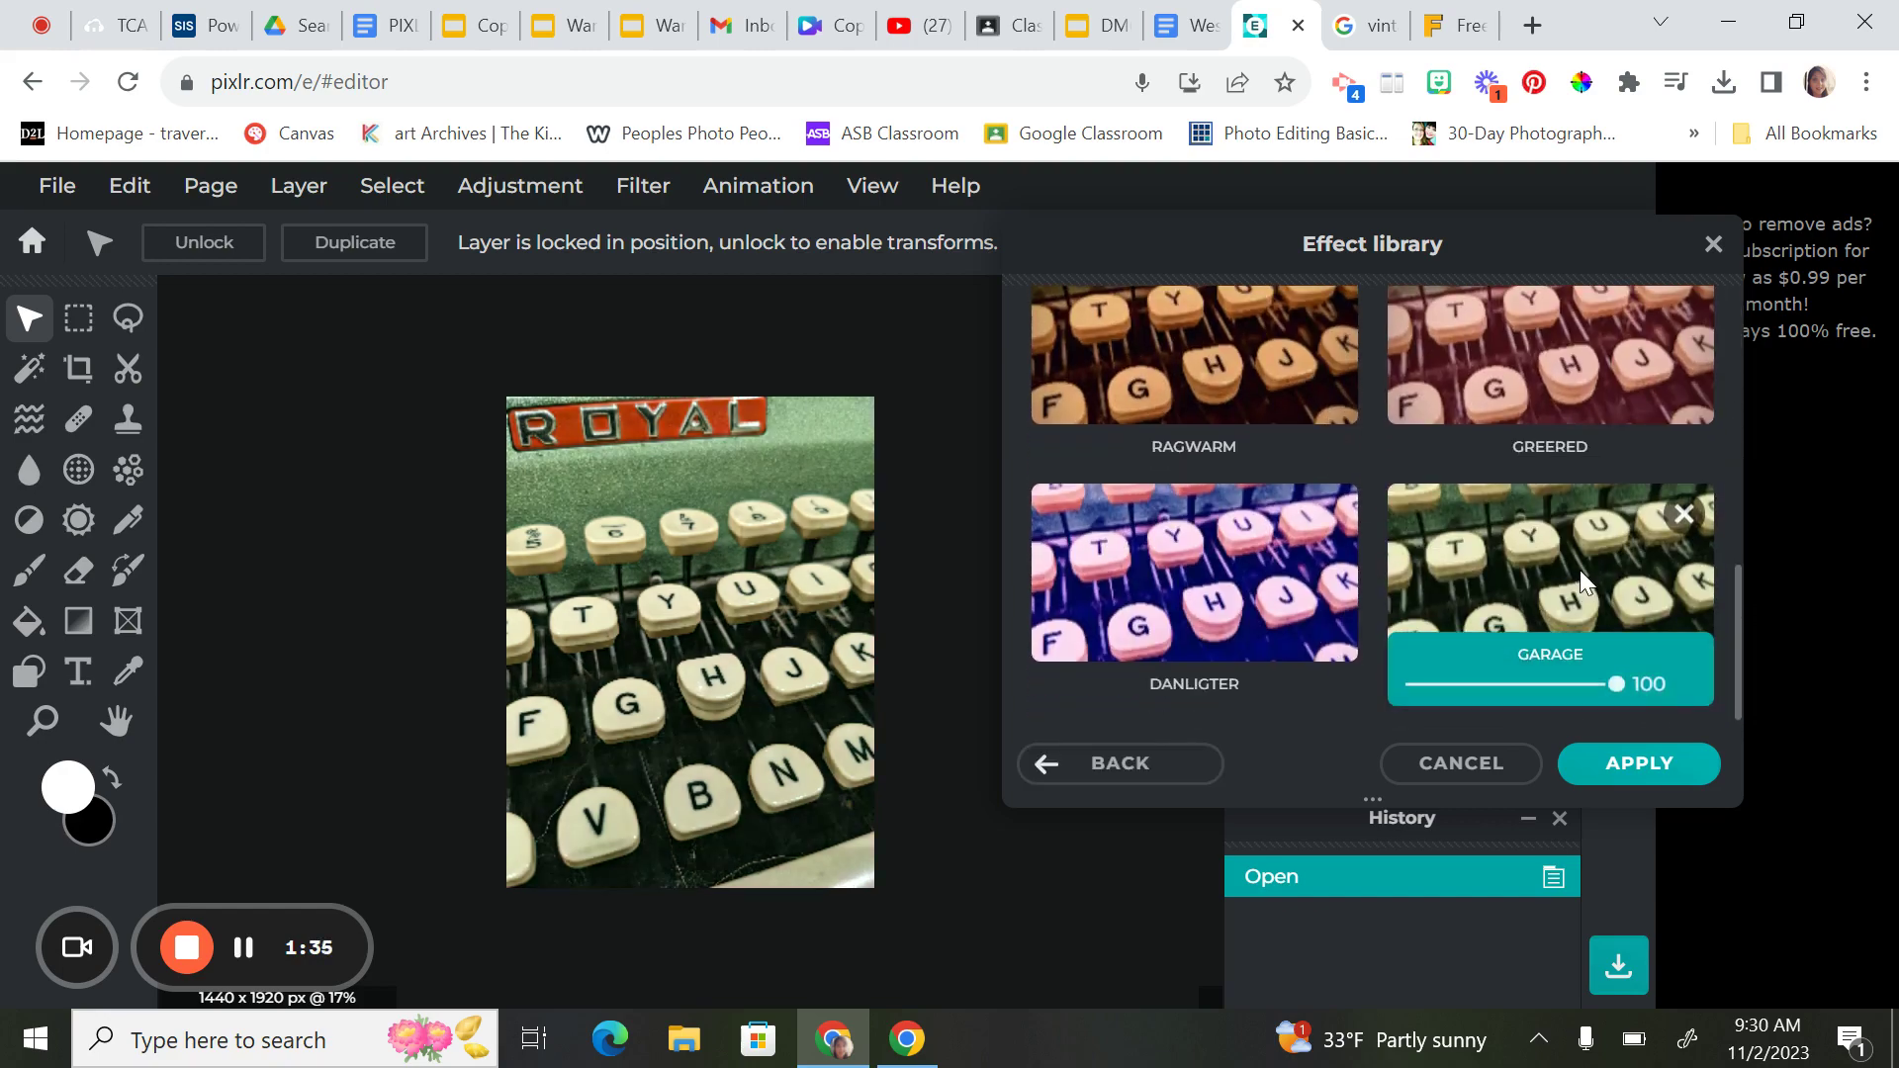
drag(1610, 669, 1536, 684)
click(1468, 762)
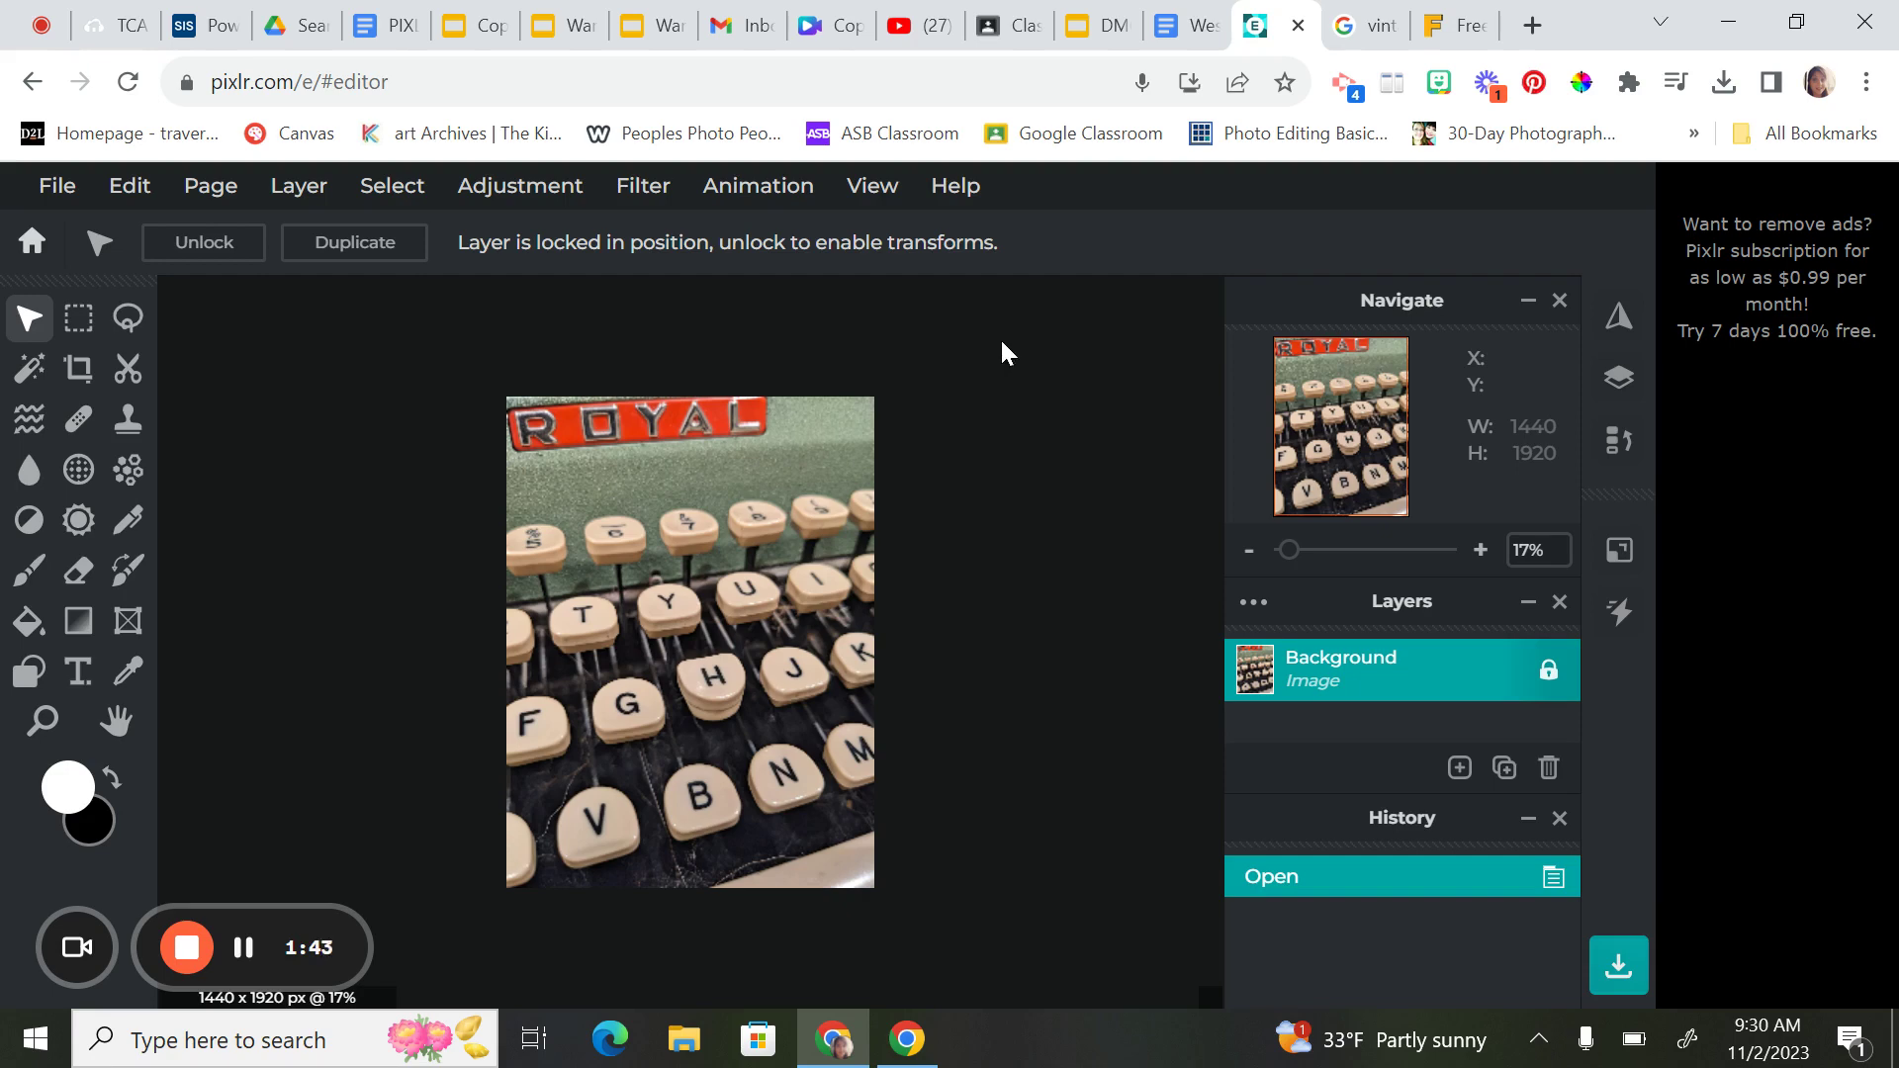
- Warm the photo by setting its temperature to 59 with Temperature and tint, and apply the adjustment
click(555, 194)
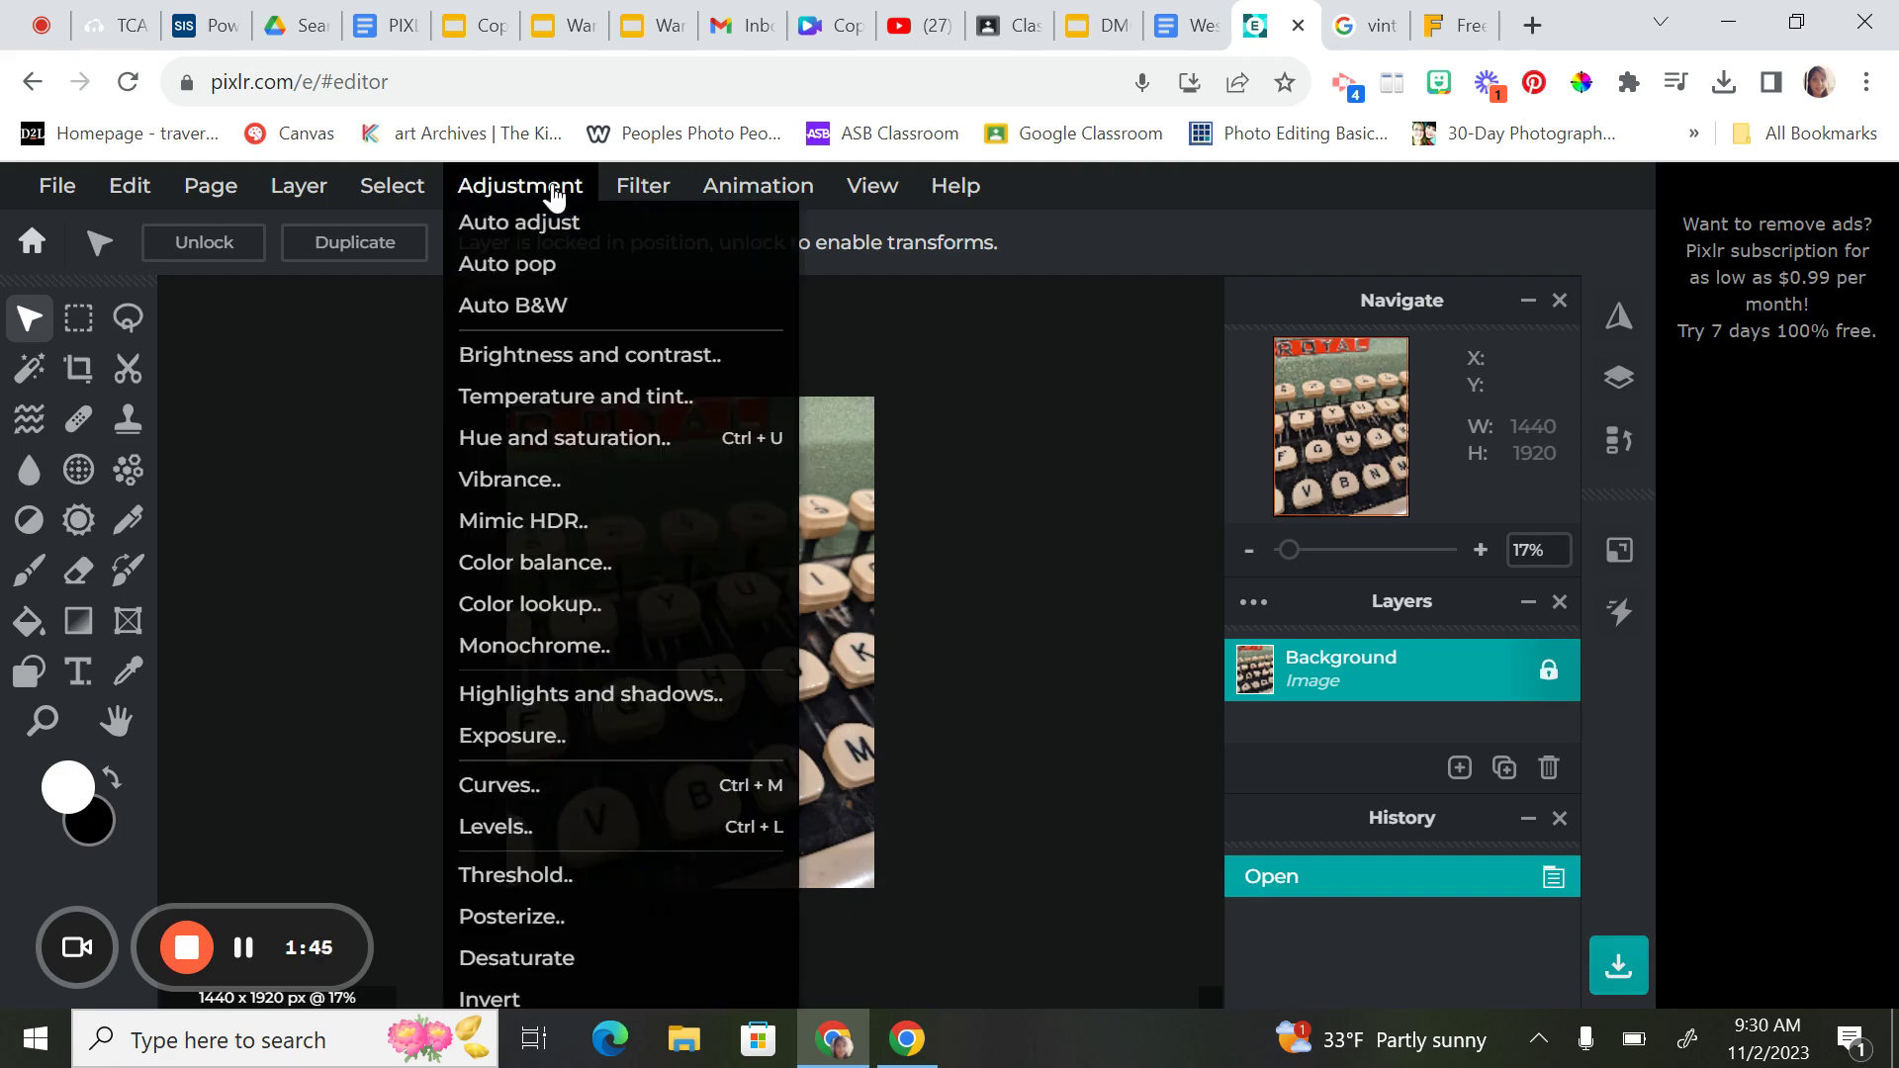
click(643, 398)
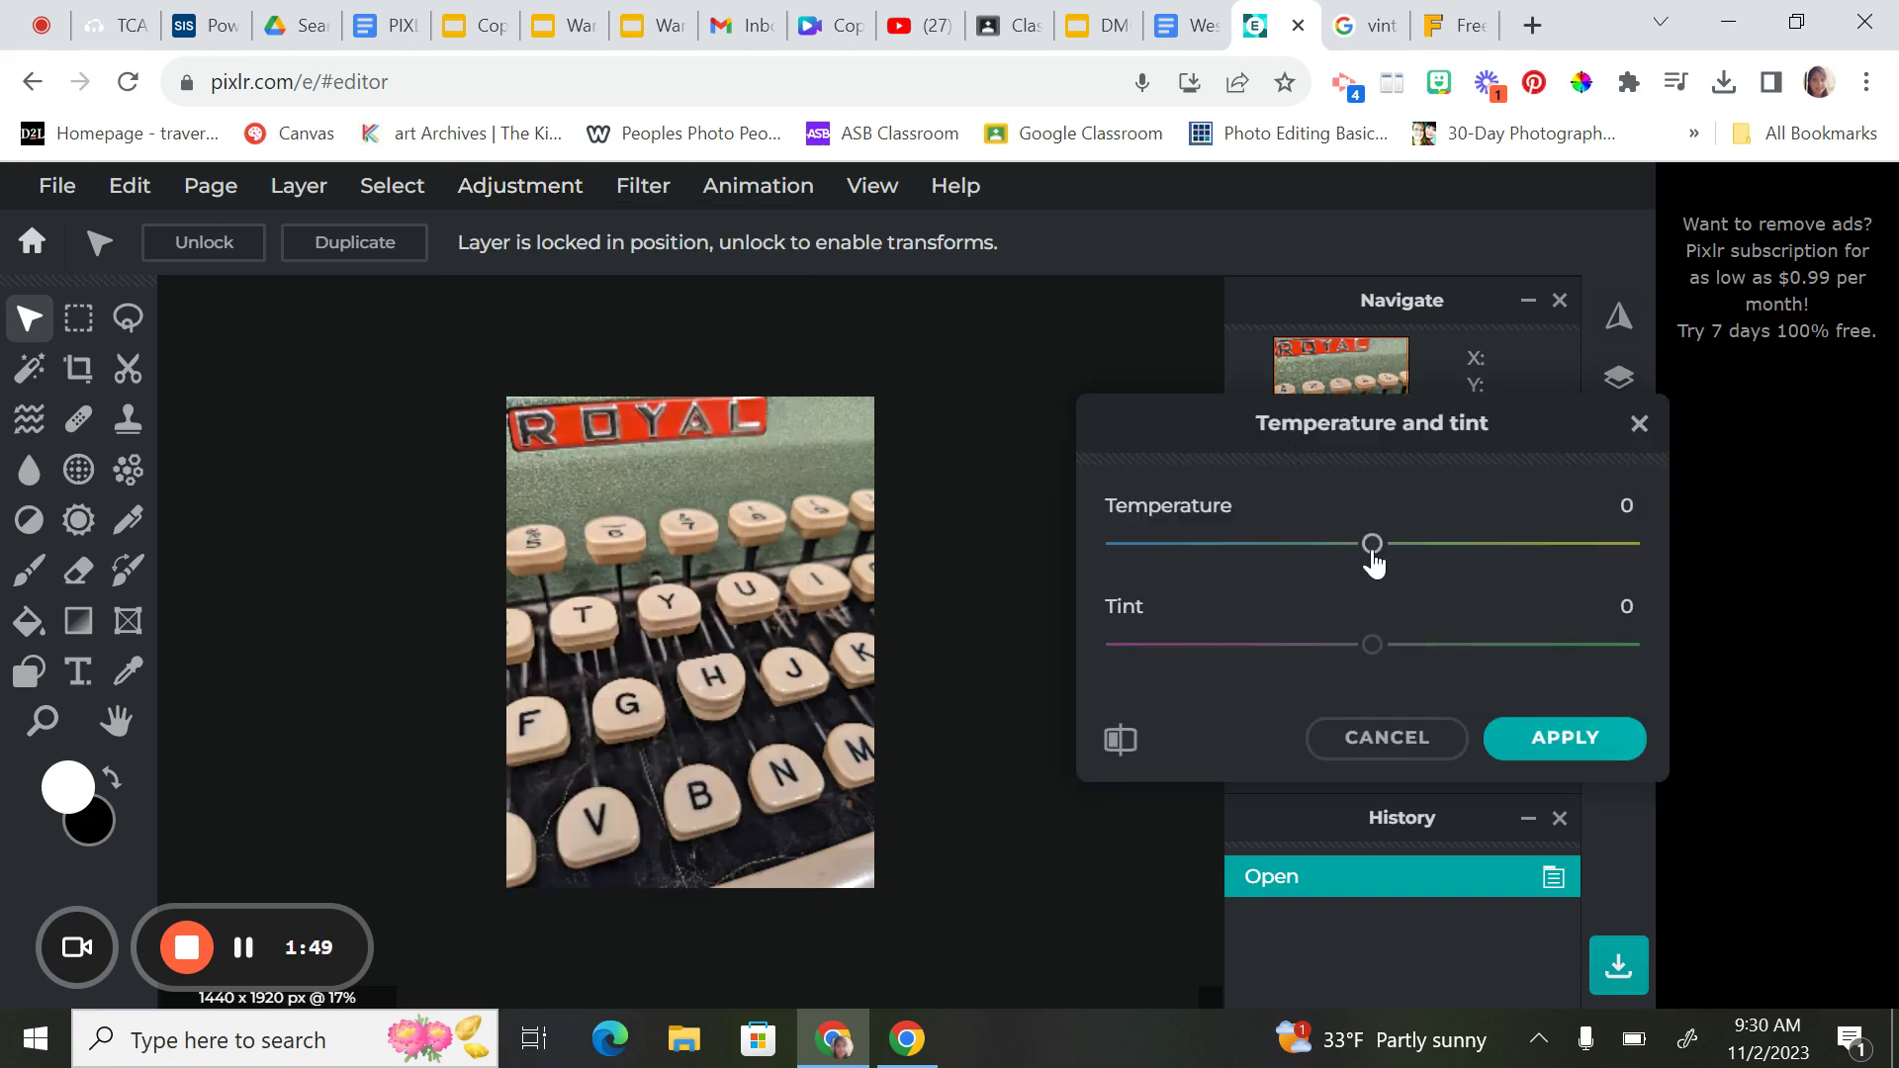
drag(1376, 555, 1527, 568)
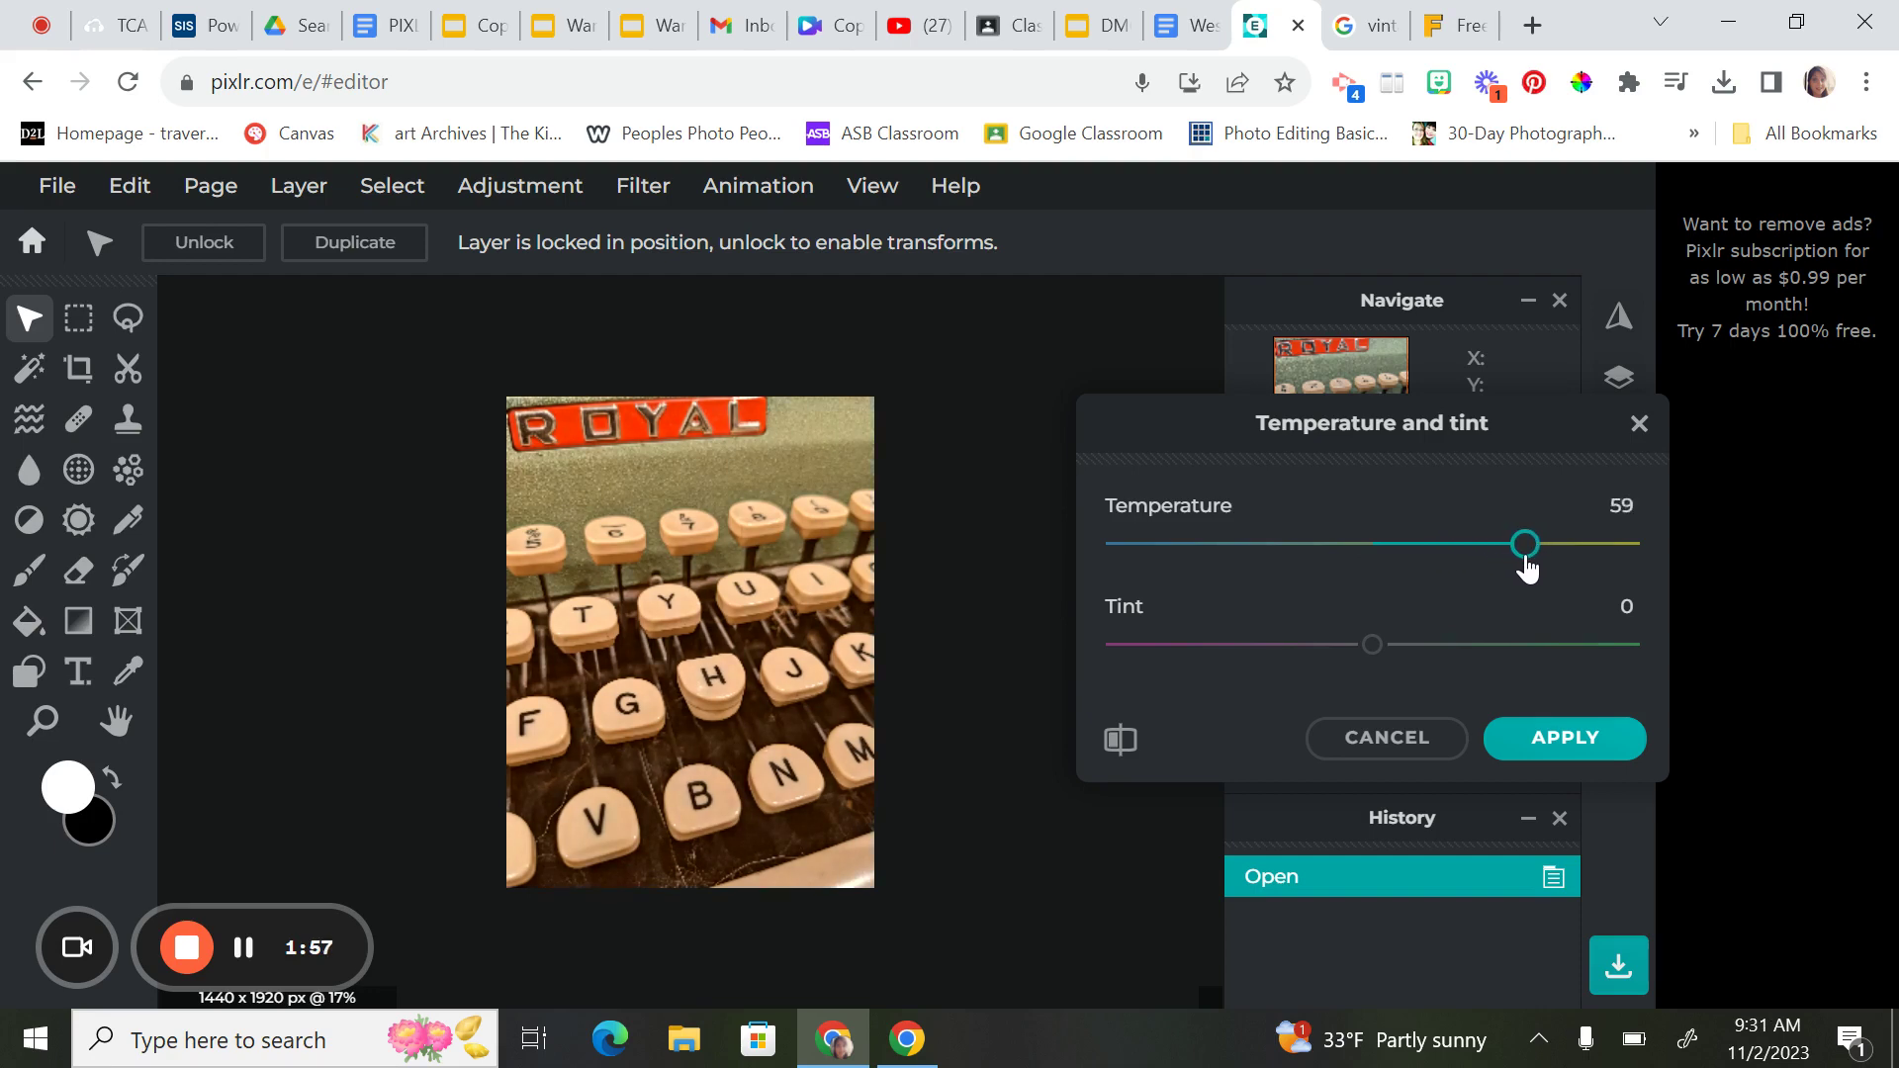
click(1536, 740)
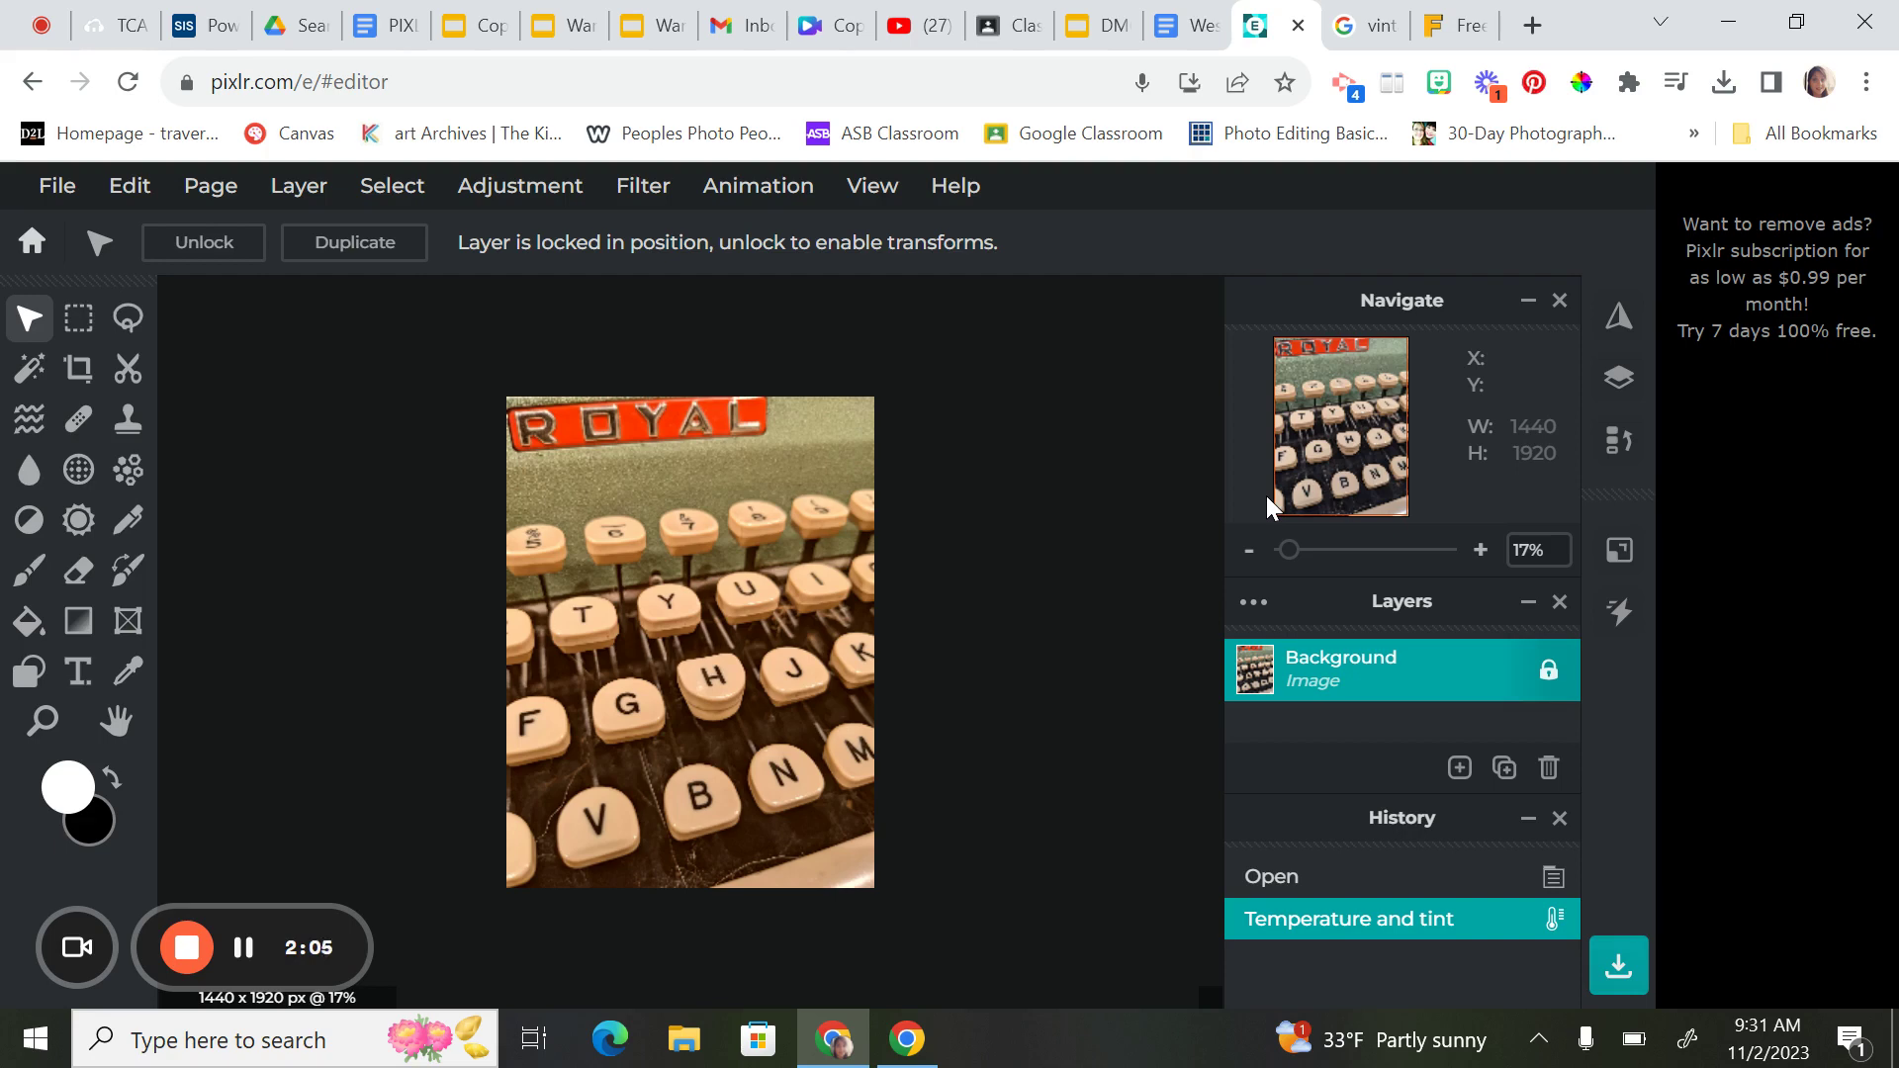
- Add the image _PS_Vintage_Overlay (13) from Downloads as a layer and enlarge it to about 2969 x 1978 px, covering the whole photo
click(1253, 605)
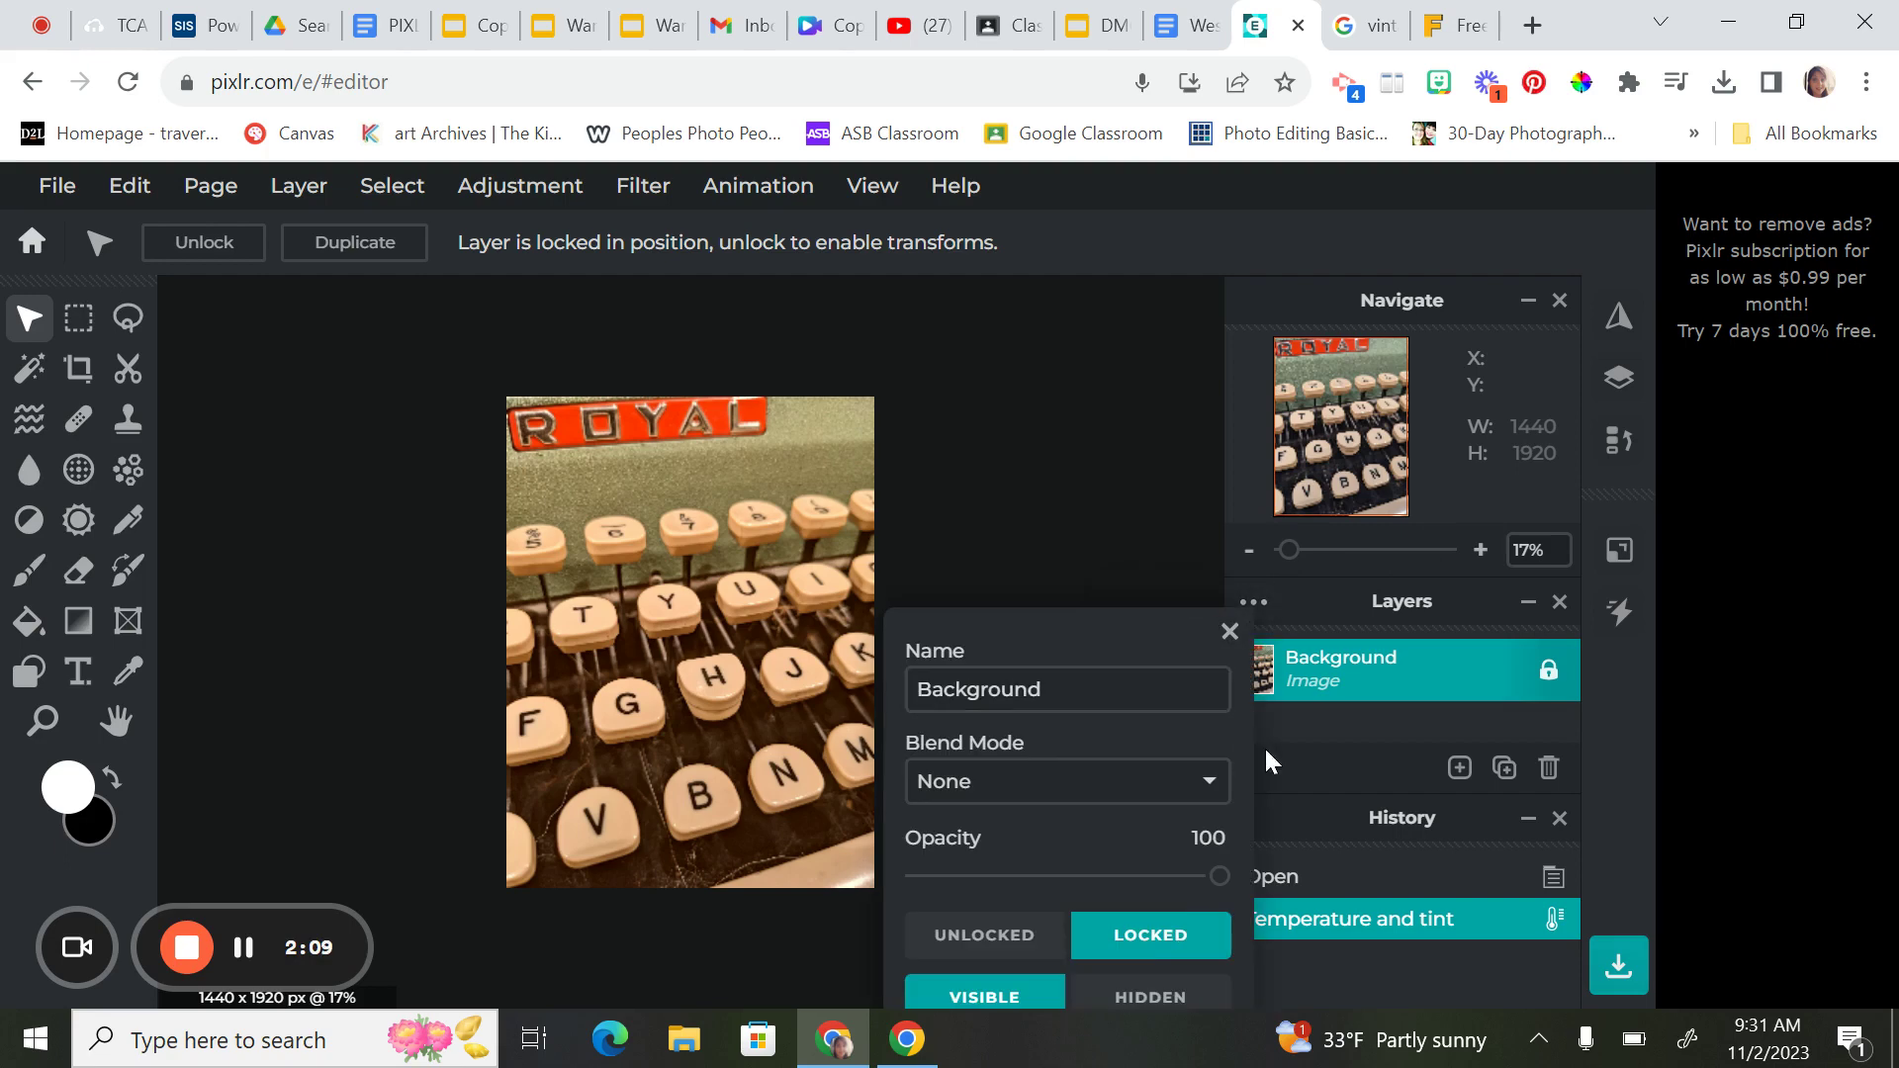
click(1231, 631)
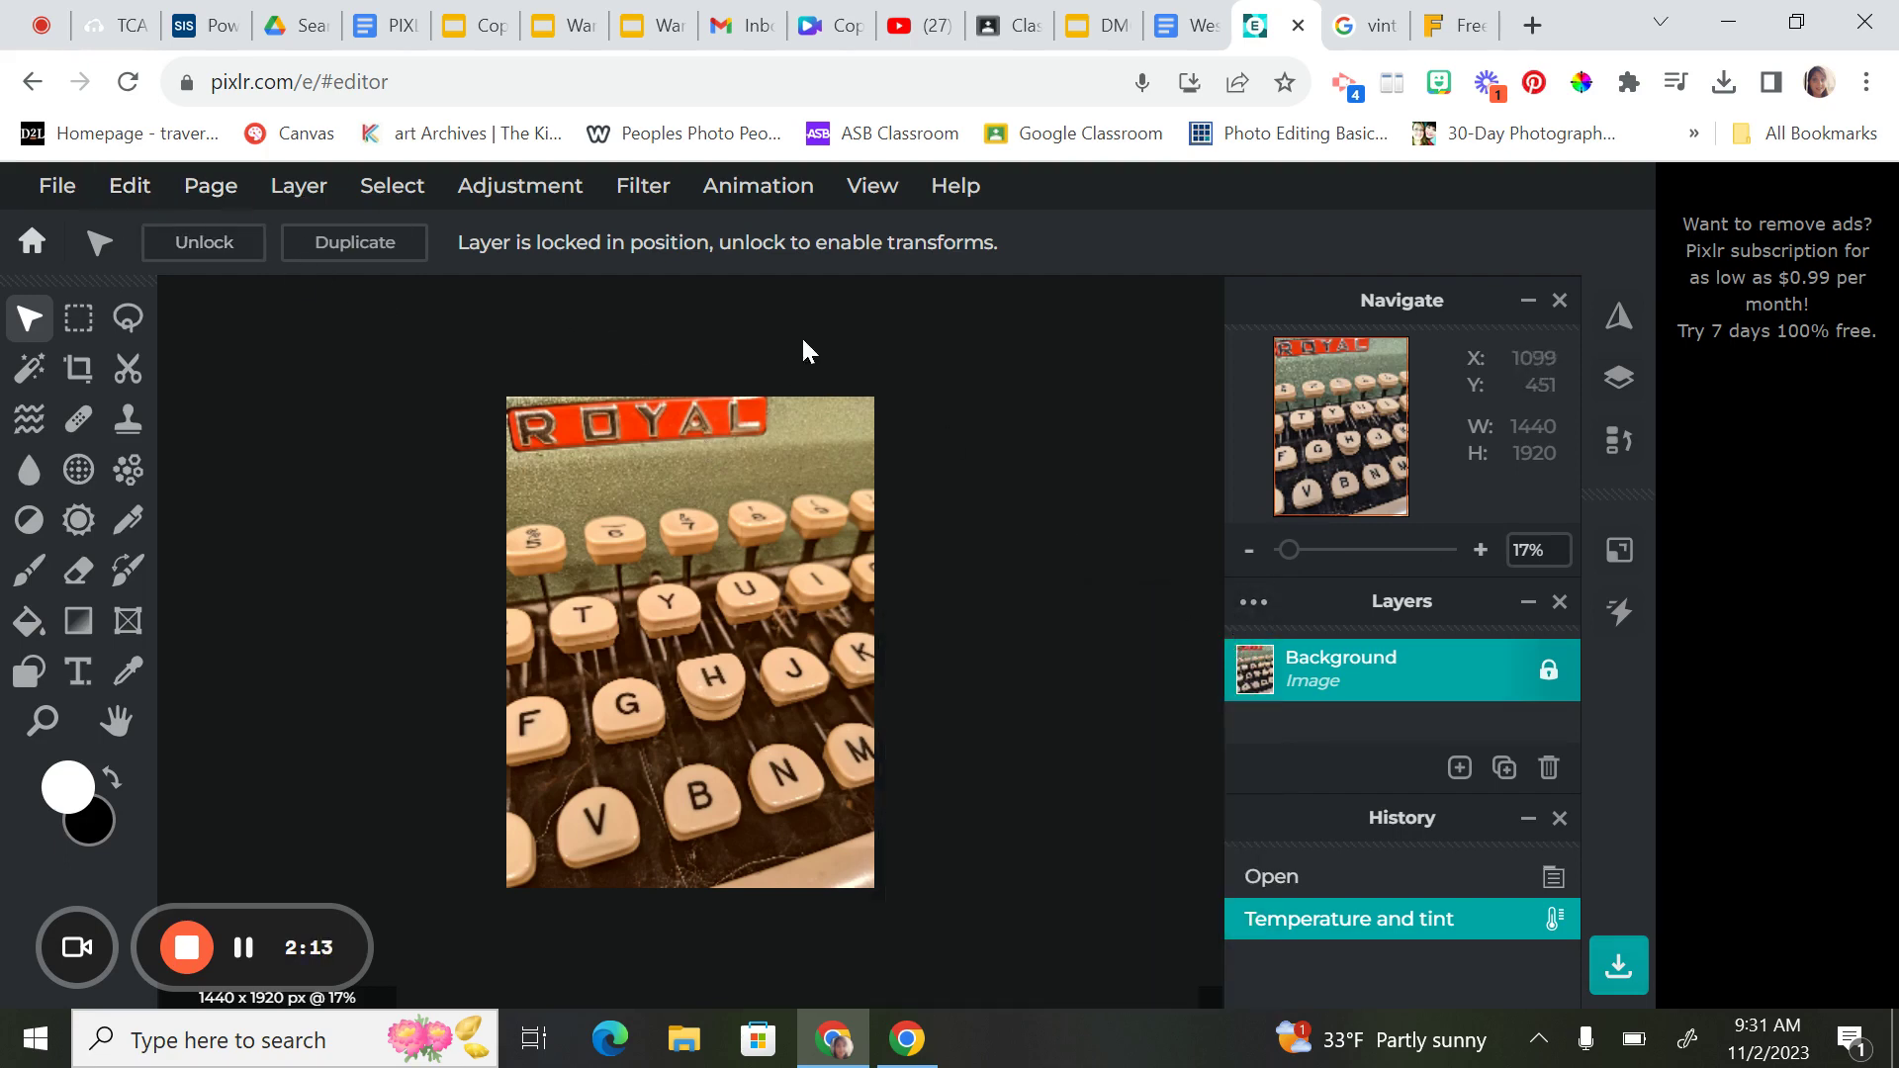
click(311, 195)
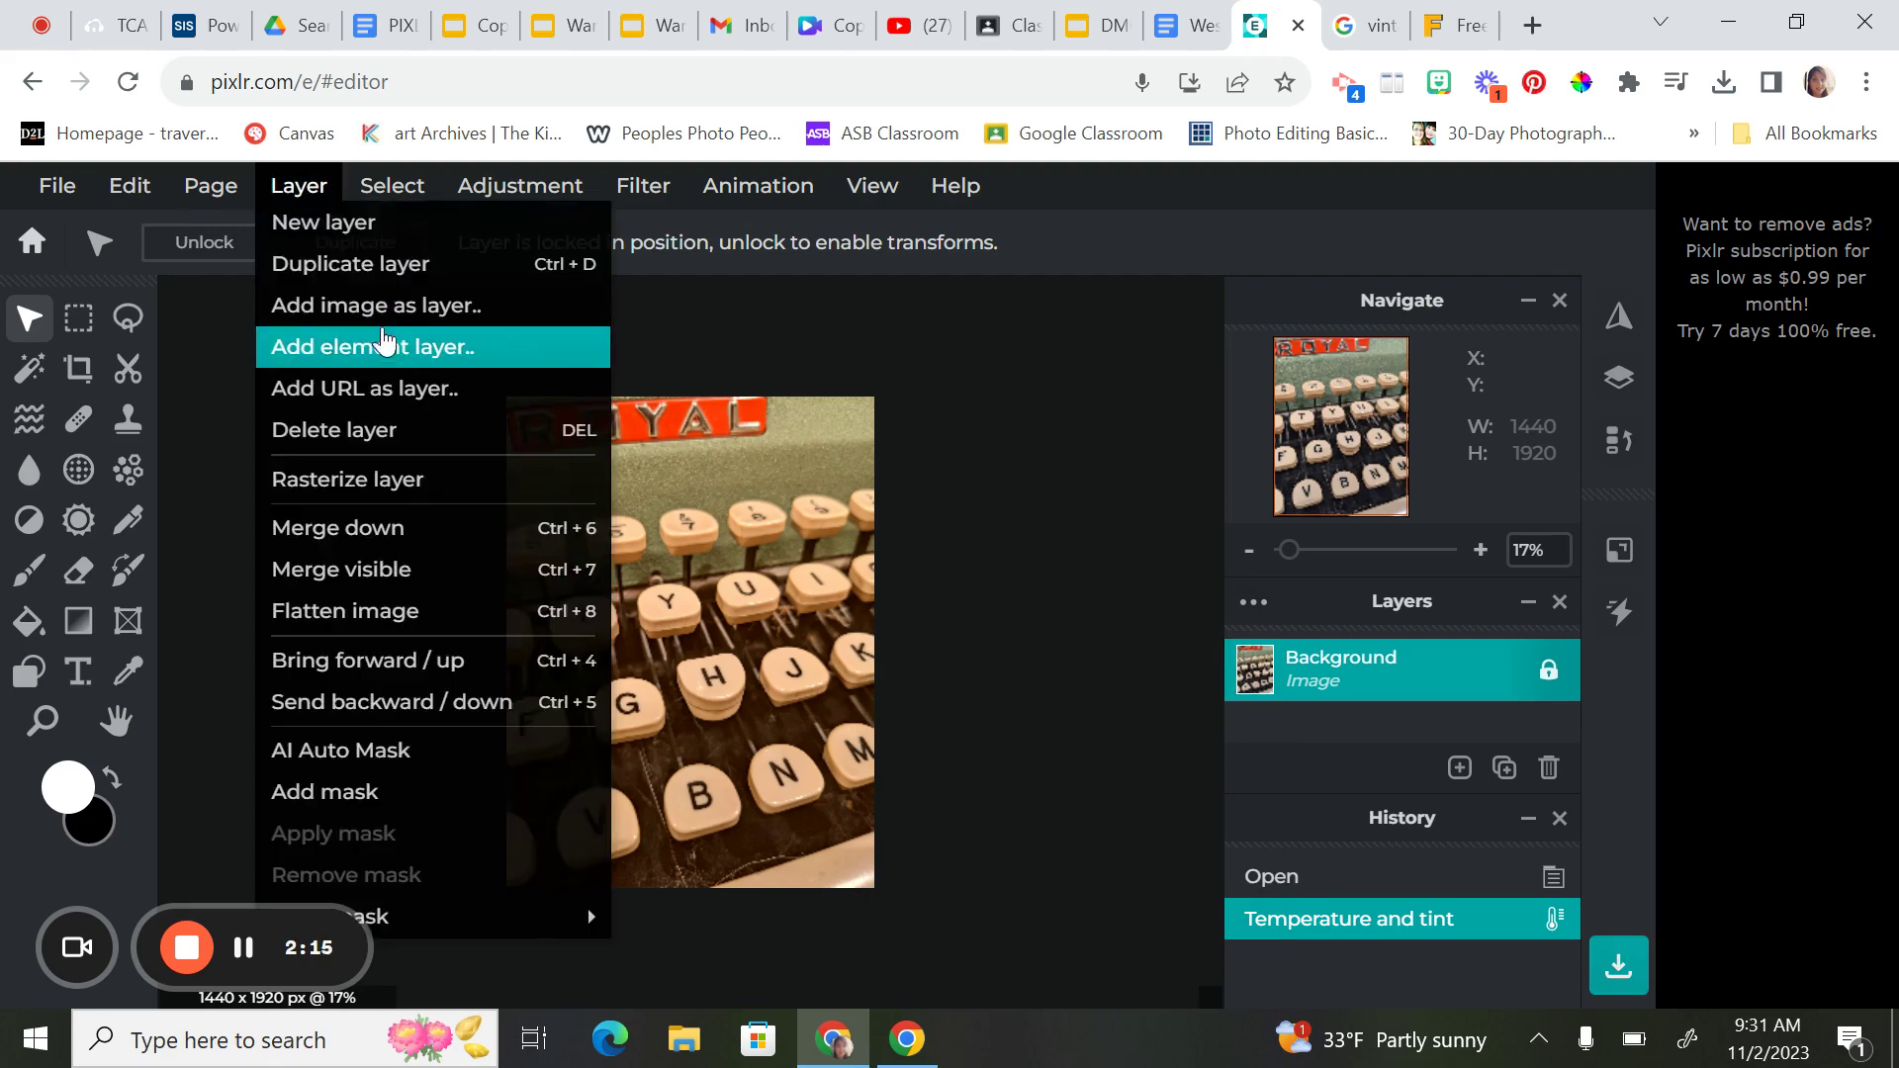
click(386, 307)
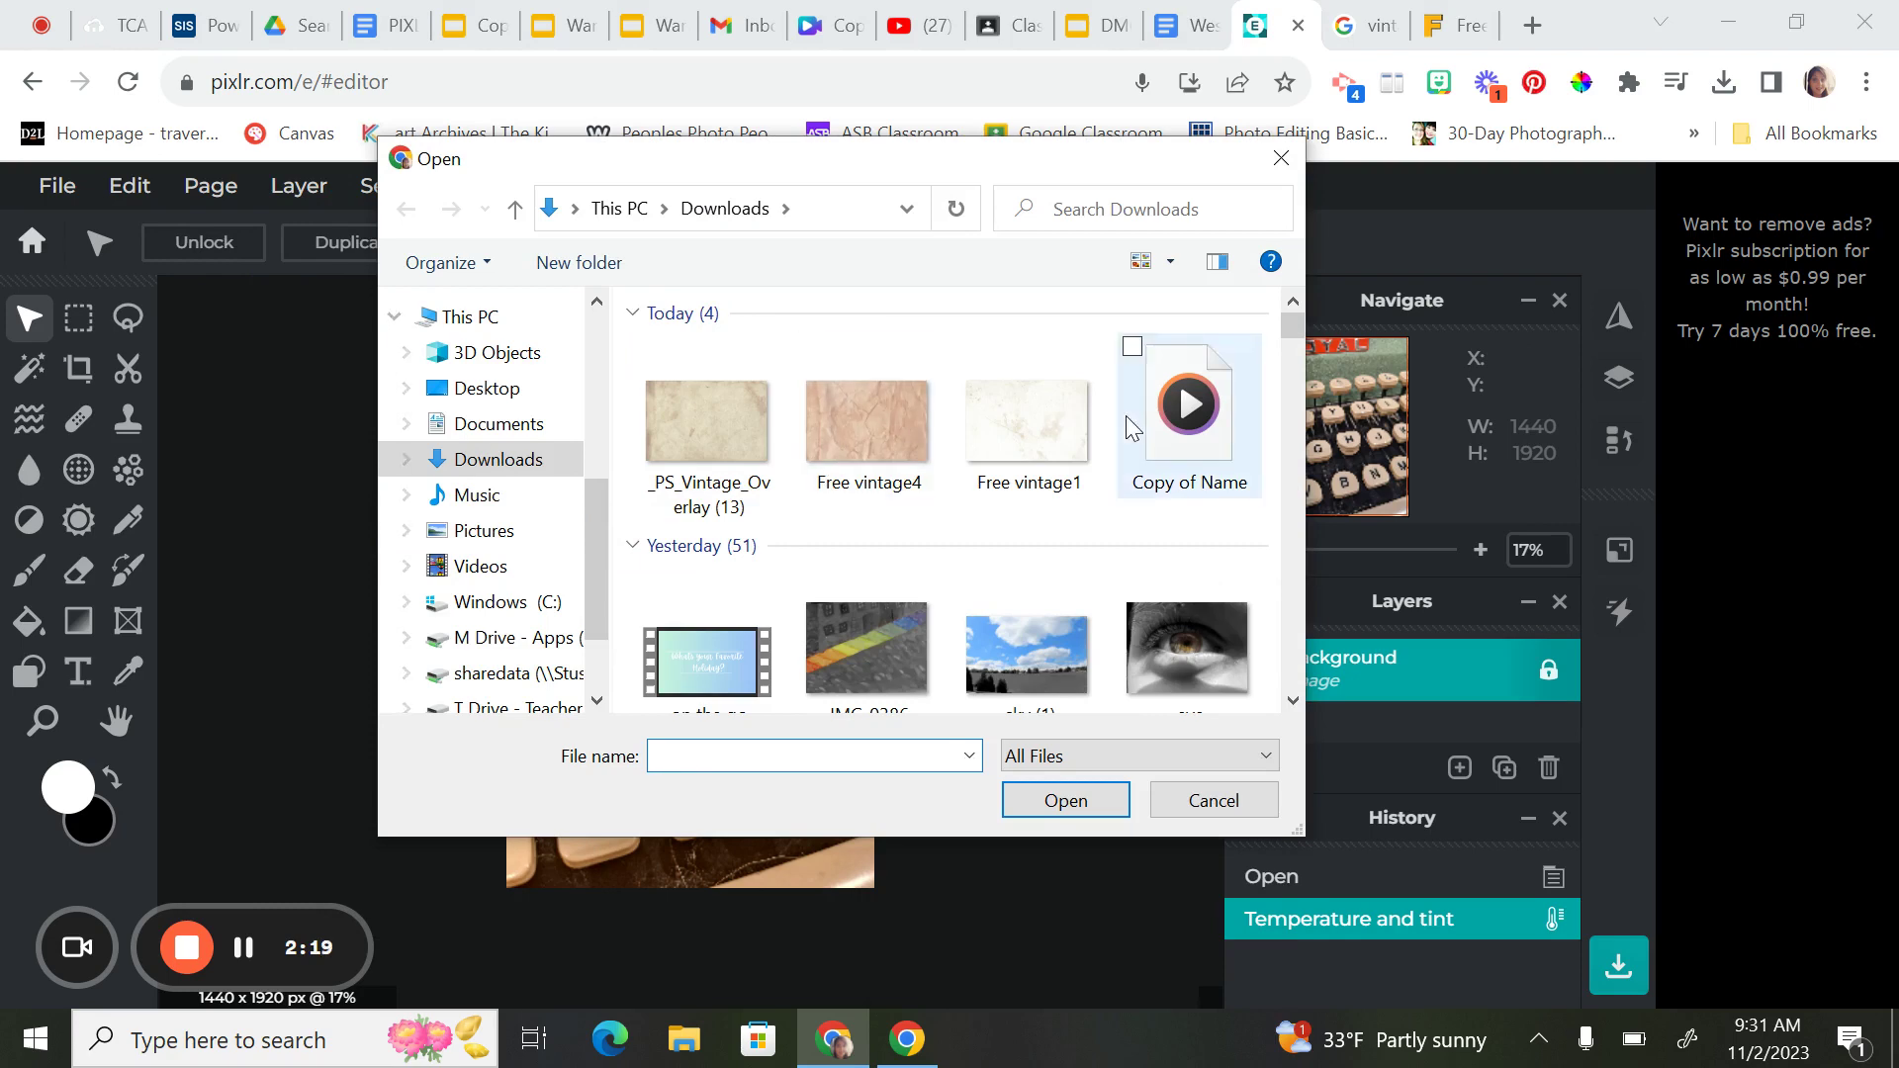
click(710, 426)
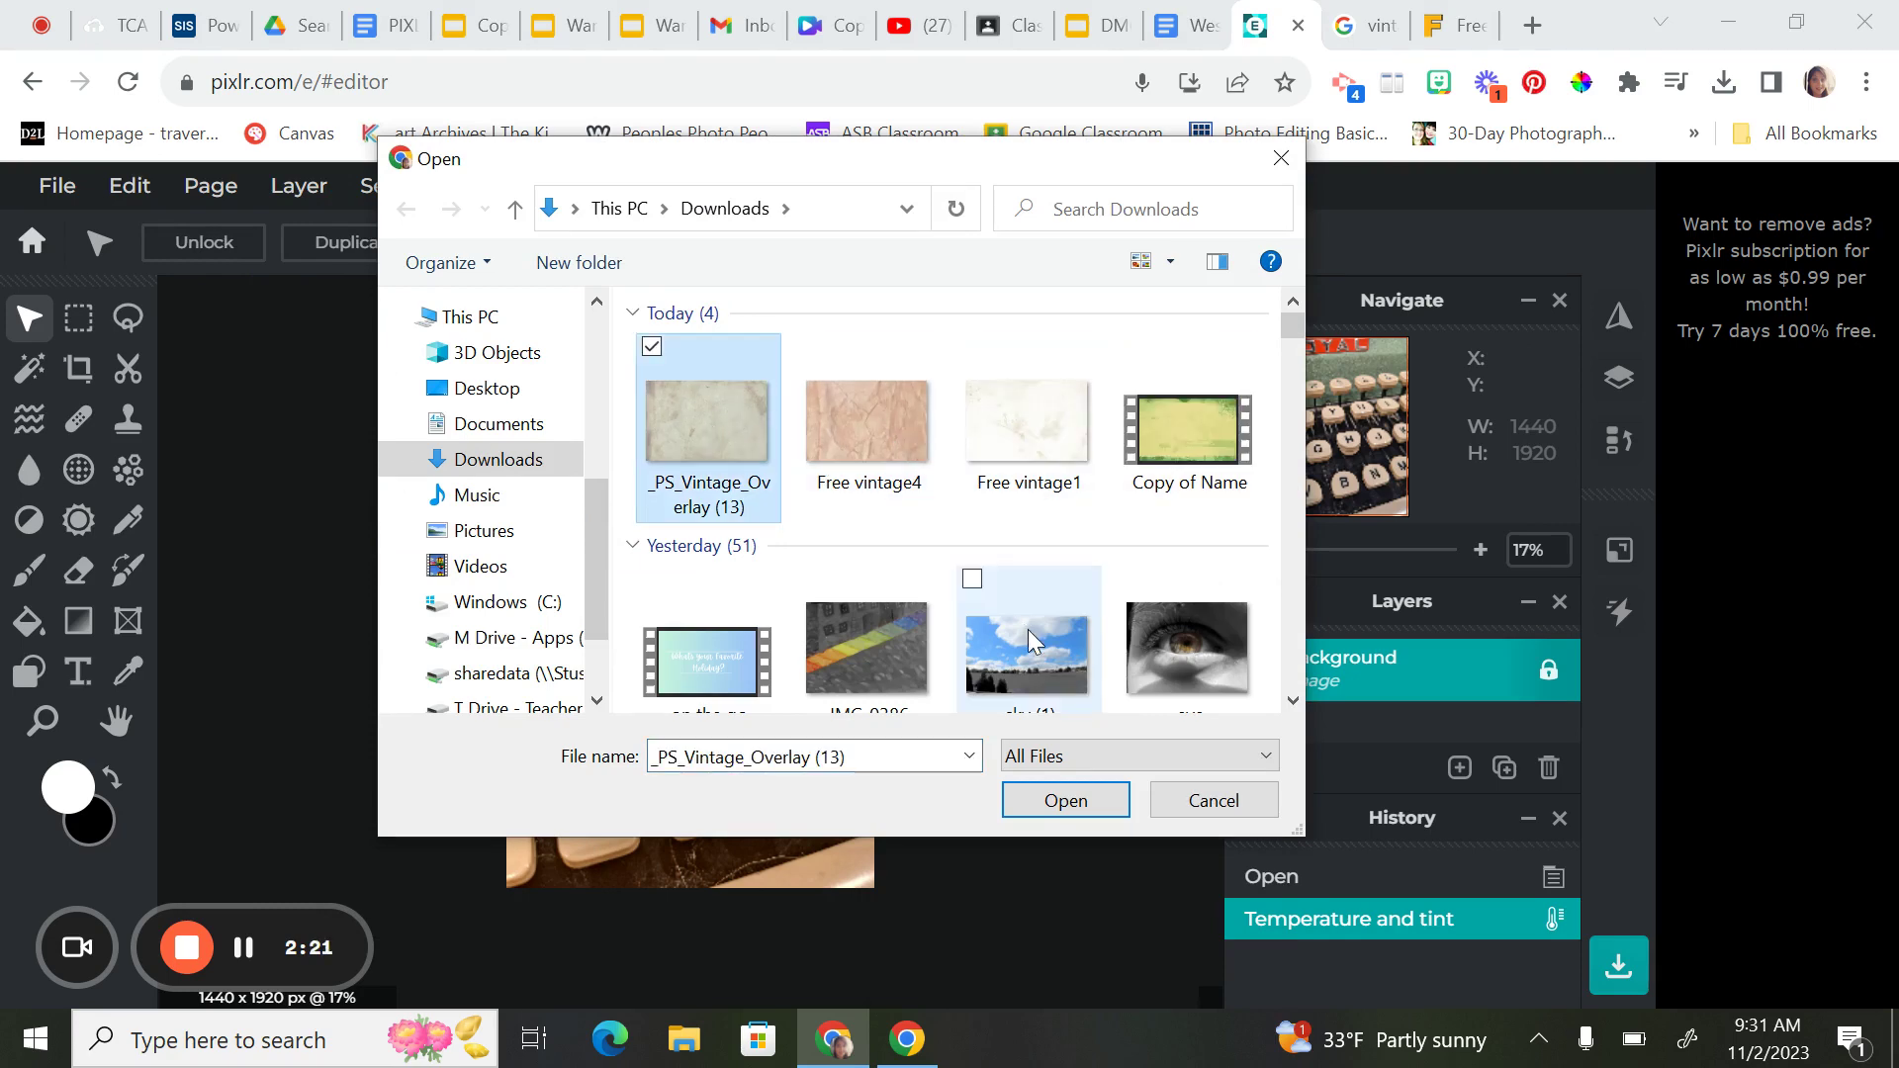
click(1068, 806)
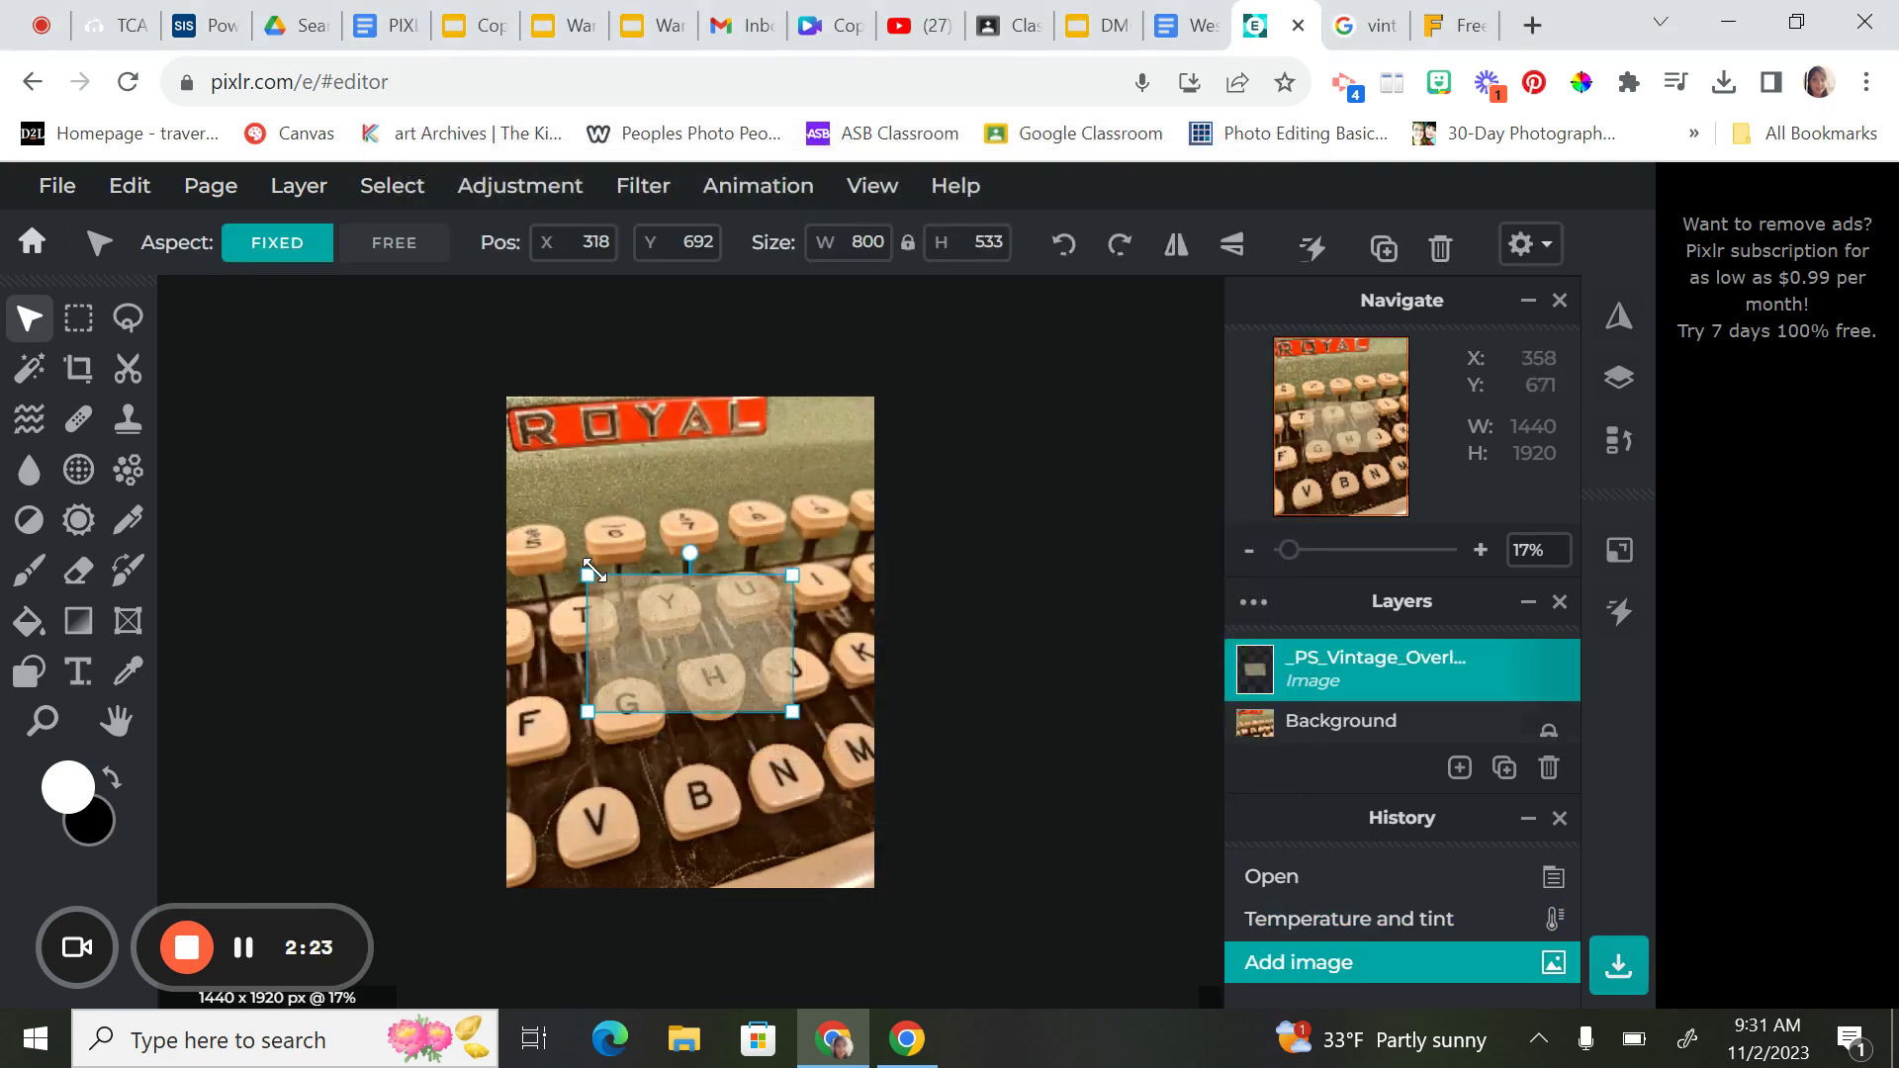
drag(588, 575, 327, 351)
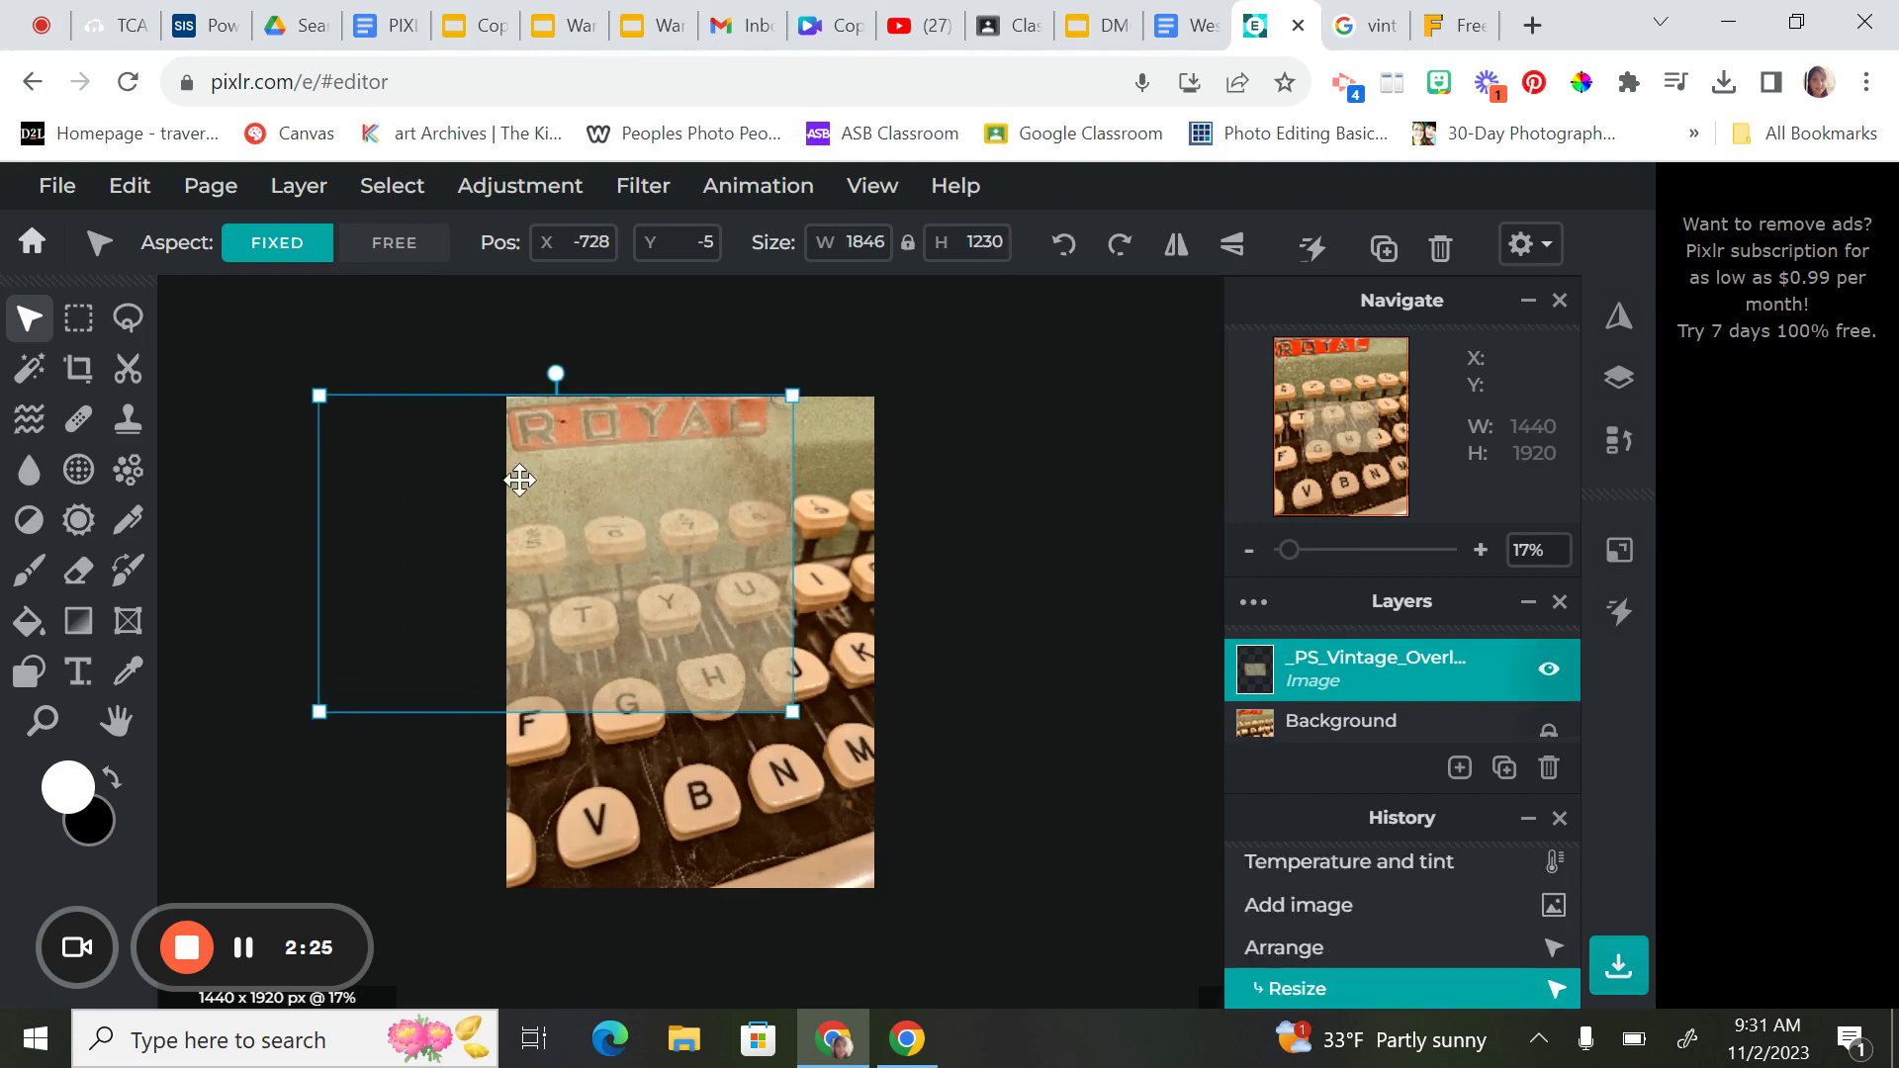
drag(792, 711, 1090, 915)
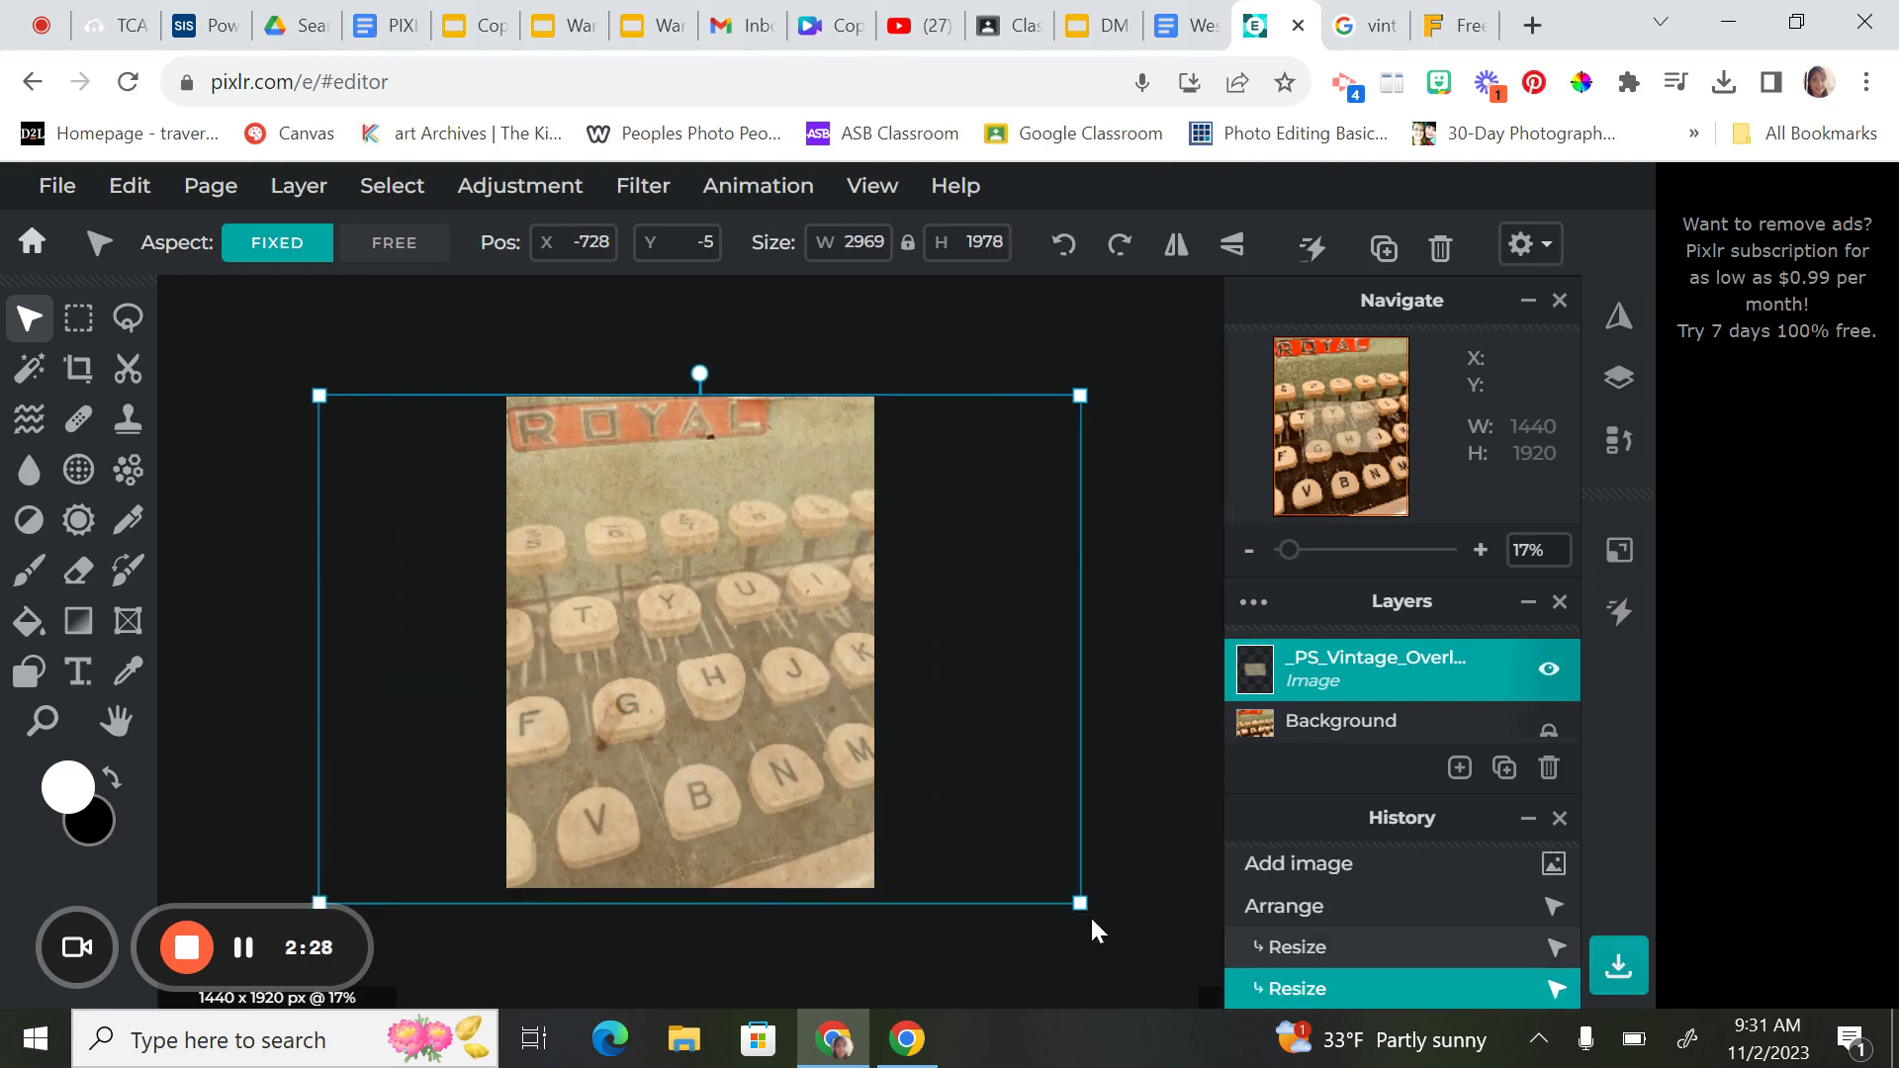
- Set the vintage overlay layer's blend mode to Overlay and its opacity to 96
click(1434, 672)
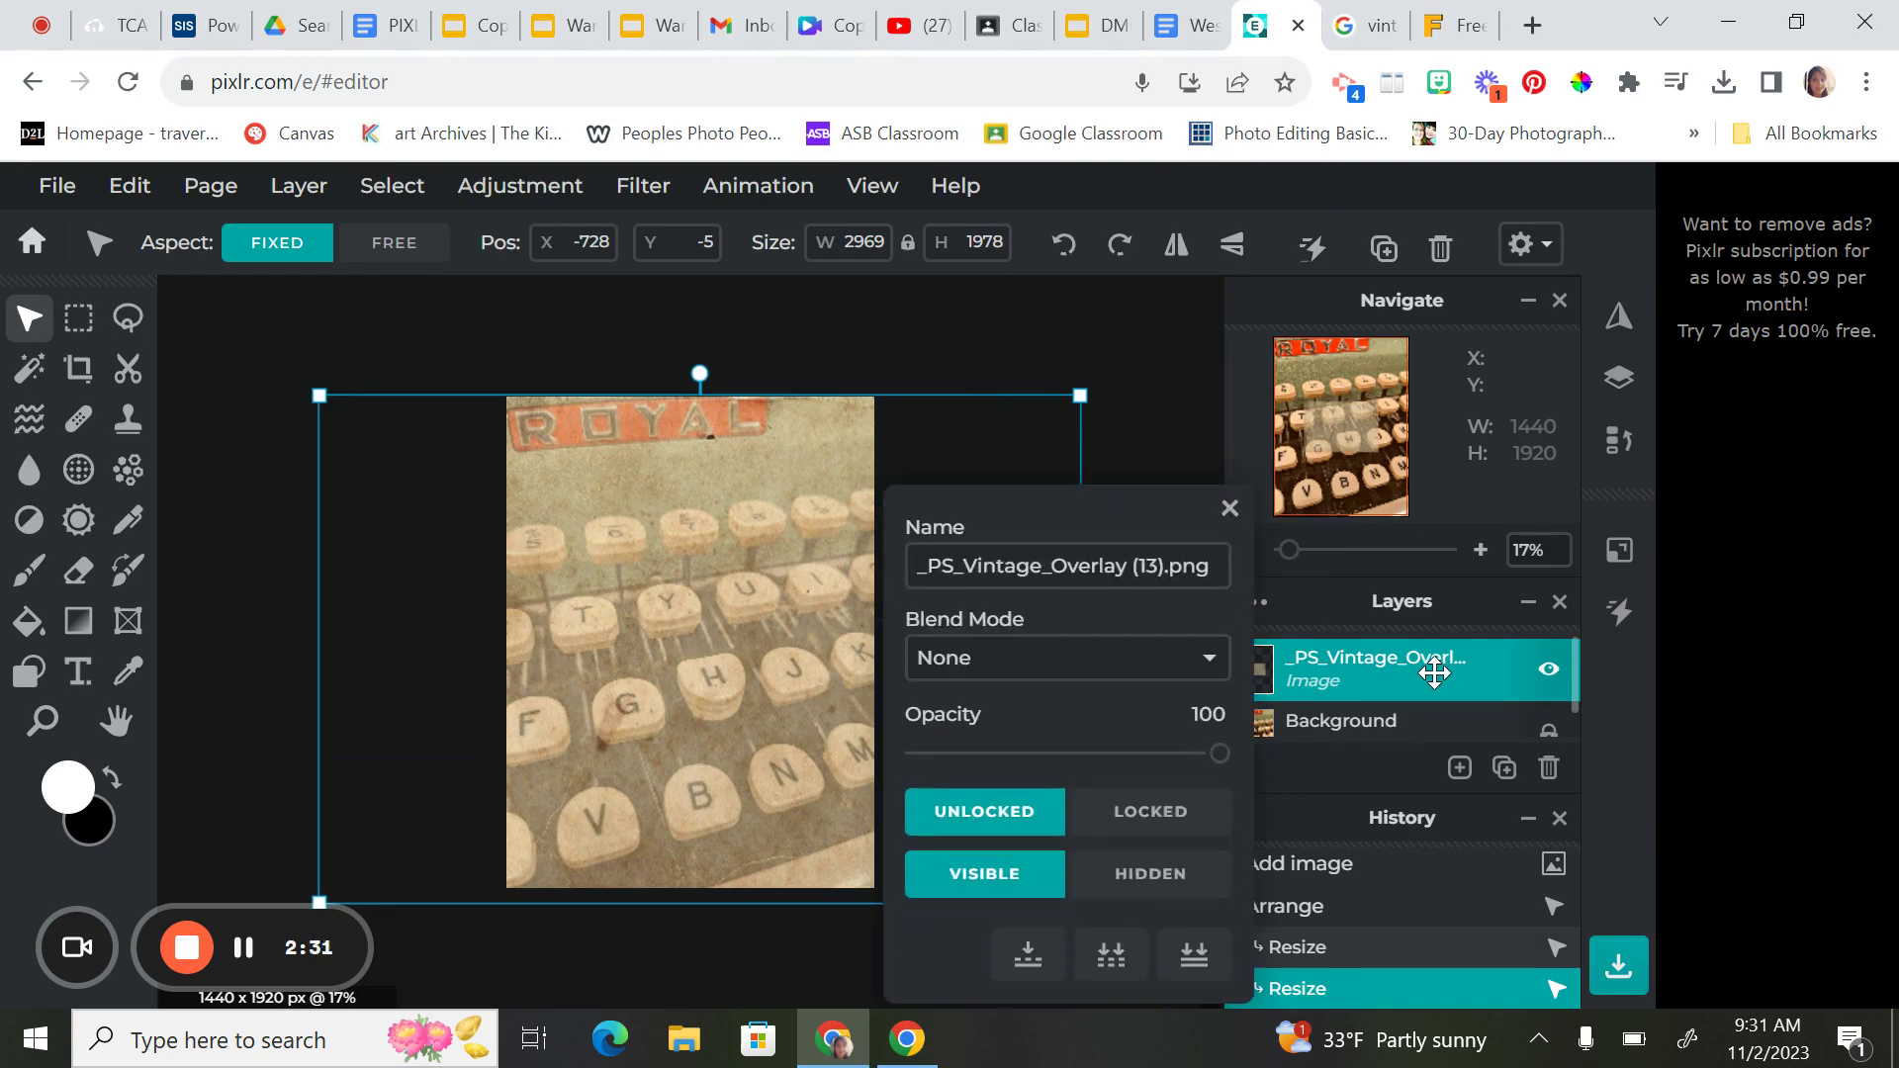
drag(1218, 754, 1092, 757)
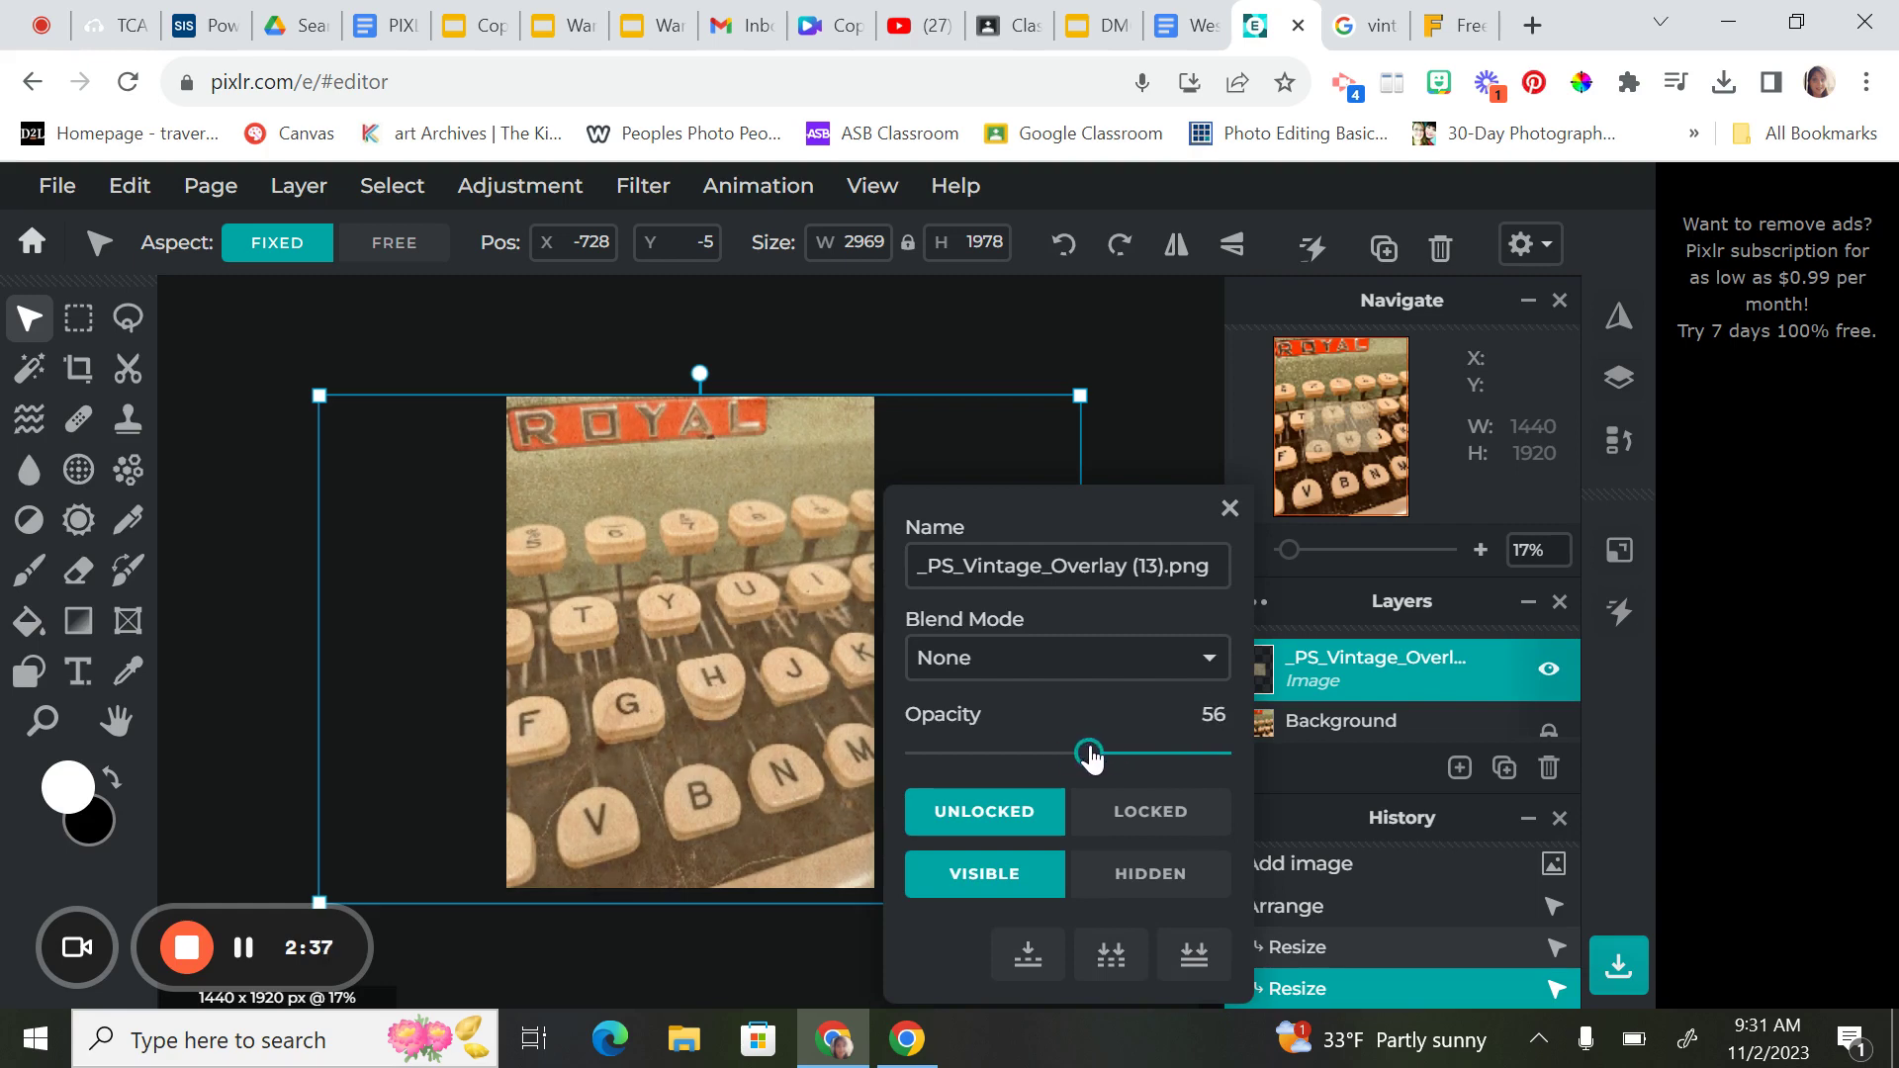
click(1208, 661)
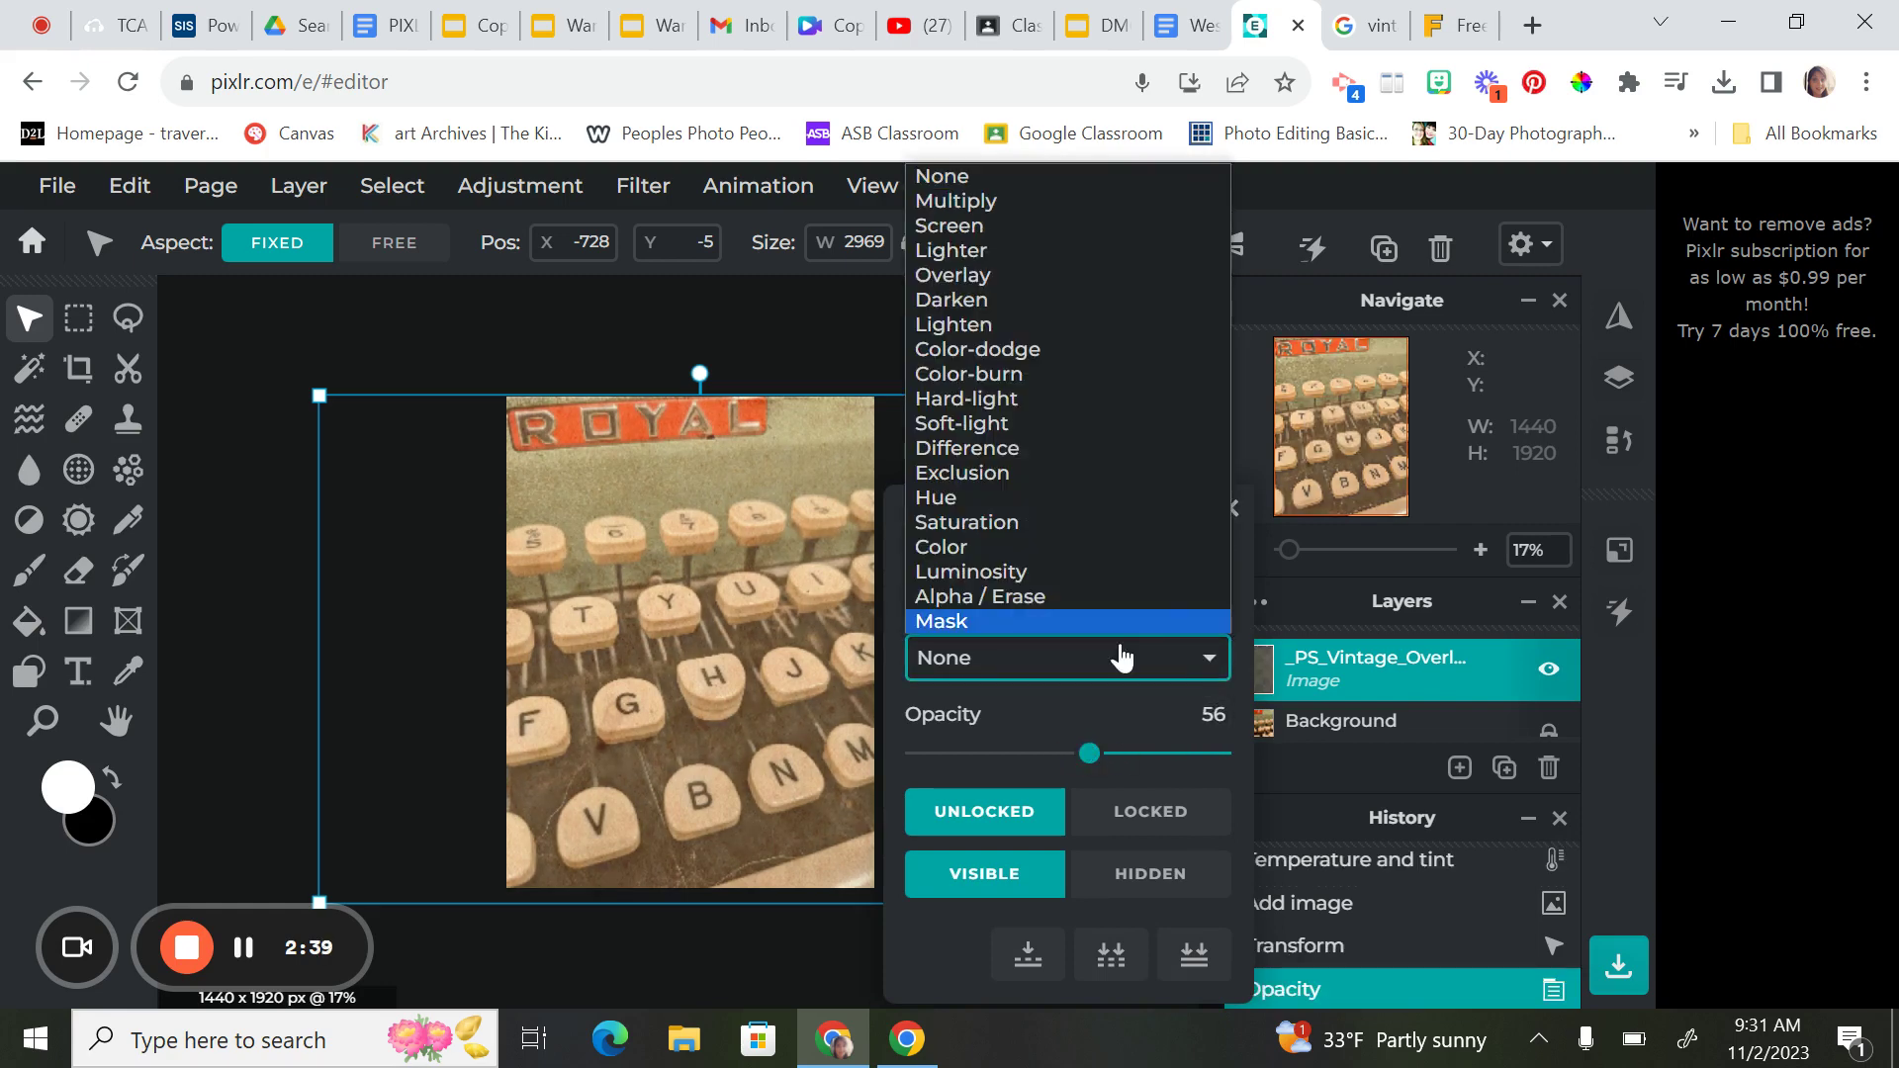
click(1037, 279)
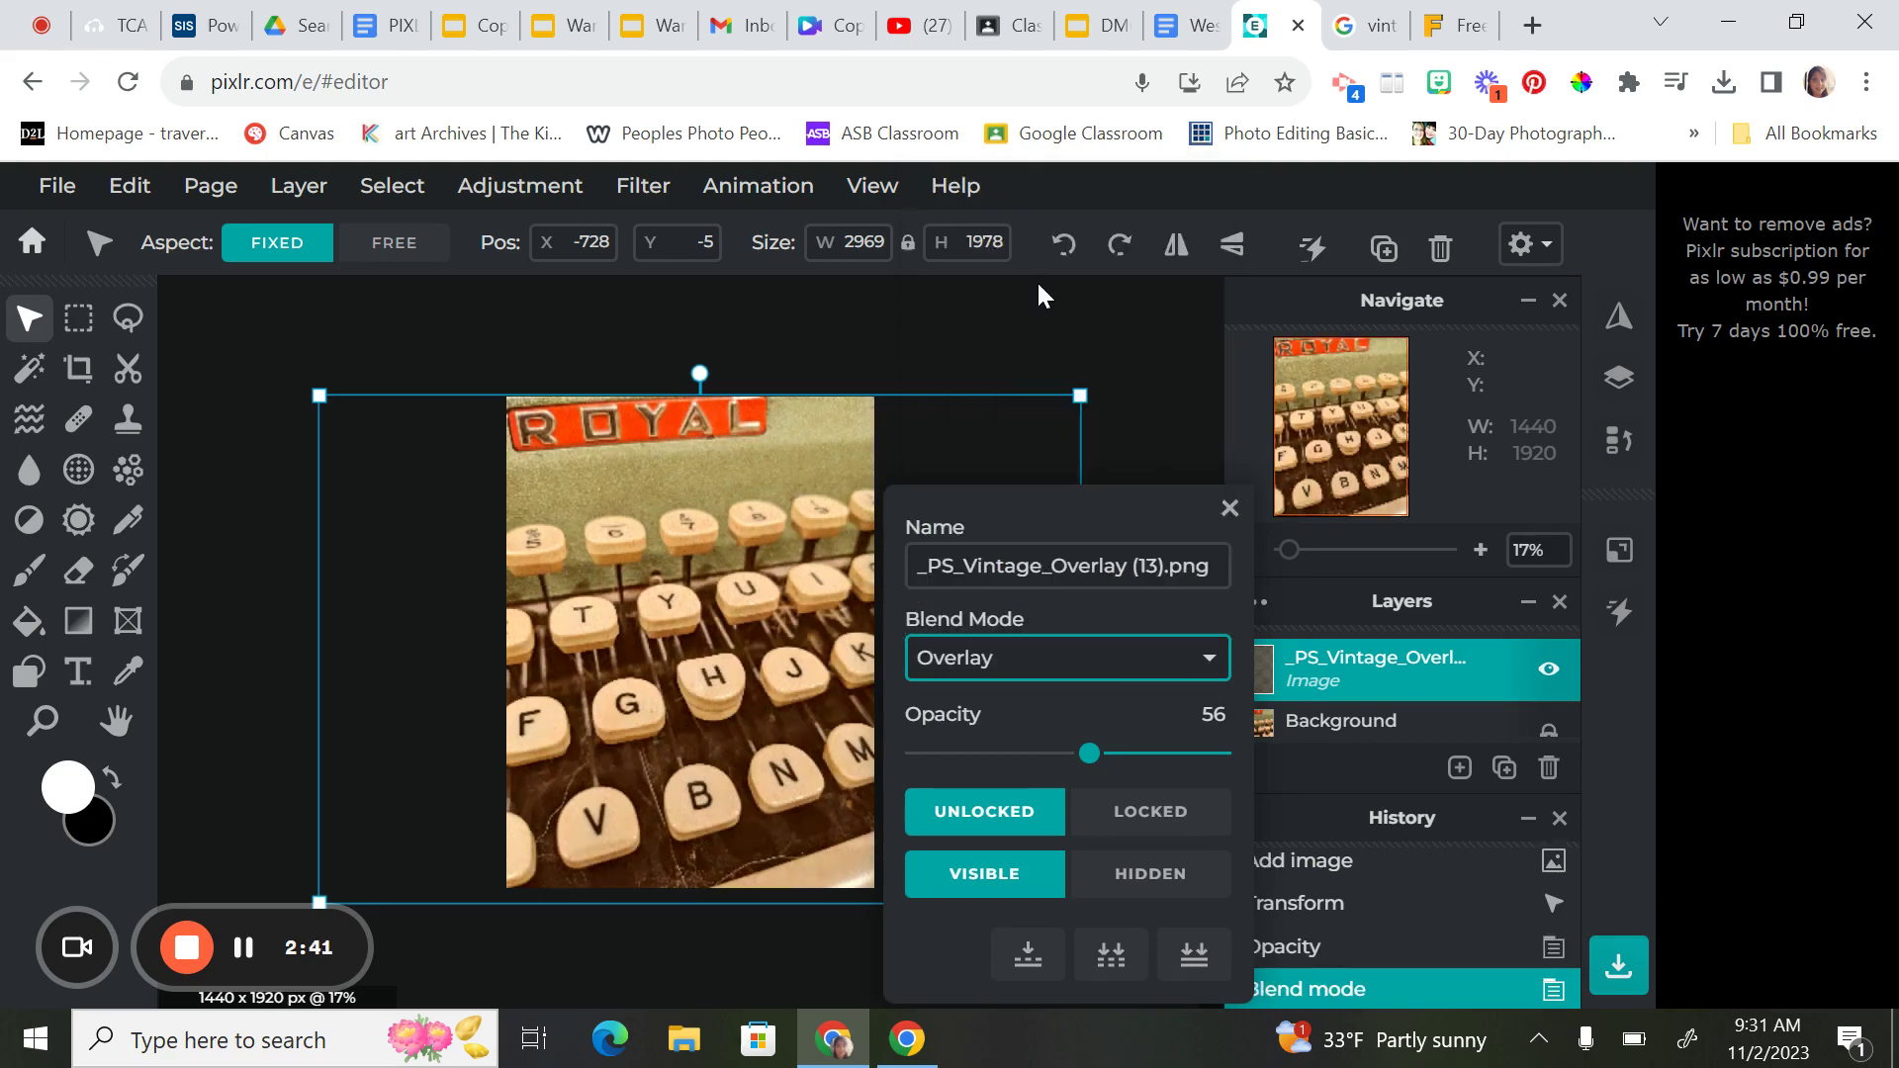
drag(1089, 753, 1209, 757)
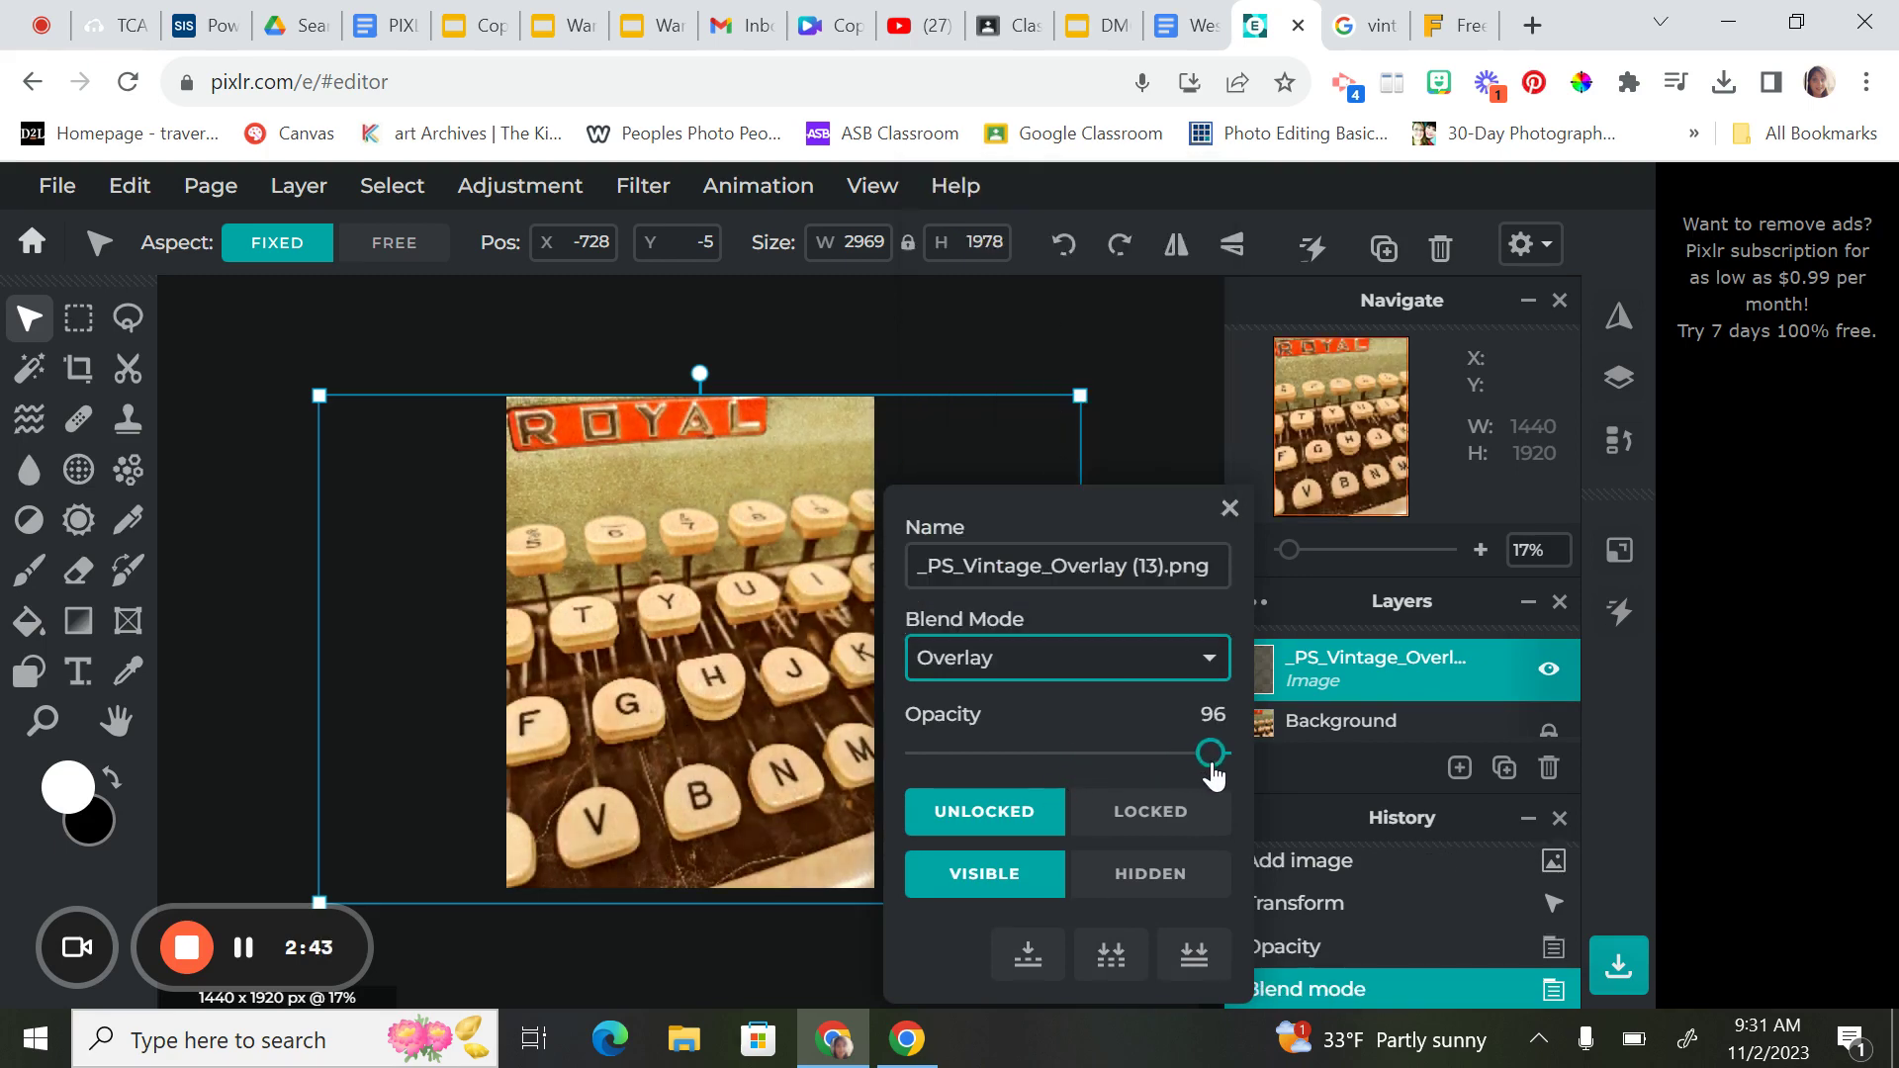
click(1229, 507)
- Select the Background layer and apply a Vignette filter with an amount of 53
click(1164, 463)
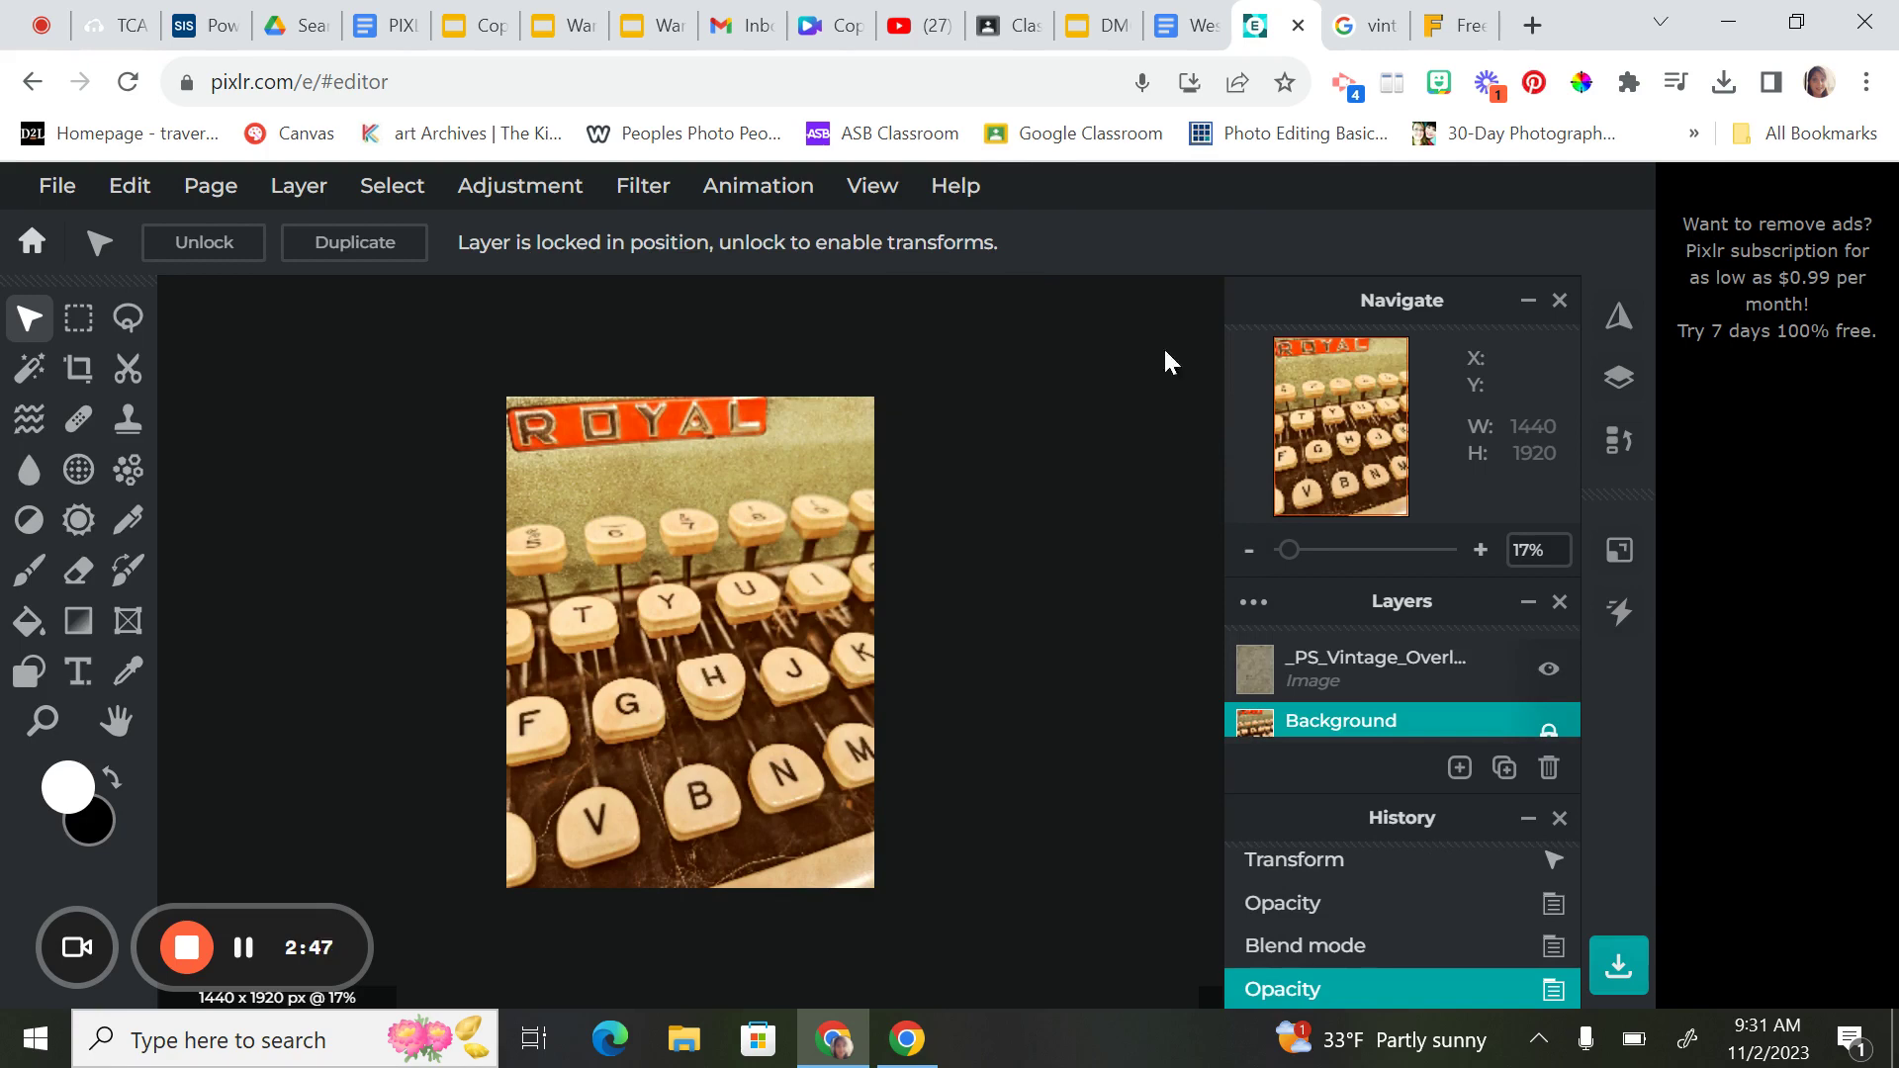
click(676, 196)
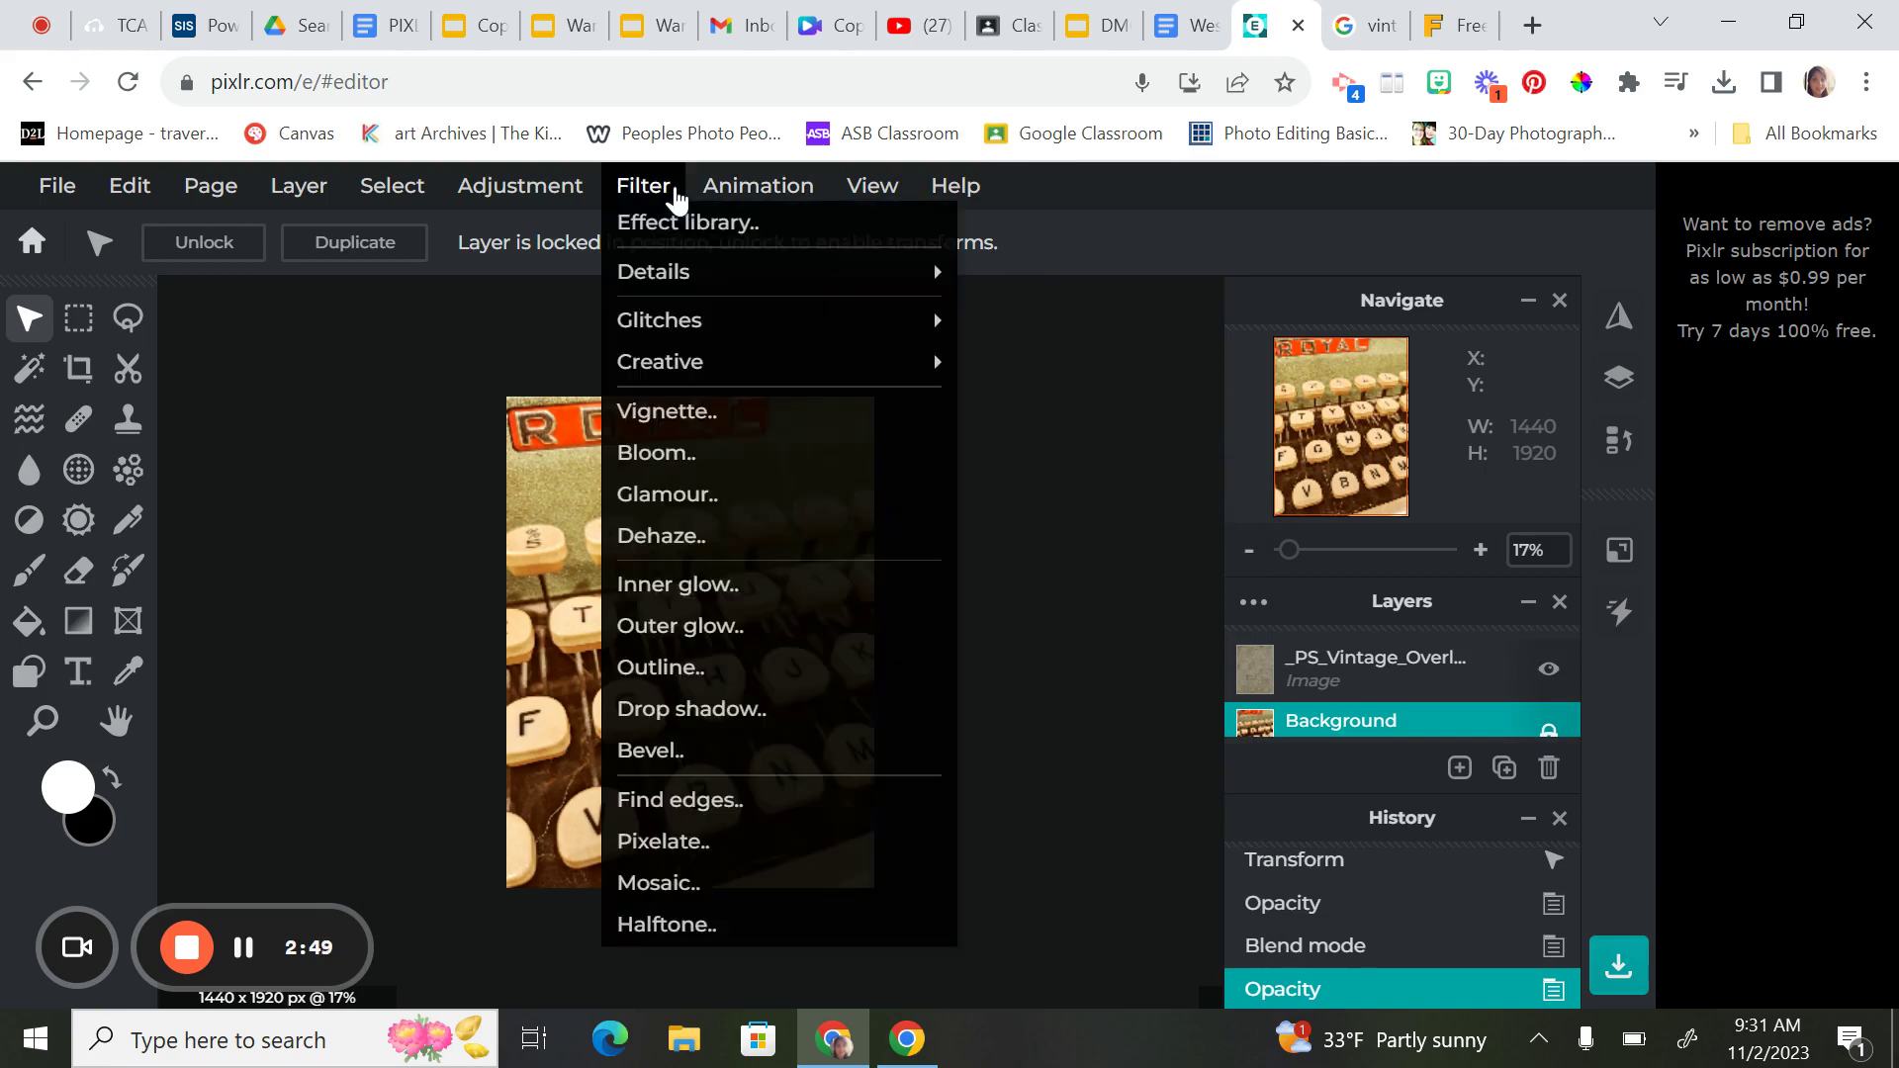
click(709, 413)
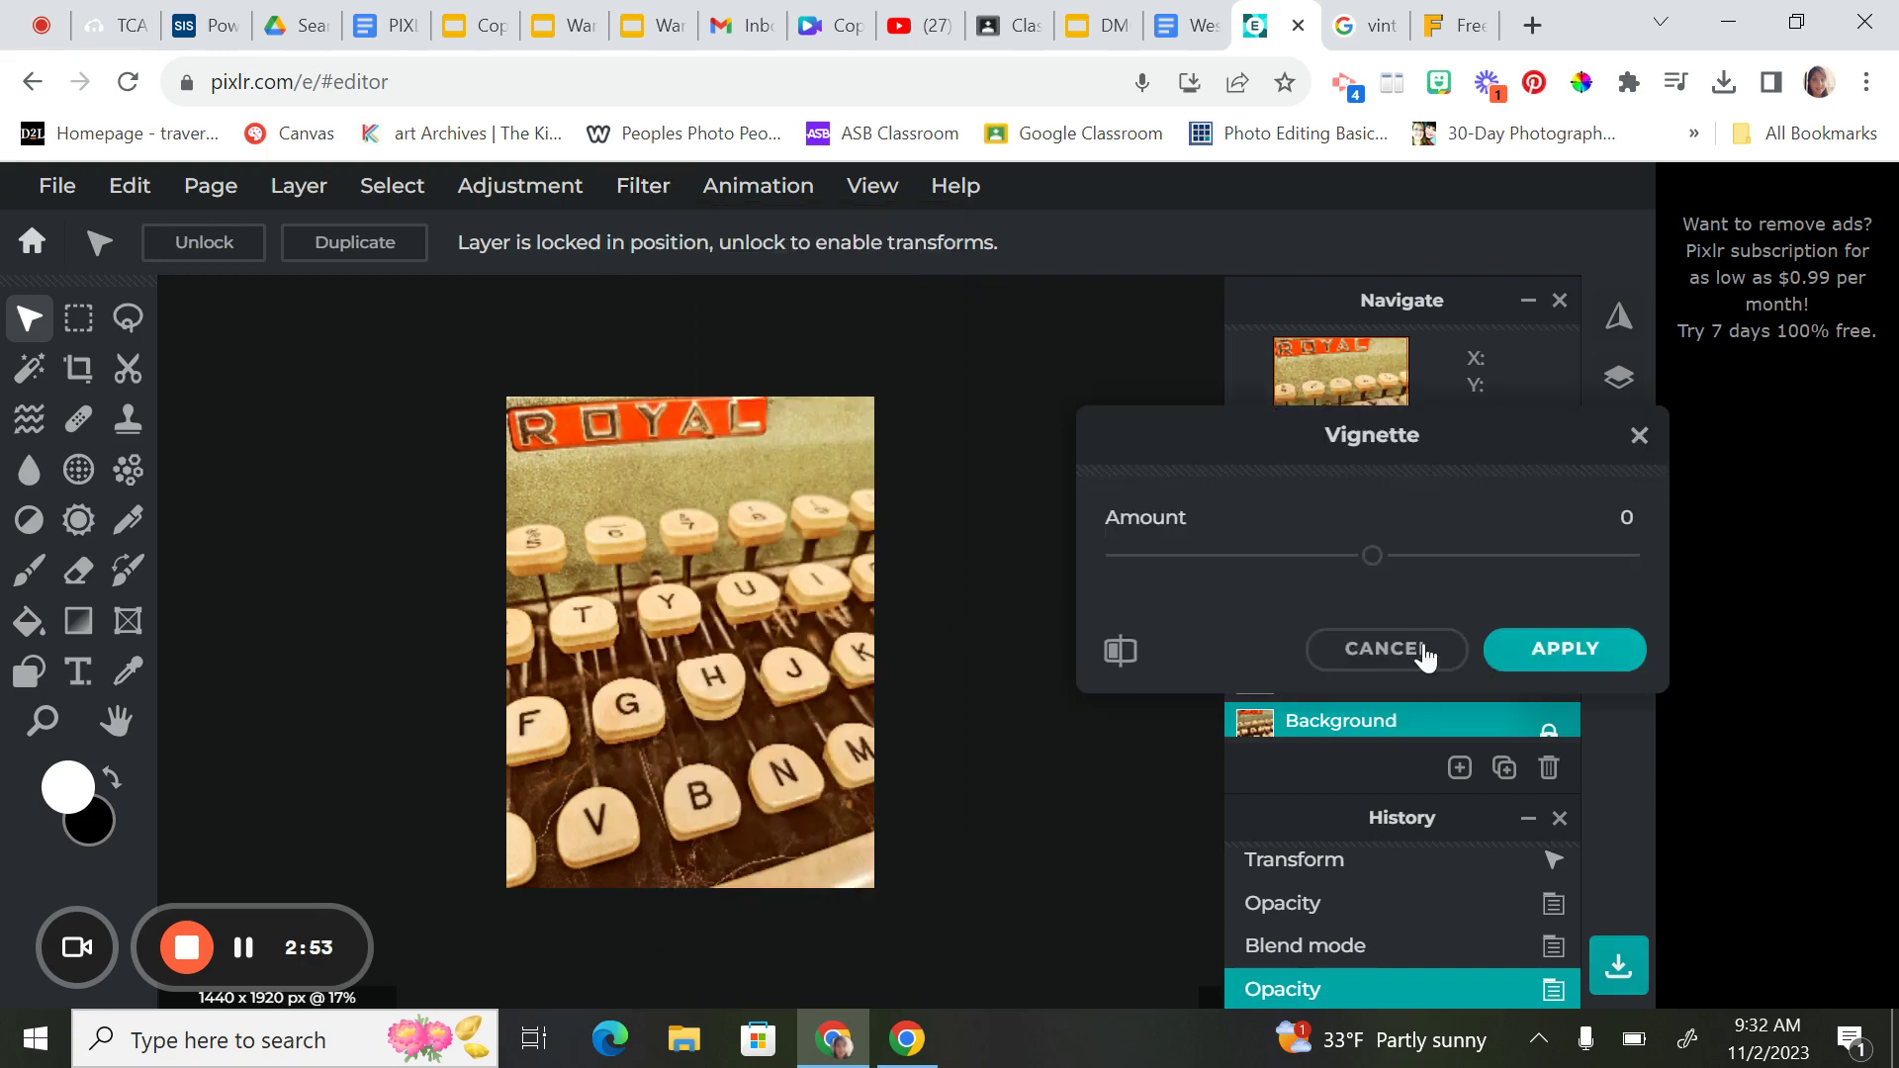
drag(1377, 565, 1505, 554)
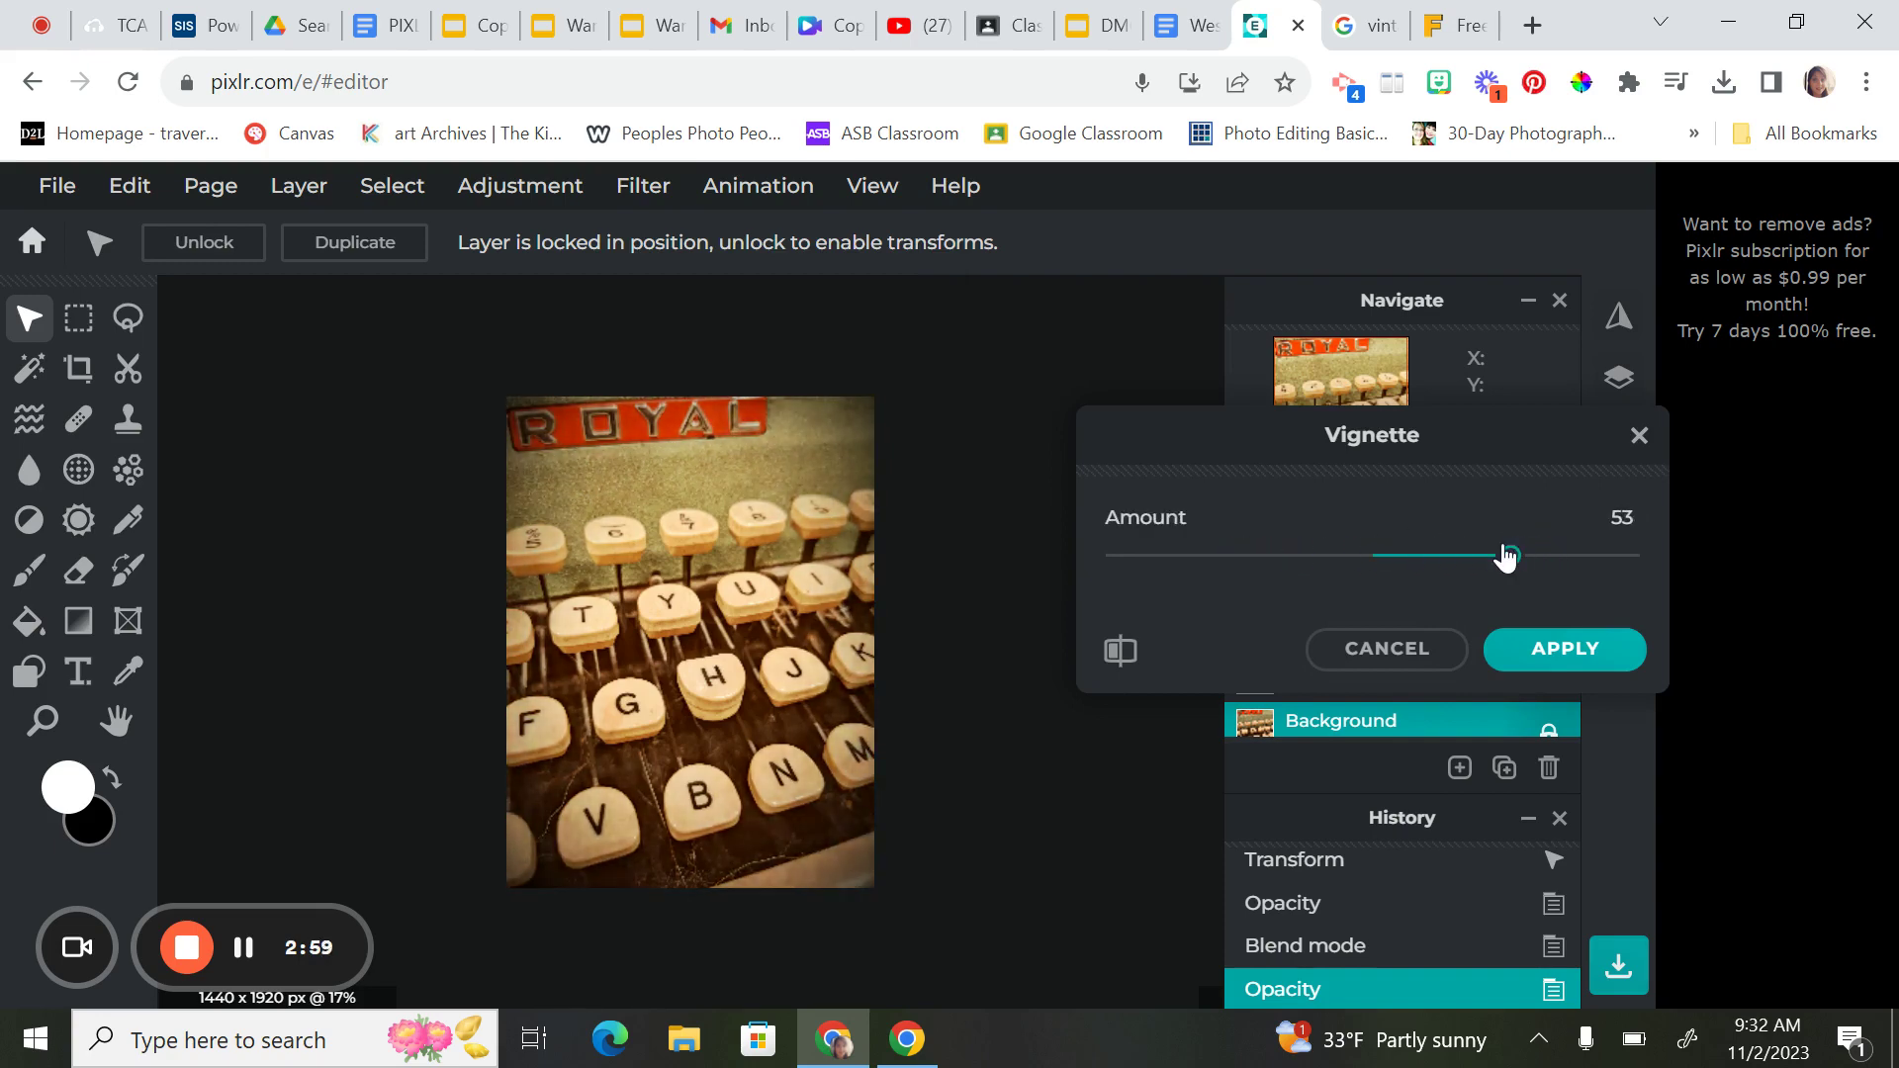
click(1565, 649)
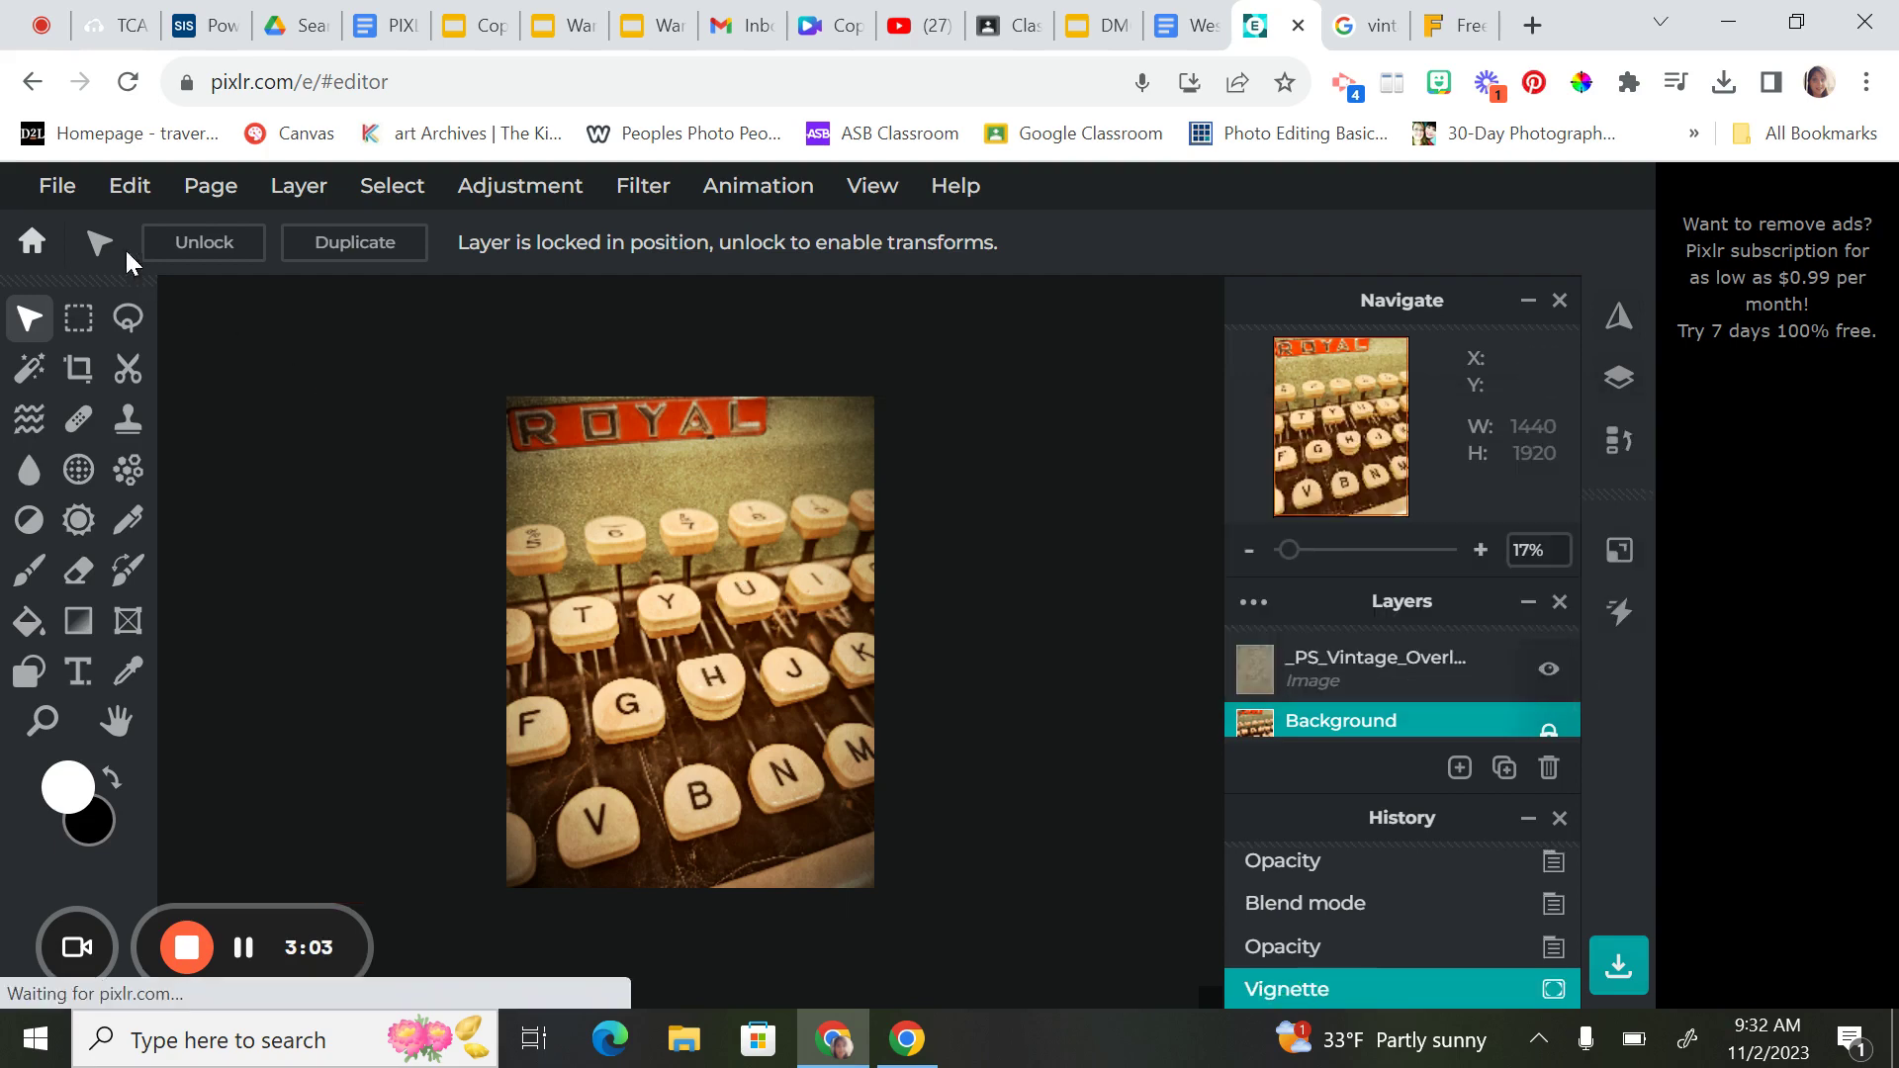
- Try saving the photo to Downloads as a JPG at 90% quality, declining to replace the existing file and cancelling the save
click(49, 193)
click(169, 445)
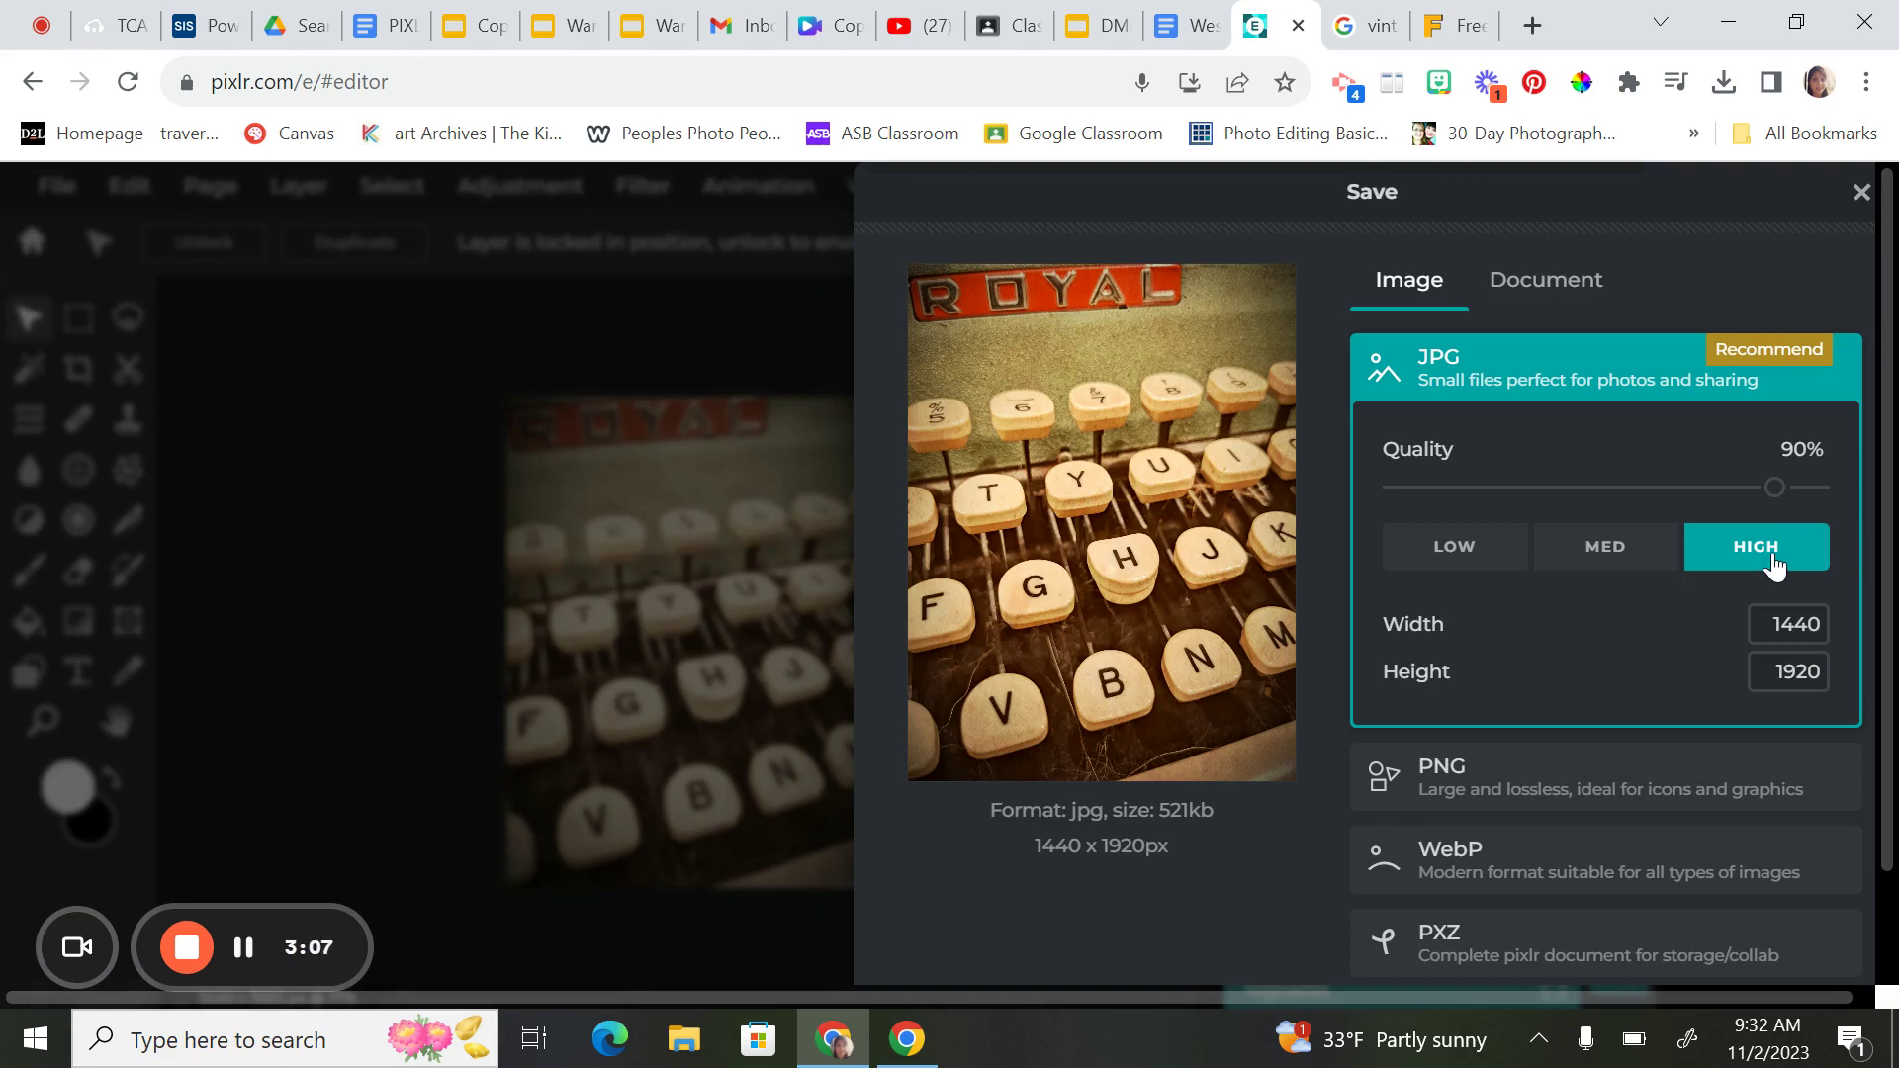
scroll(1740, 633, down, 2)
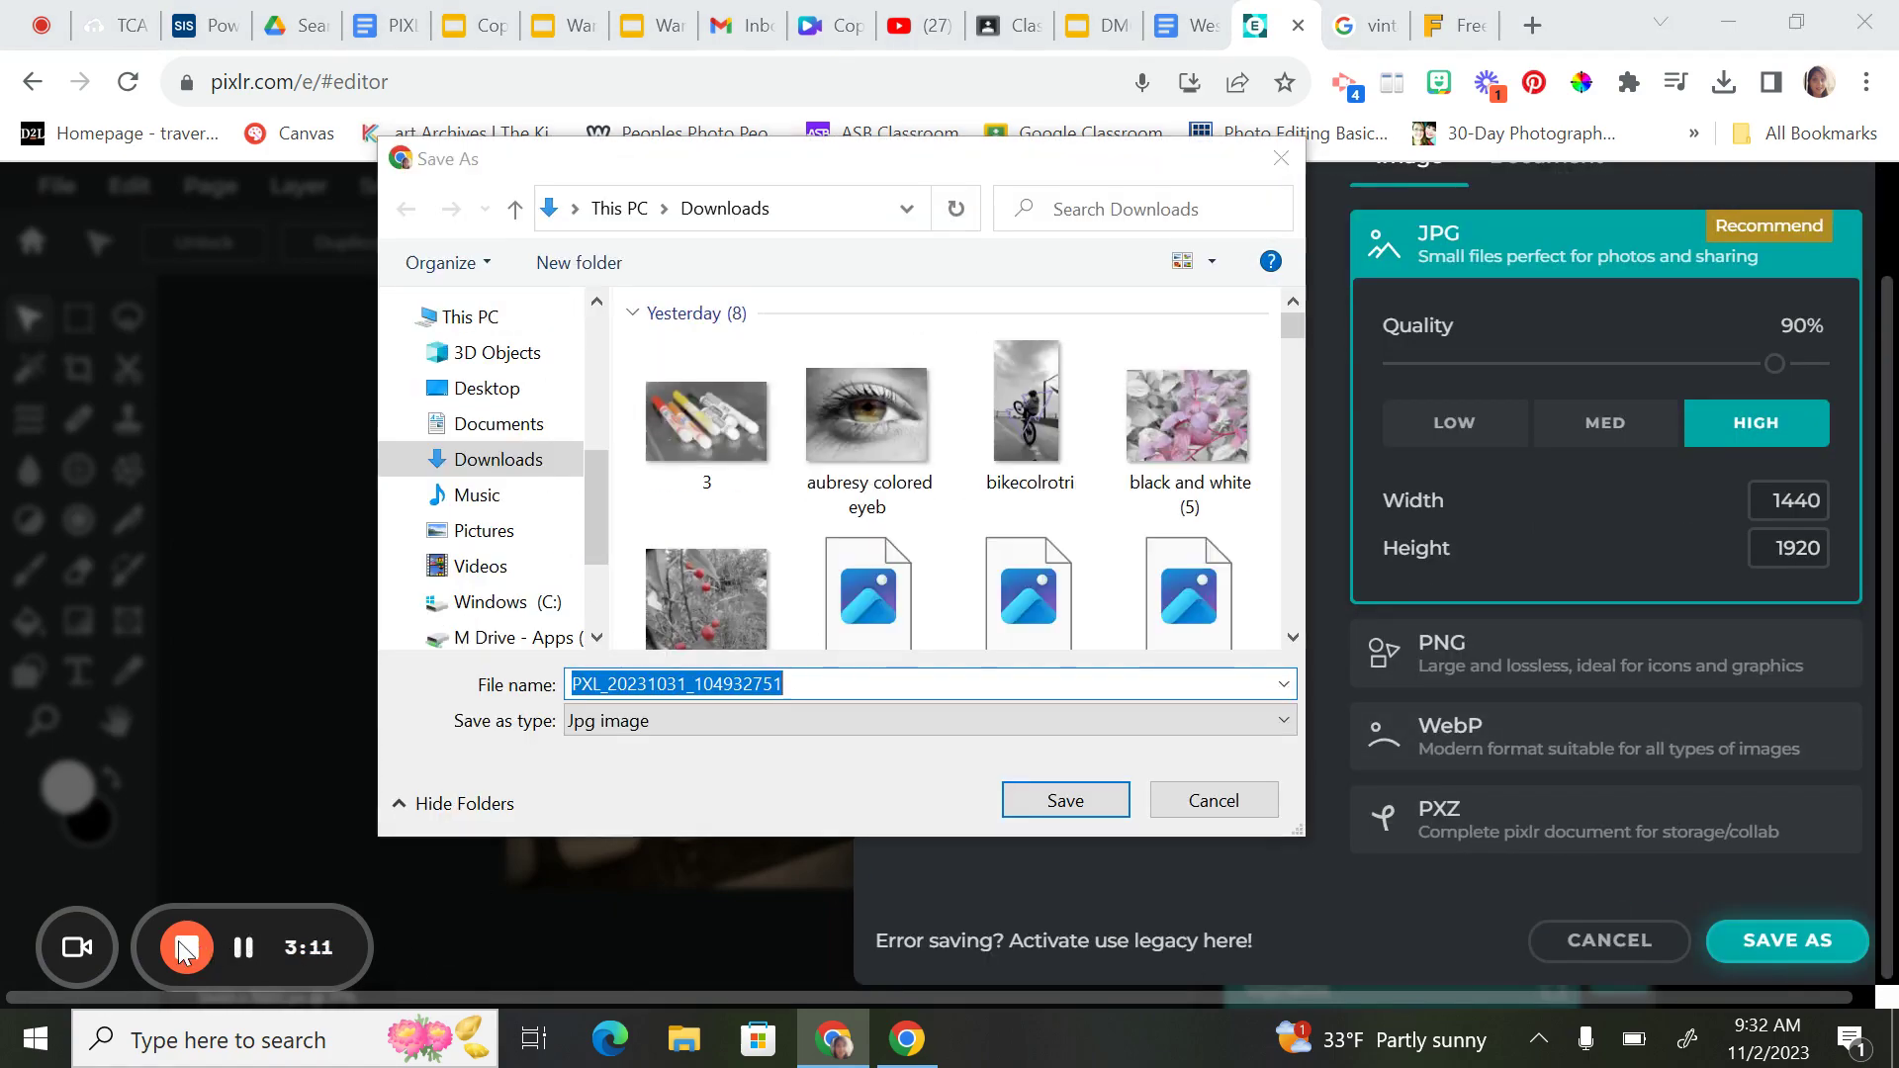
click(1058, 799)
click(1107, 535)
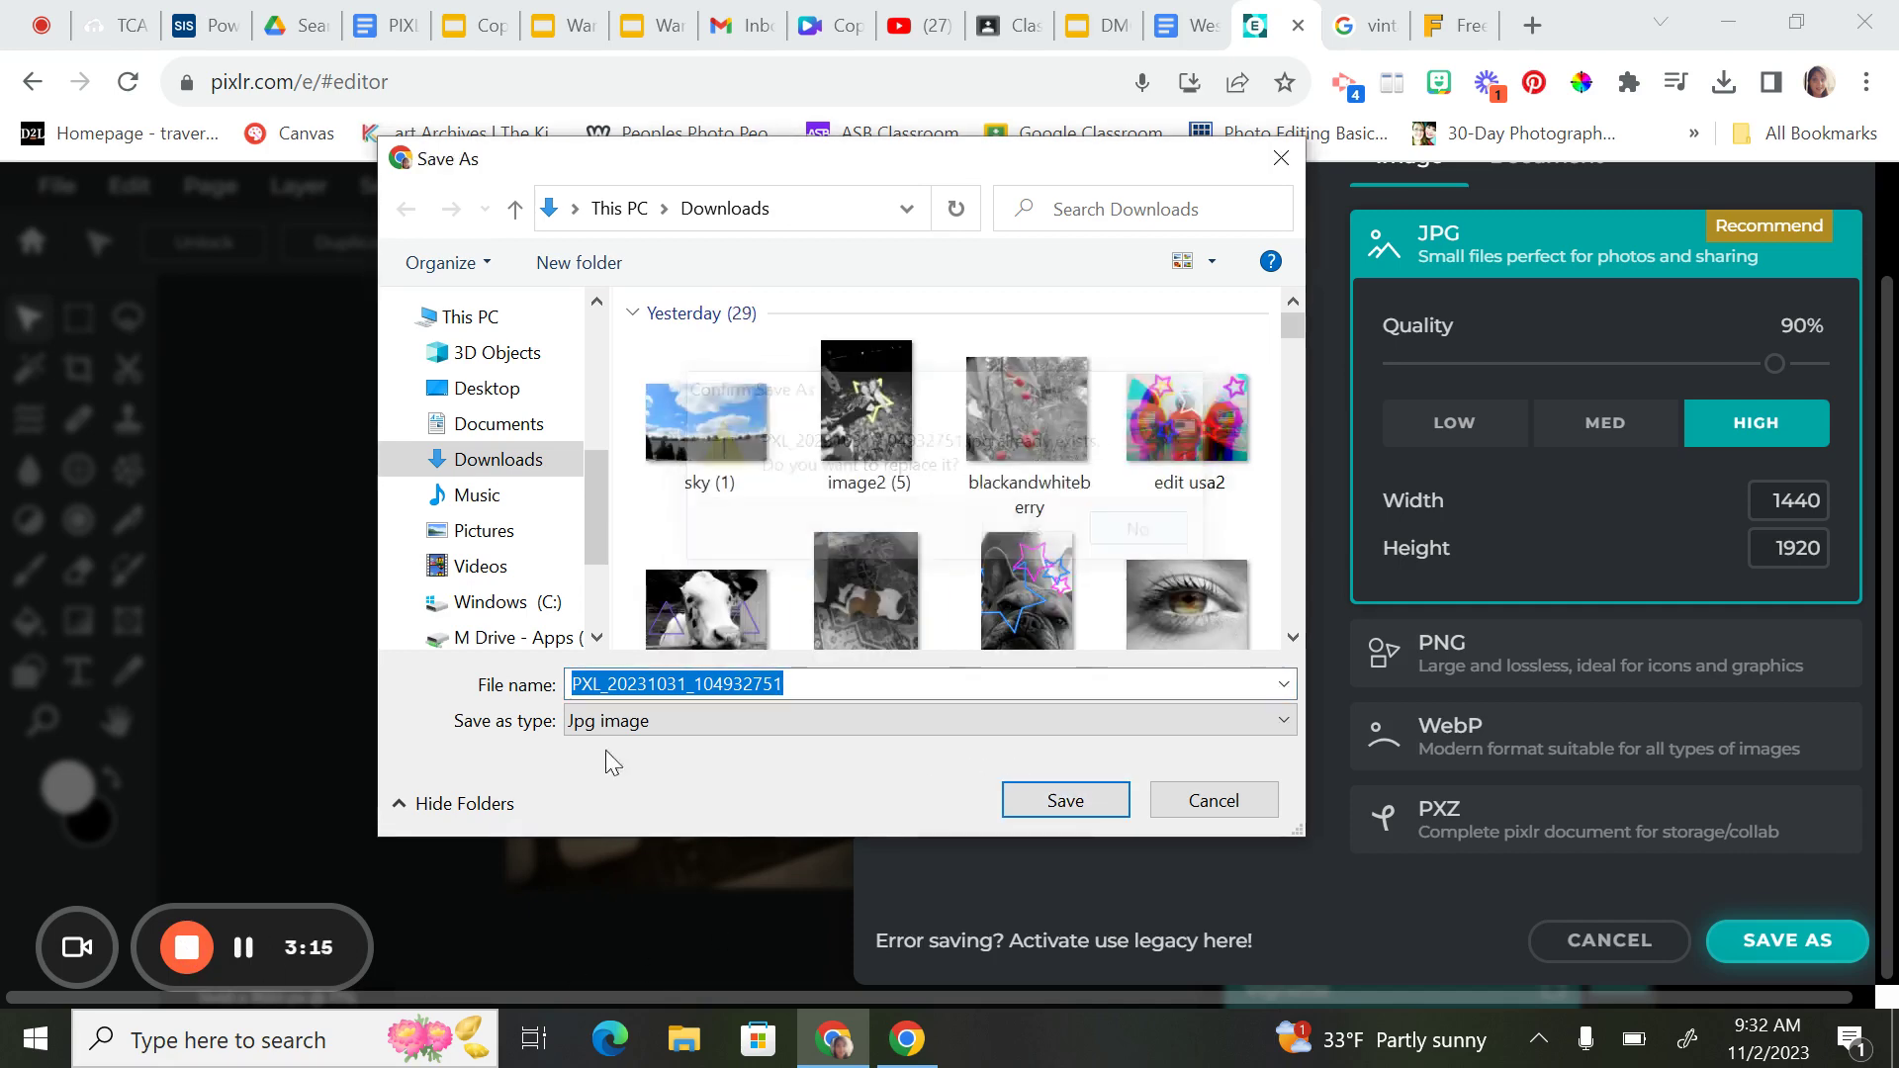
click(1241, 801)
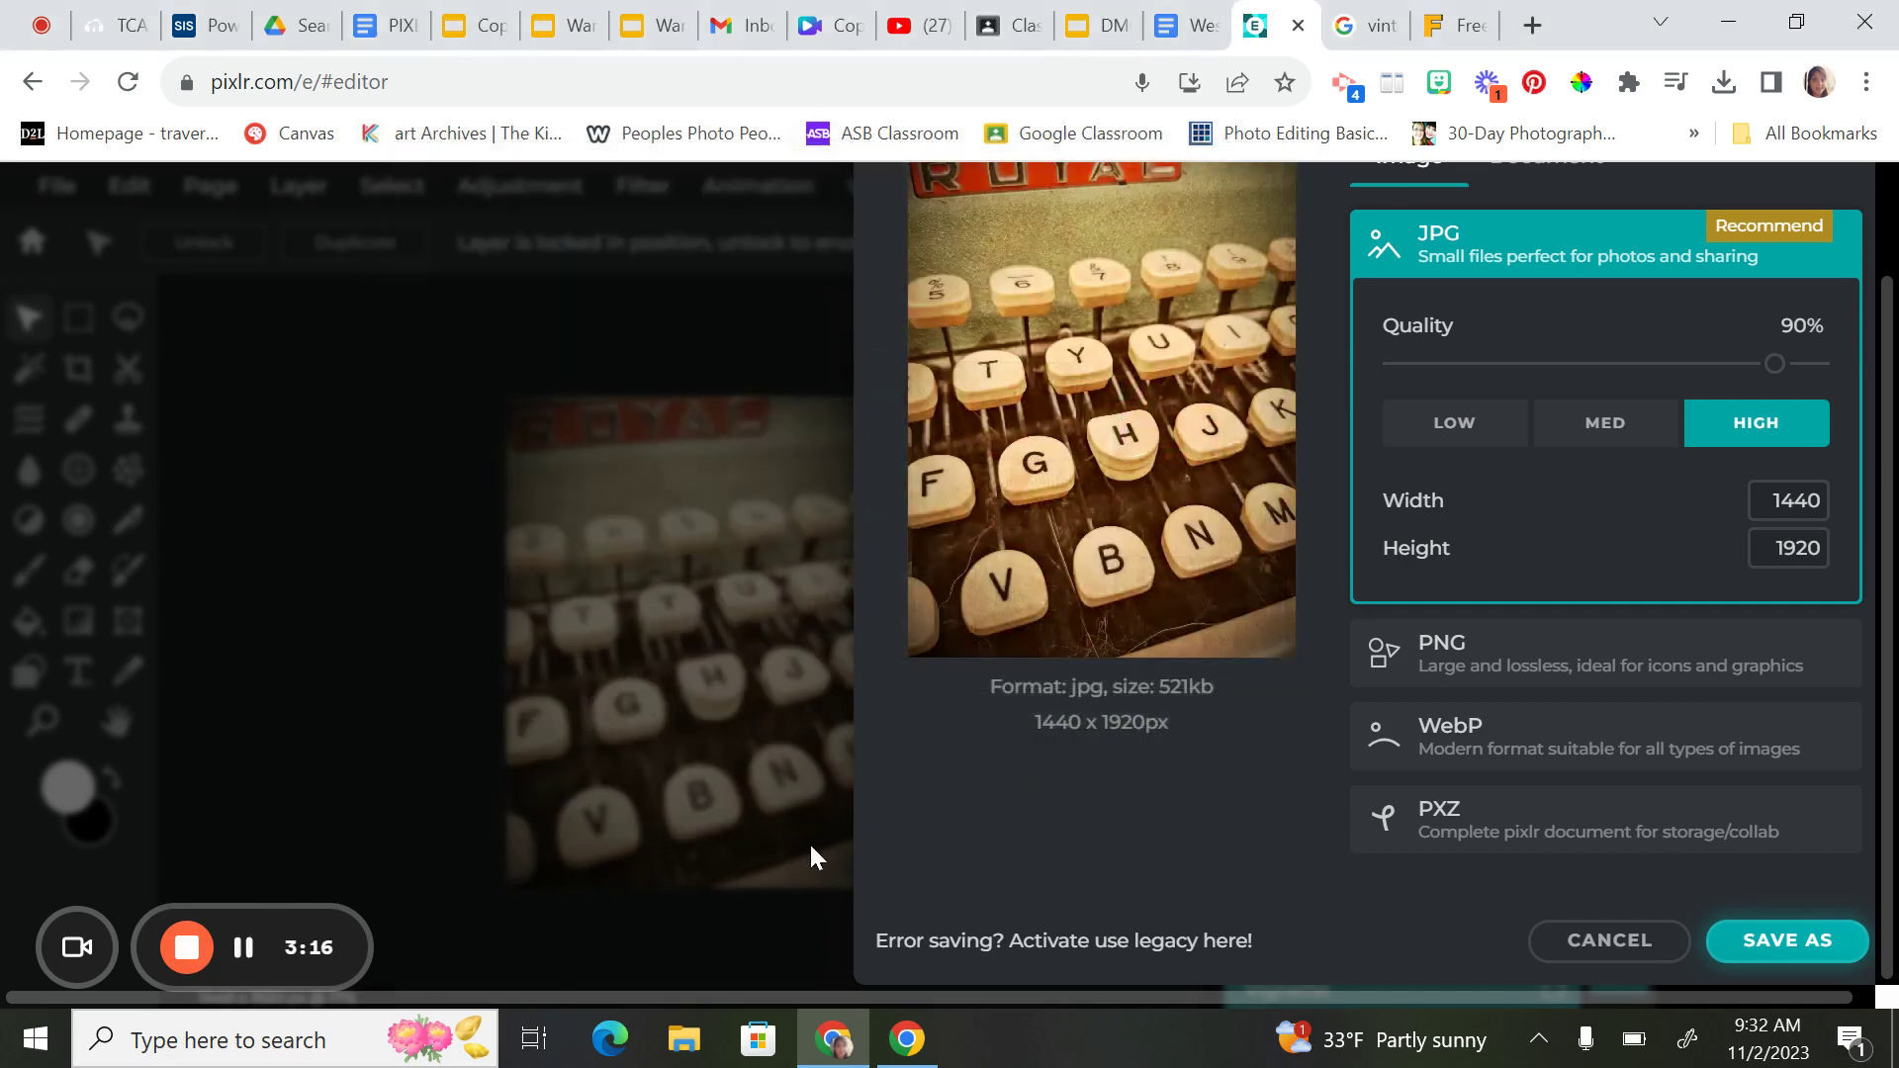